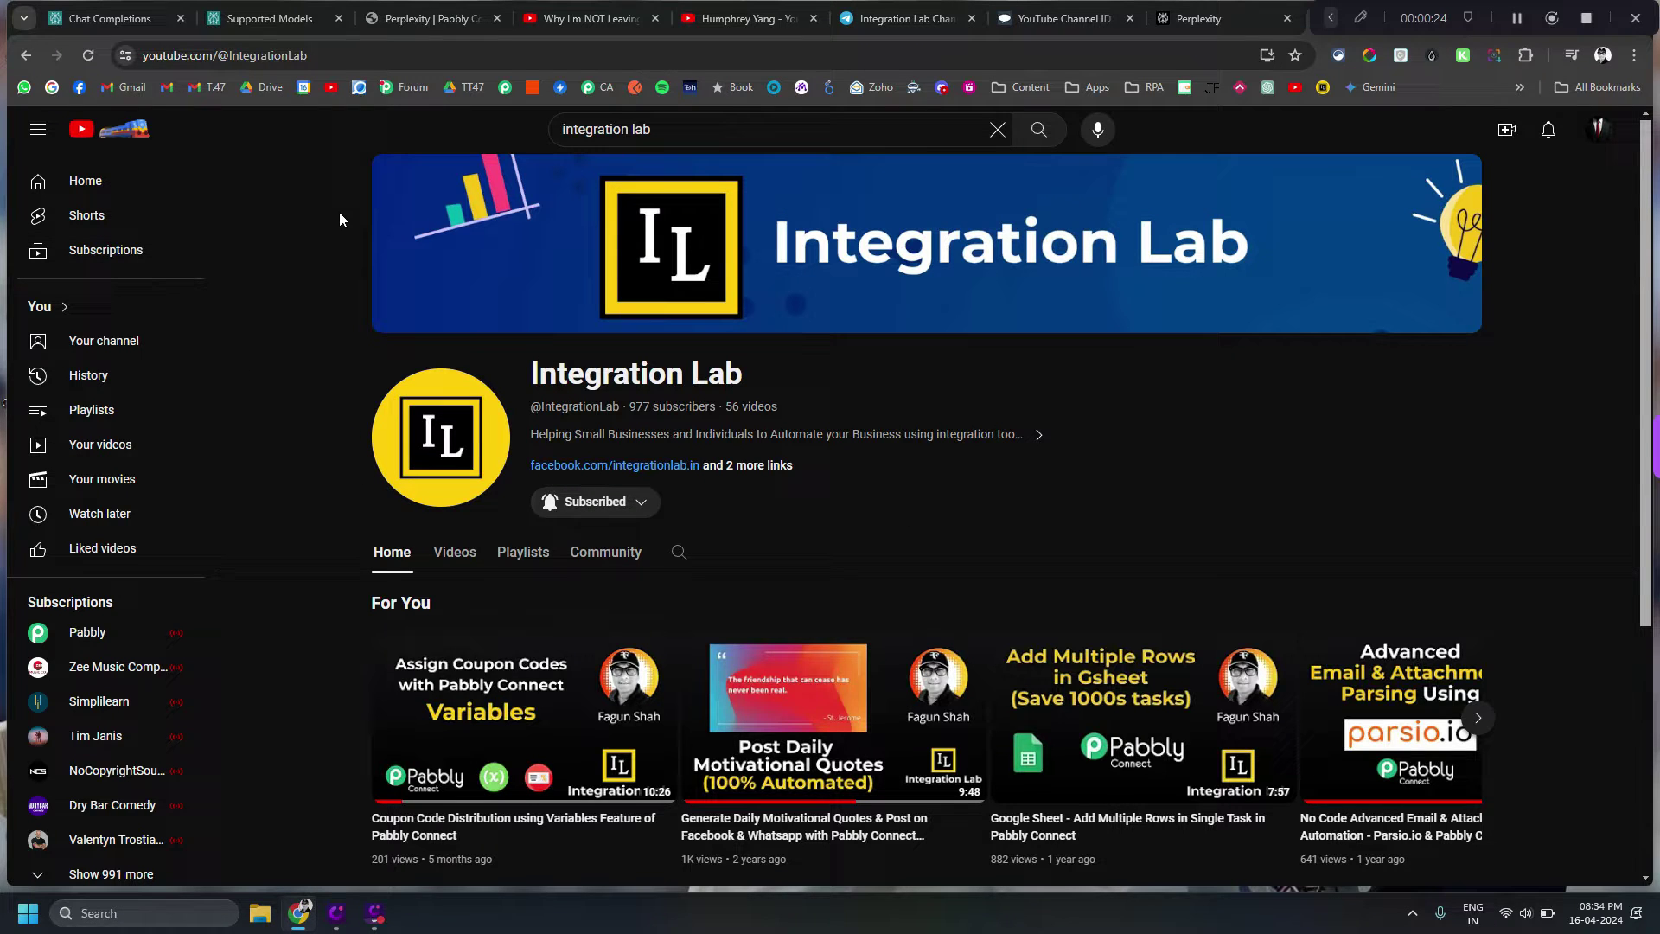
# - Switch from the YouTube channel to Perplexity's Supported Models documentation tab
pyautogui.click(275, 25)
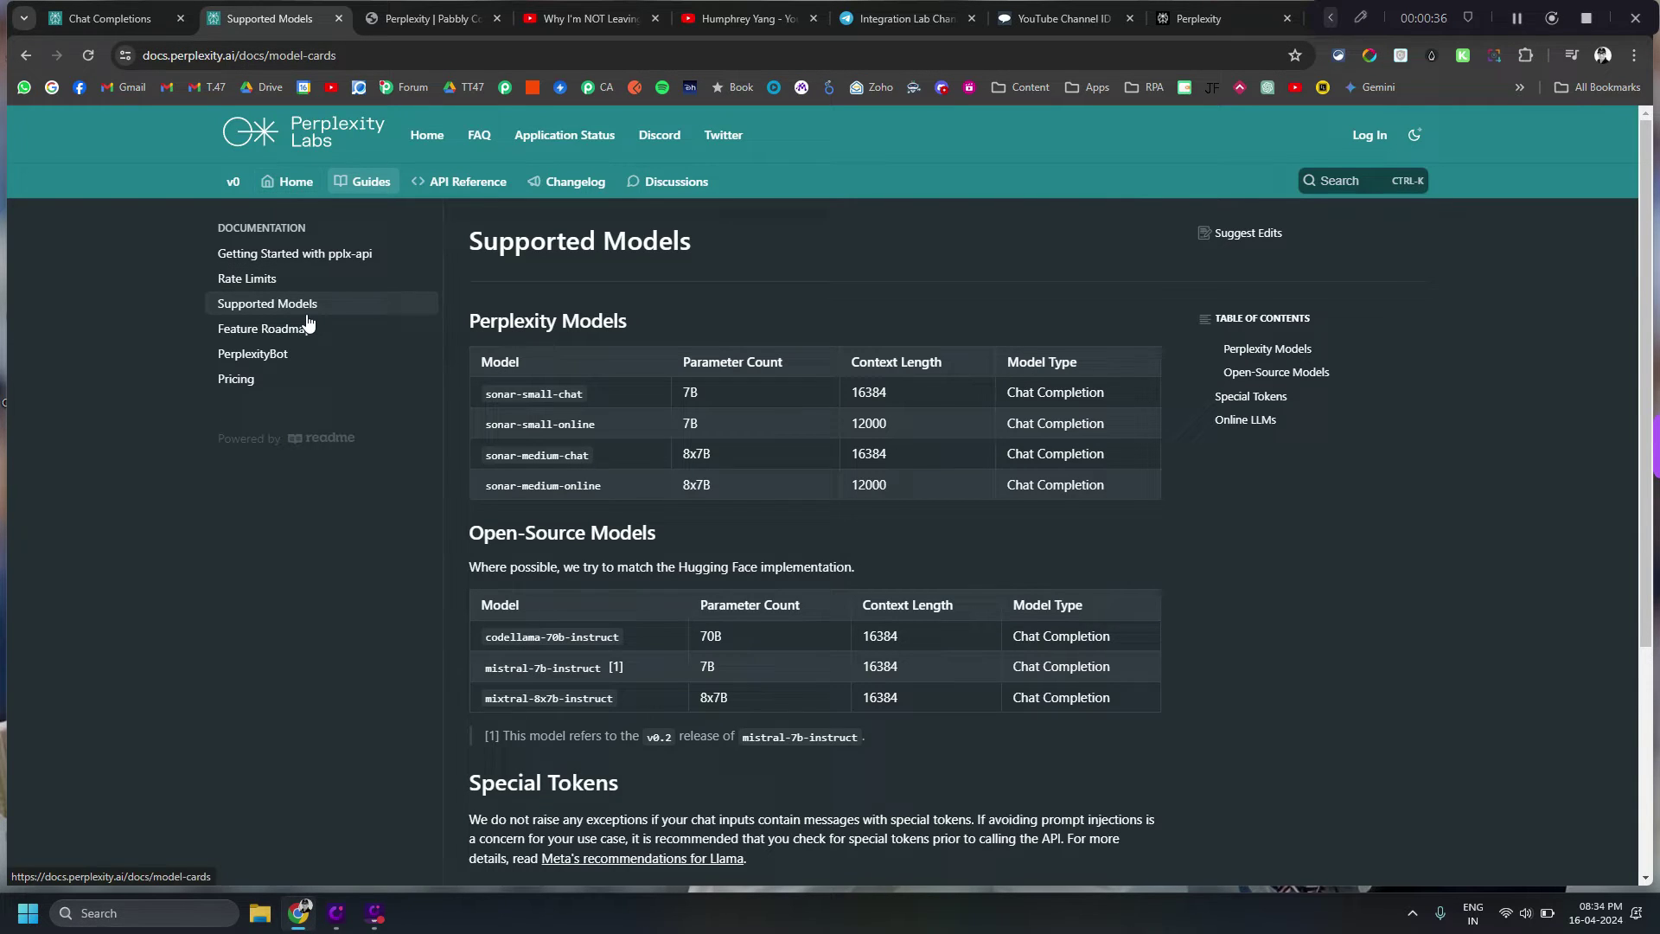
# - Glance at the Chat Completions reference, then highlight sonar-medium-online in the Supported Models list
pyautogui.click(121, 21)
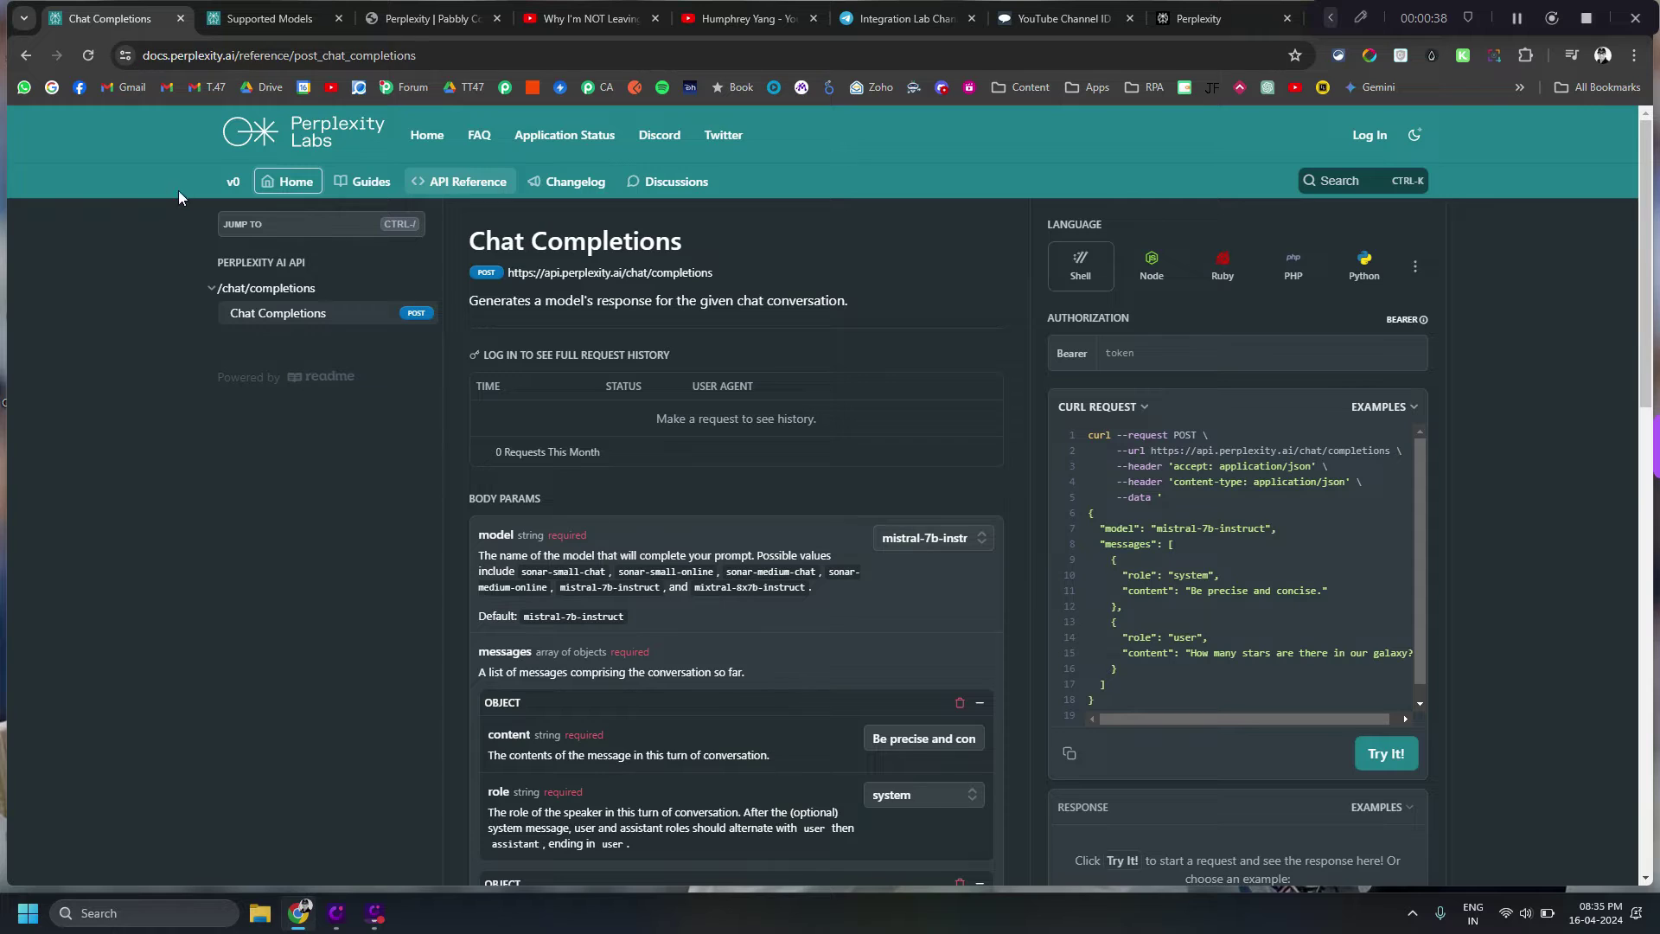
pyautogui.click(261, 20)
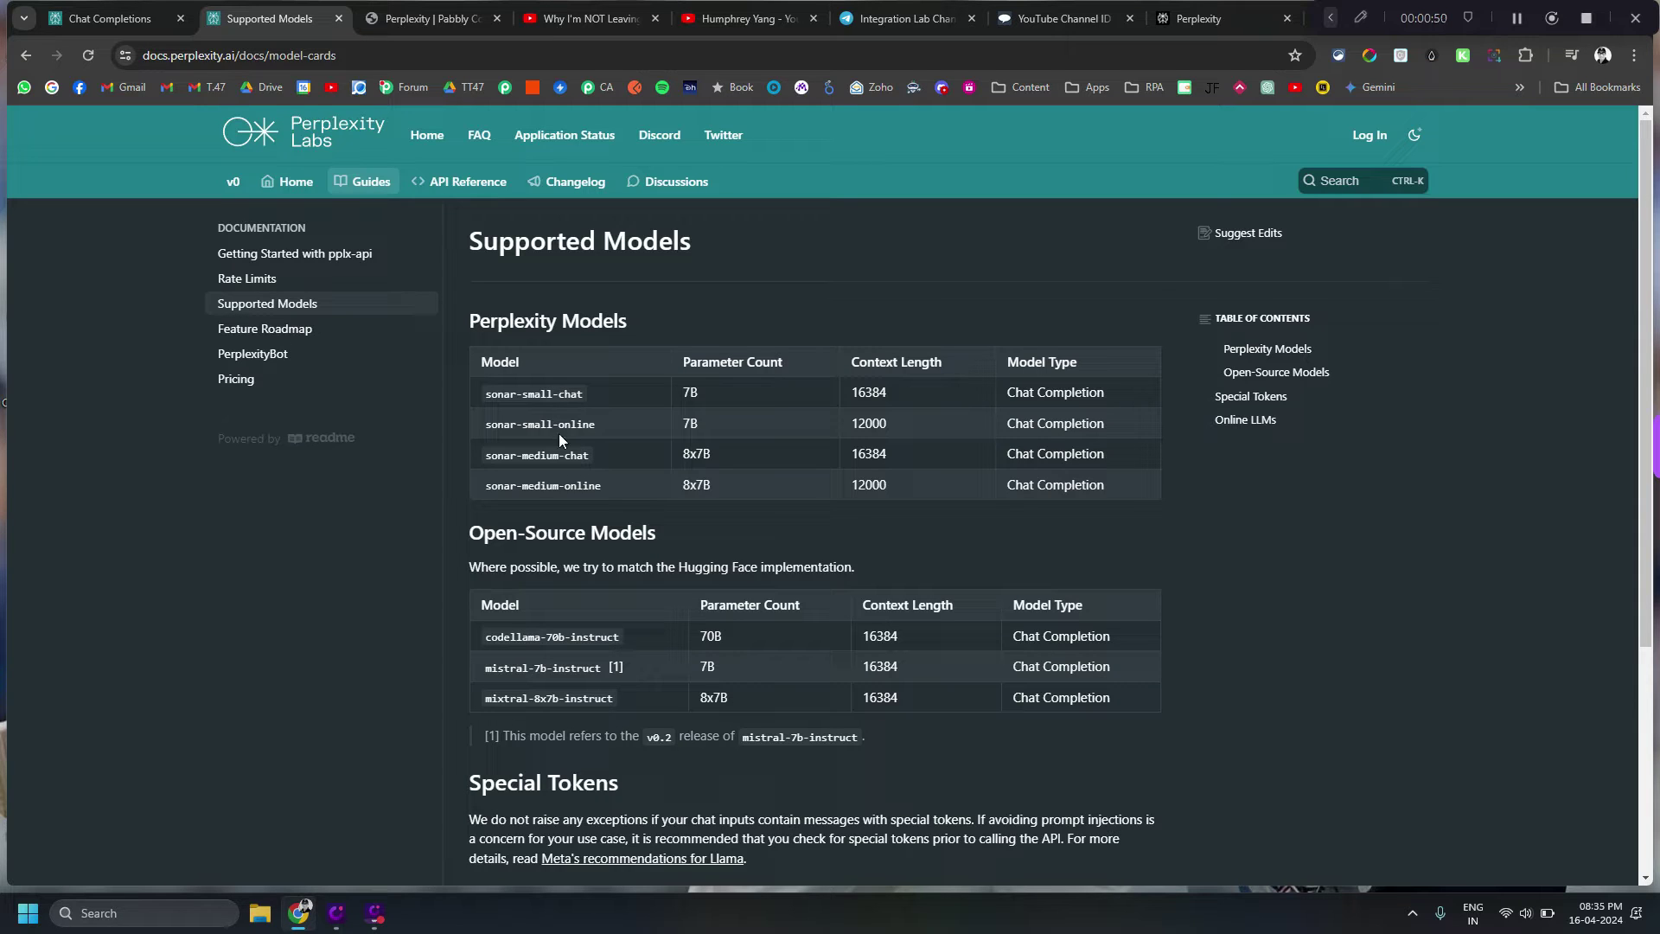
pyautogui.moveTo(608, 489); pyautogui.dragTo(585, 489)
# - Show the Integration Lab Channel's new-video summary post in Telegram, then go back to Pabbly Connect
pyautogui.click(726, 33)
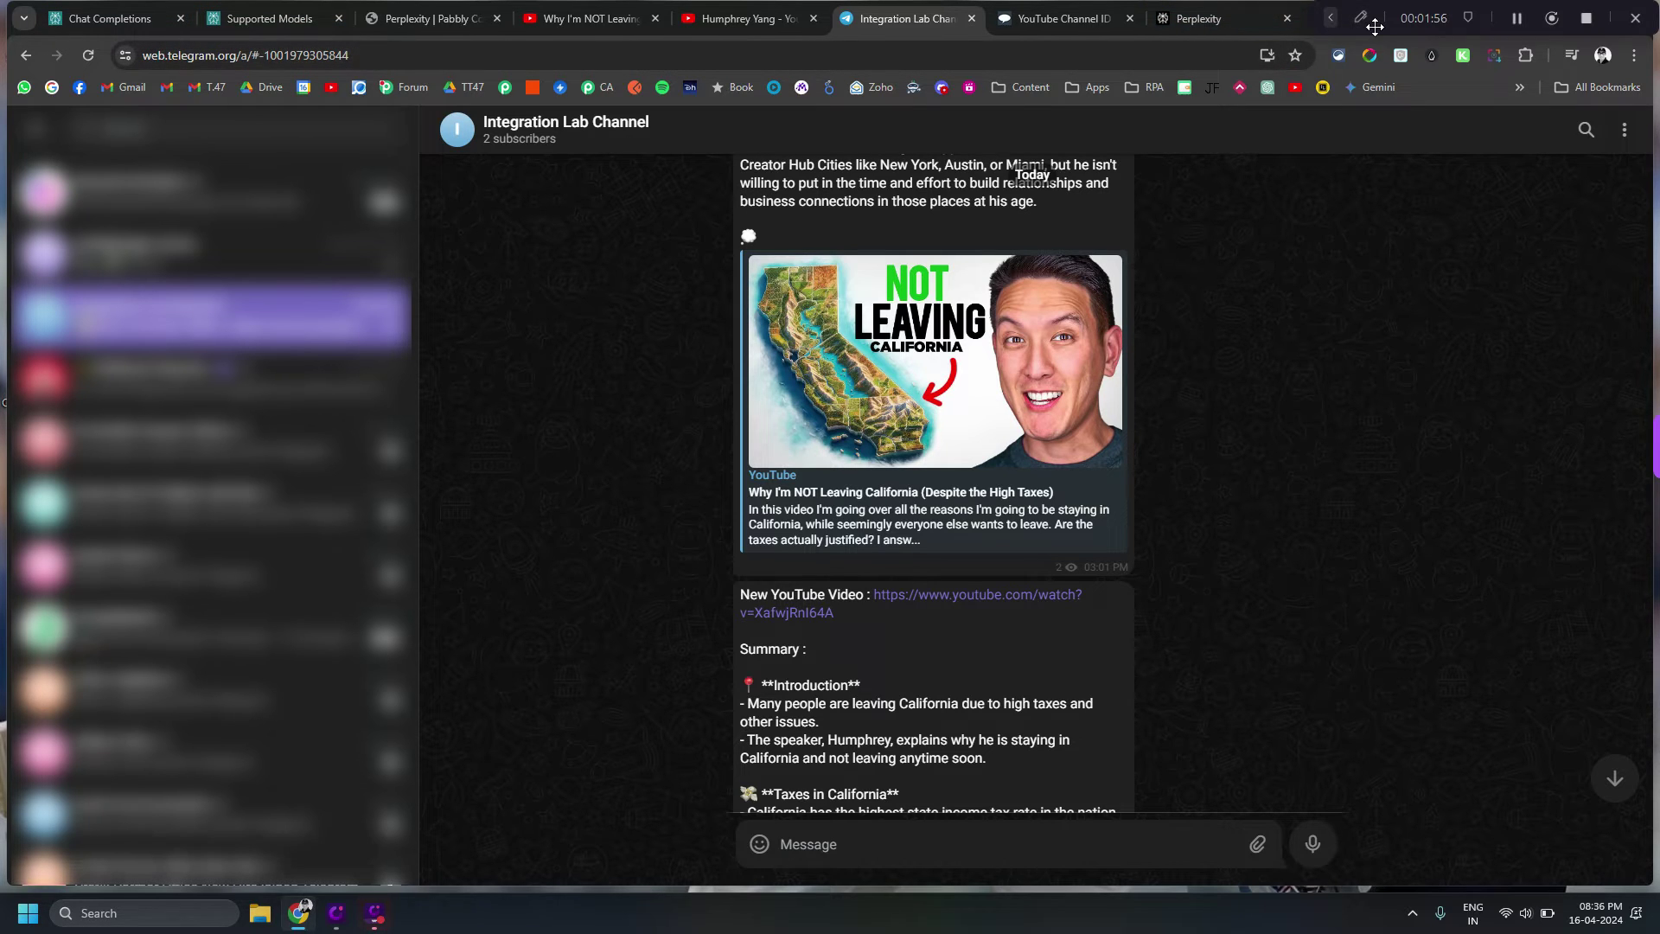
pyautogui.moveTo(1375, 27); pyautogui.dragTo(1377, 145)
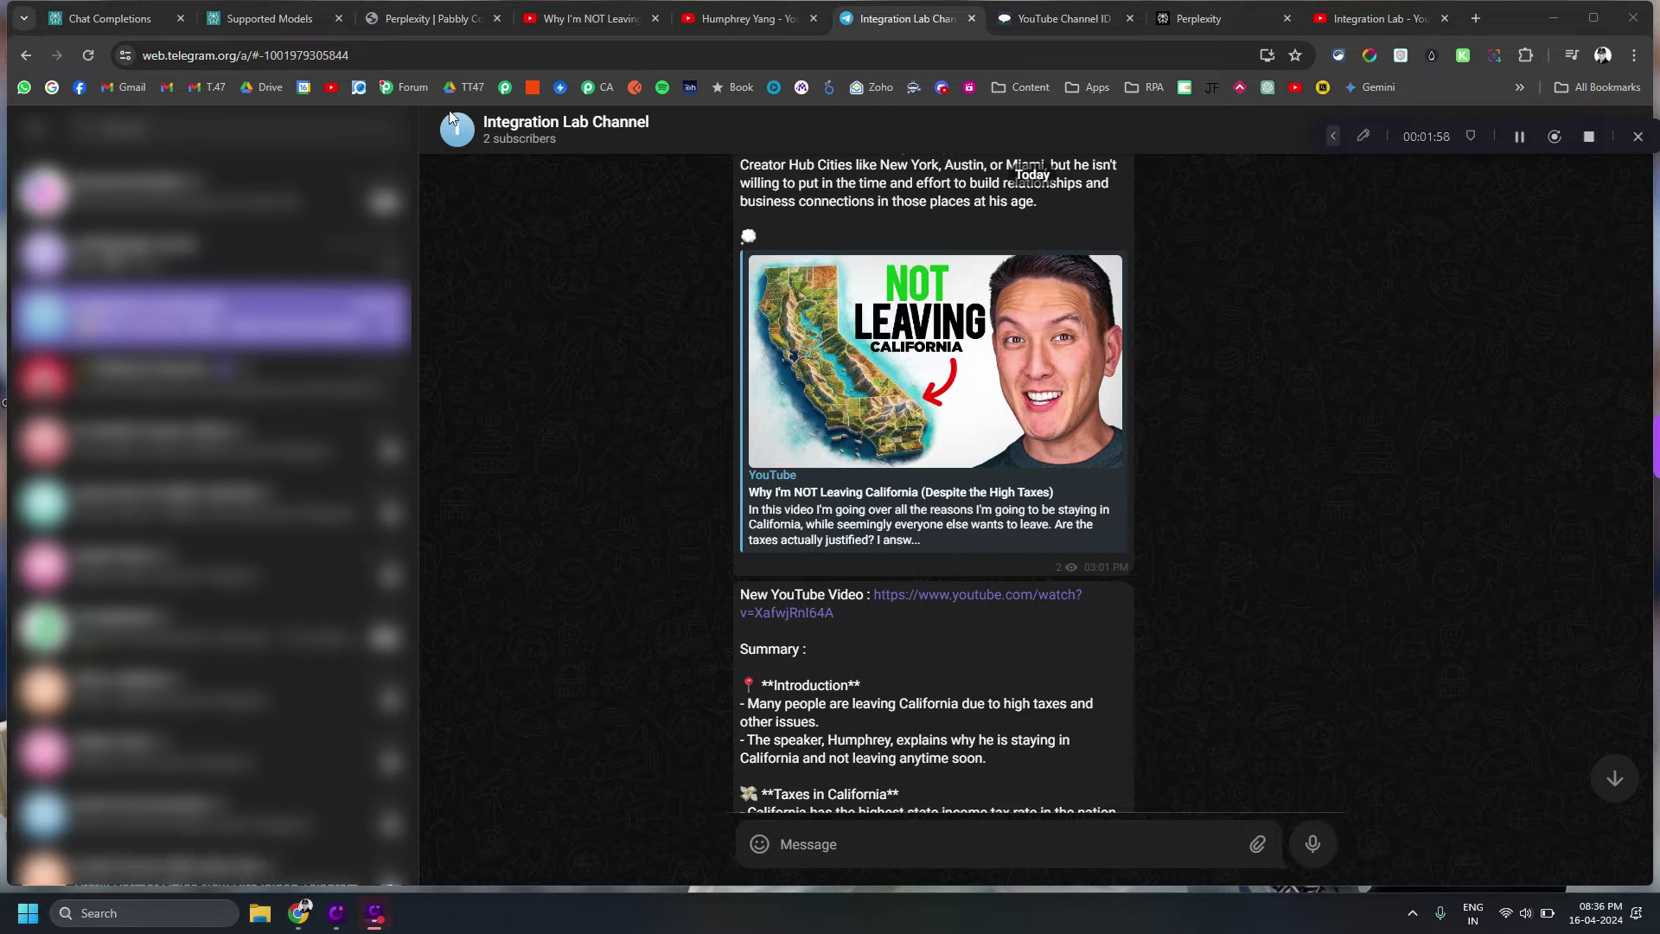
pyautogui.click(430, 18)
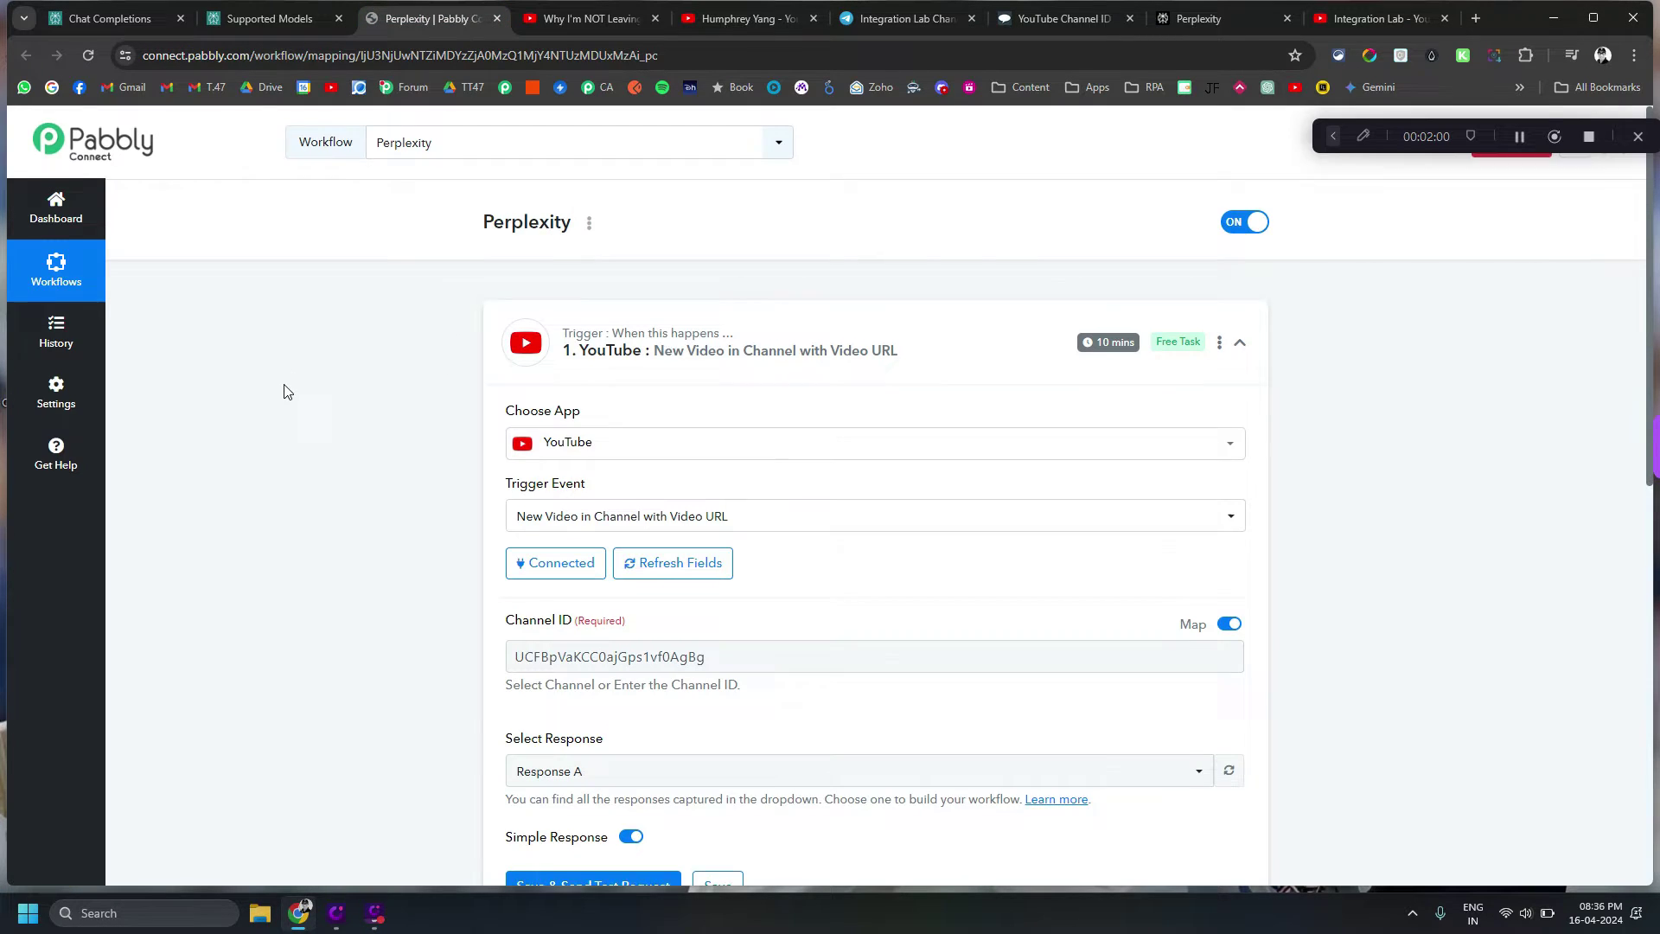
# - Review the YouTube trigger's channel ID setting, then switch to the creator's YouTube Videos page
pyautogui.scroll(-2, 285, 391)
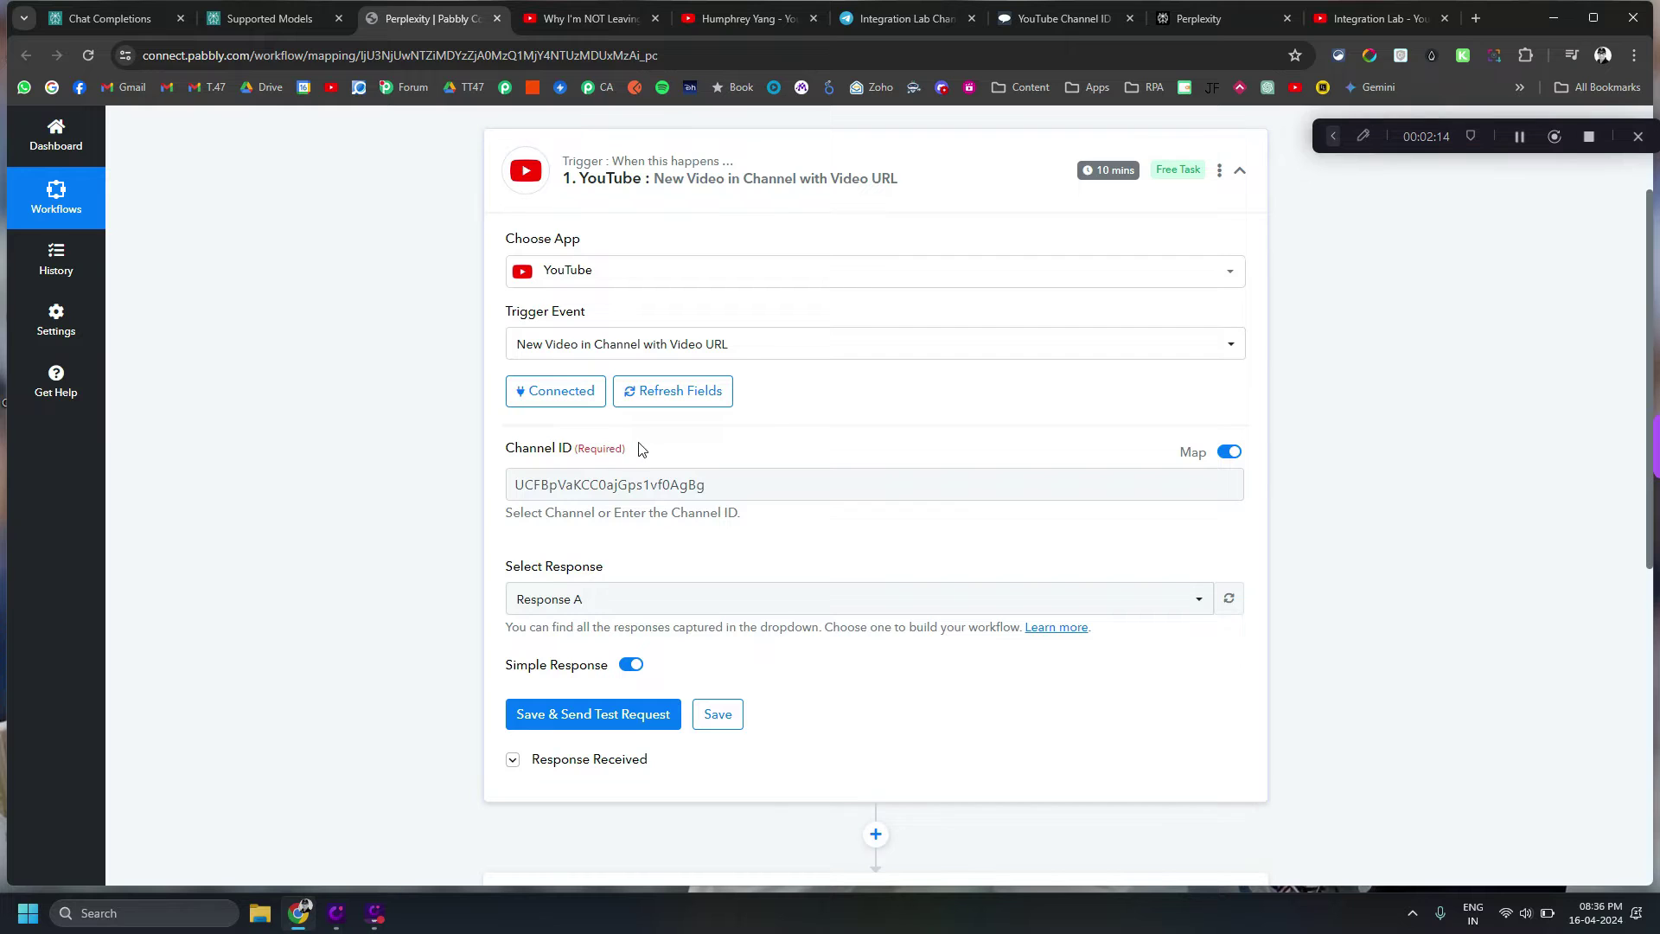
pyautogui.click(761, 18)
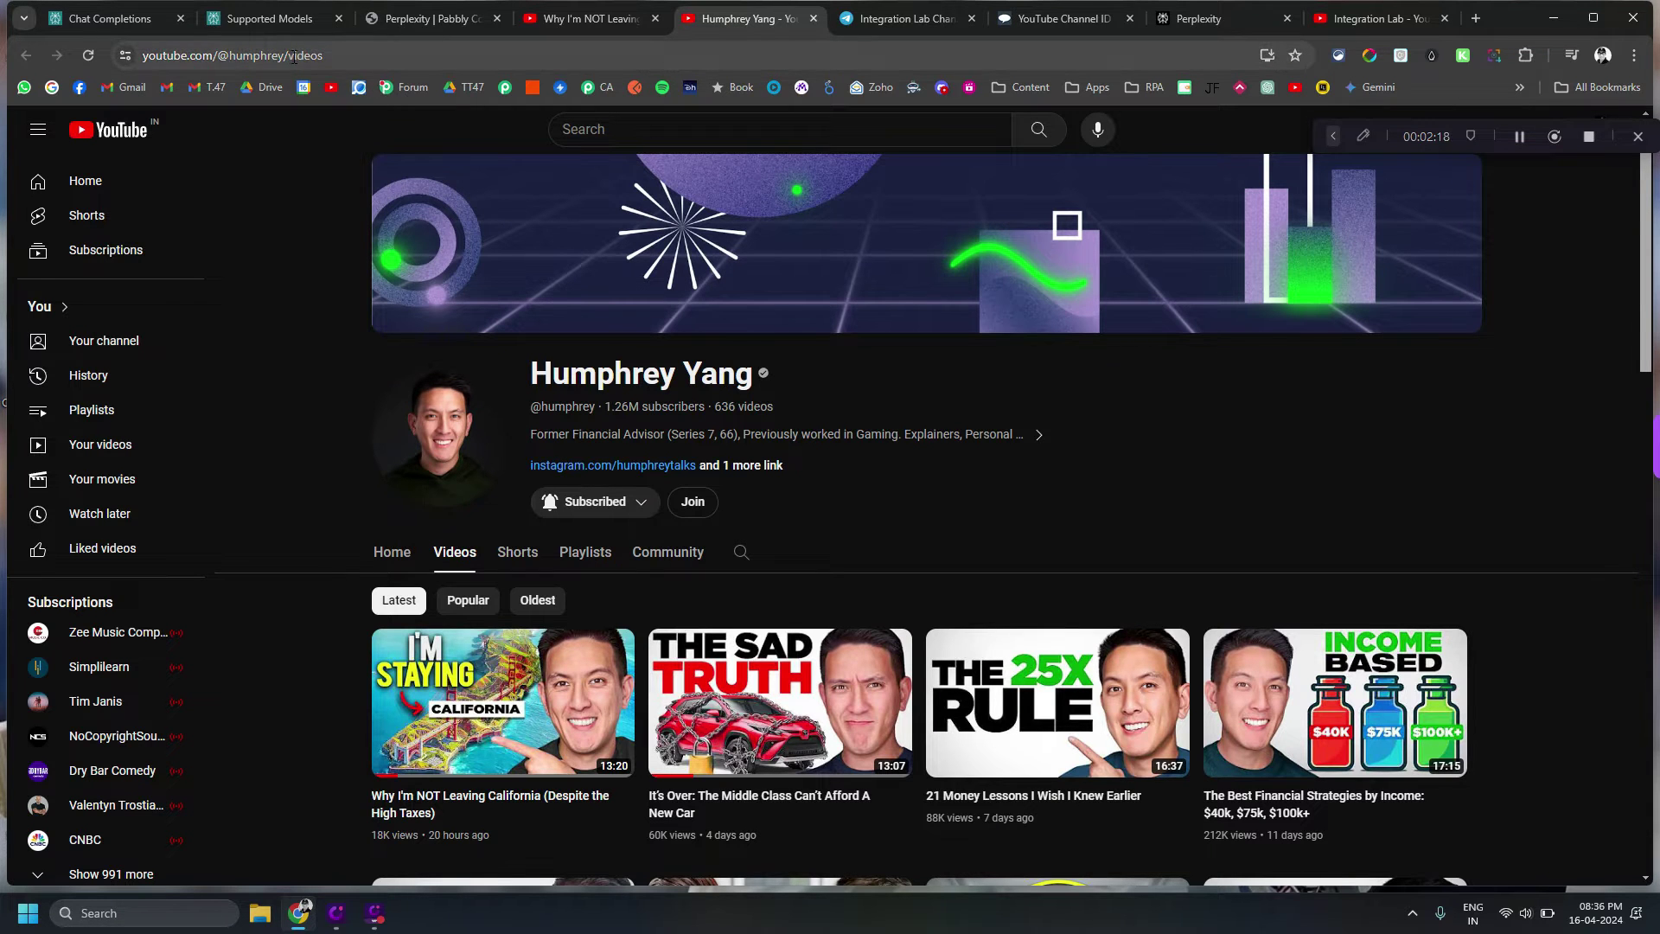
# - Look up the copied channel URL's ID in Comment Picker, answering the sum with 7, and return to Pabbly
pyautogui.moveTo(291, 55); pyautogui.dragTo(142, 56)
pyautogui.hotkey('ctrl', 'c')
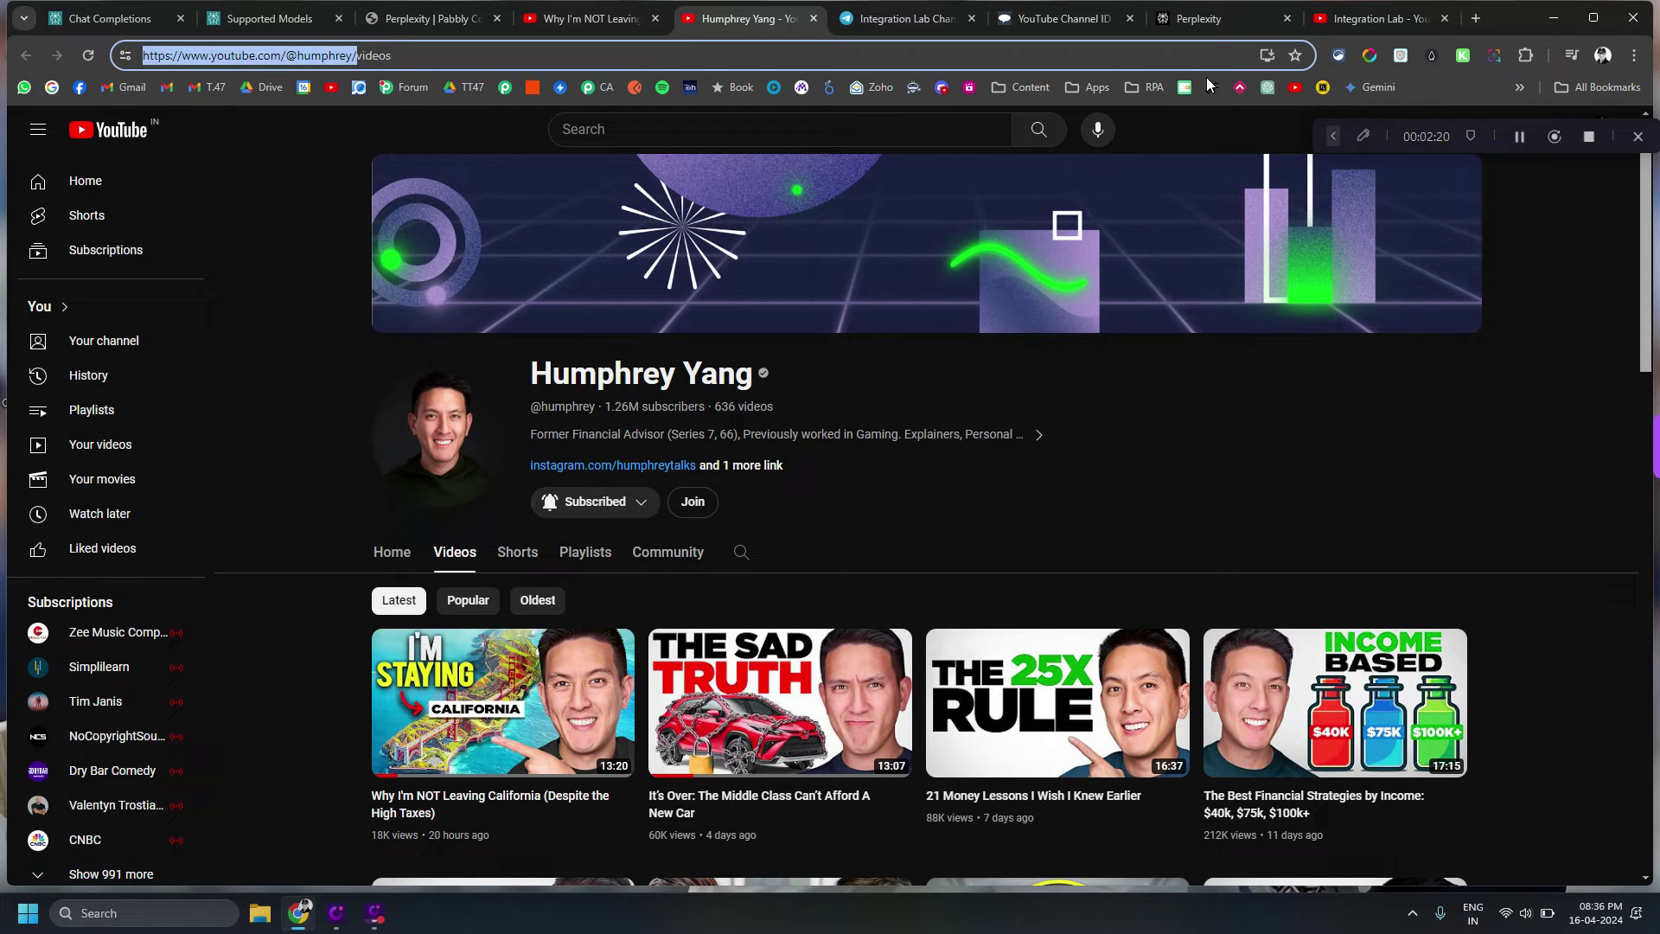
pyautogui.click(1206, 19)
pyautogui.click(1058, 19)
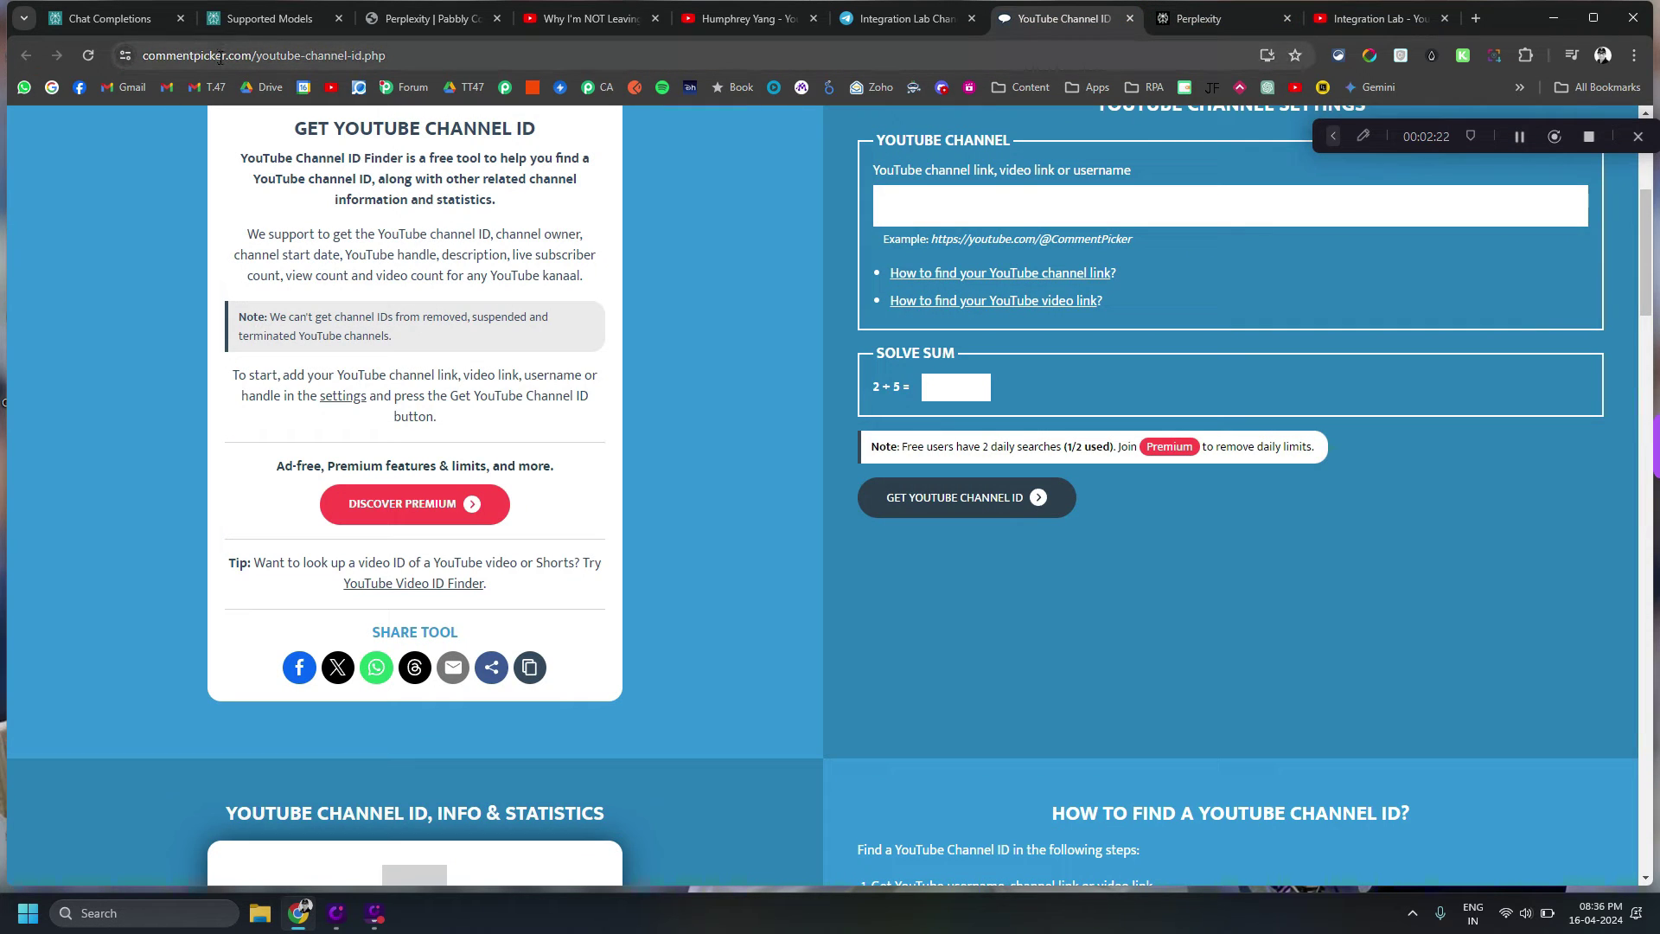
pyautogui.click(944, 209)
pyautogui.hotkey('ctrl', 'v')
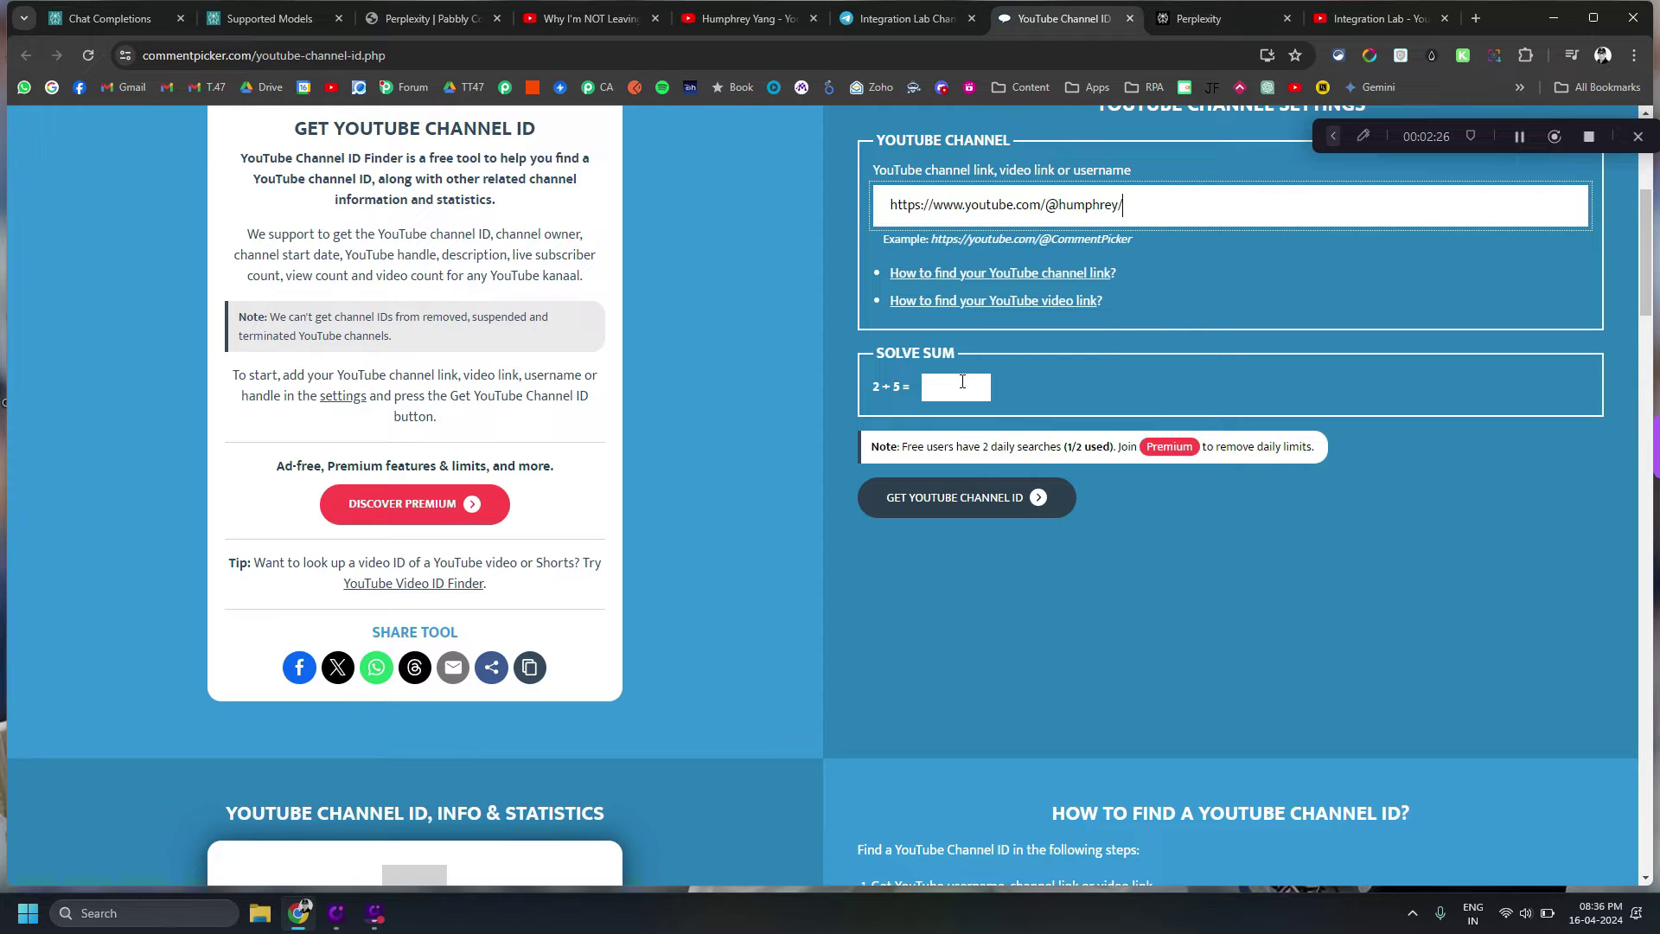
pyautogui.click(962, 381)
pyautogui.write('7')
pyautogui.click(947, 501)
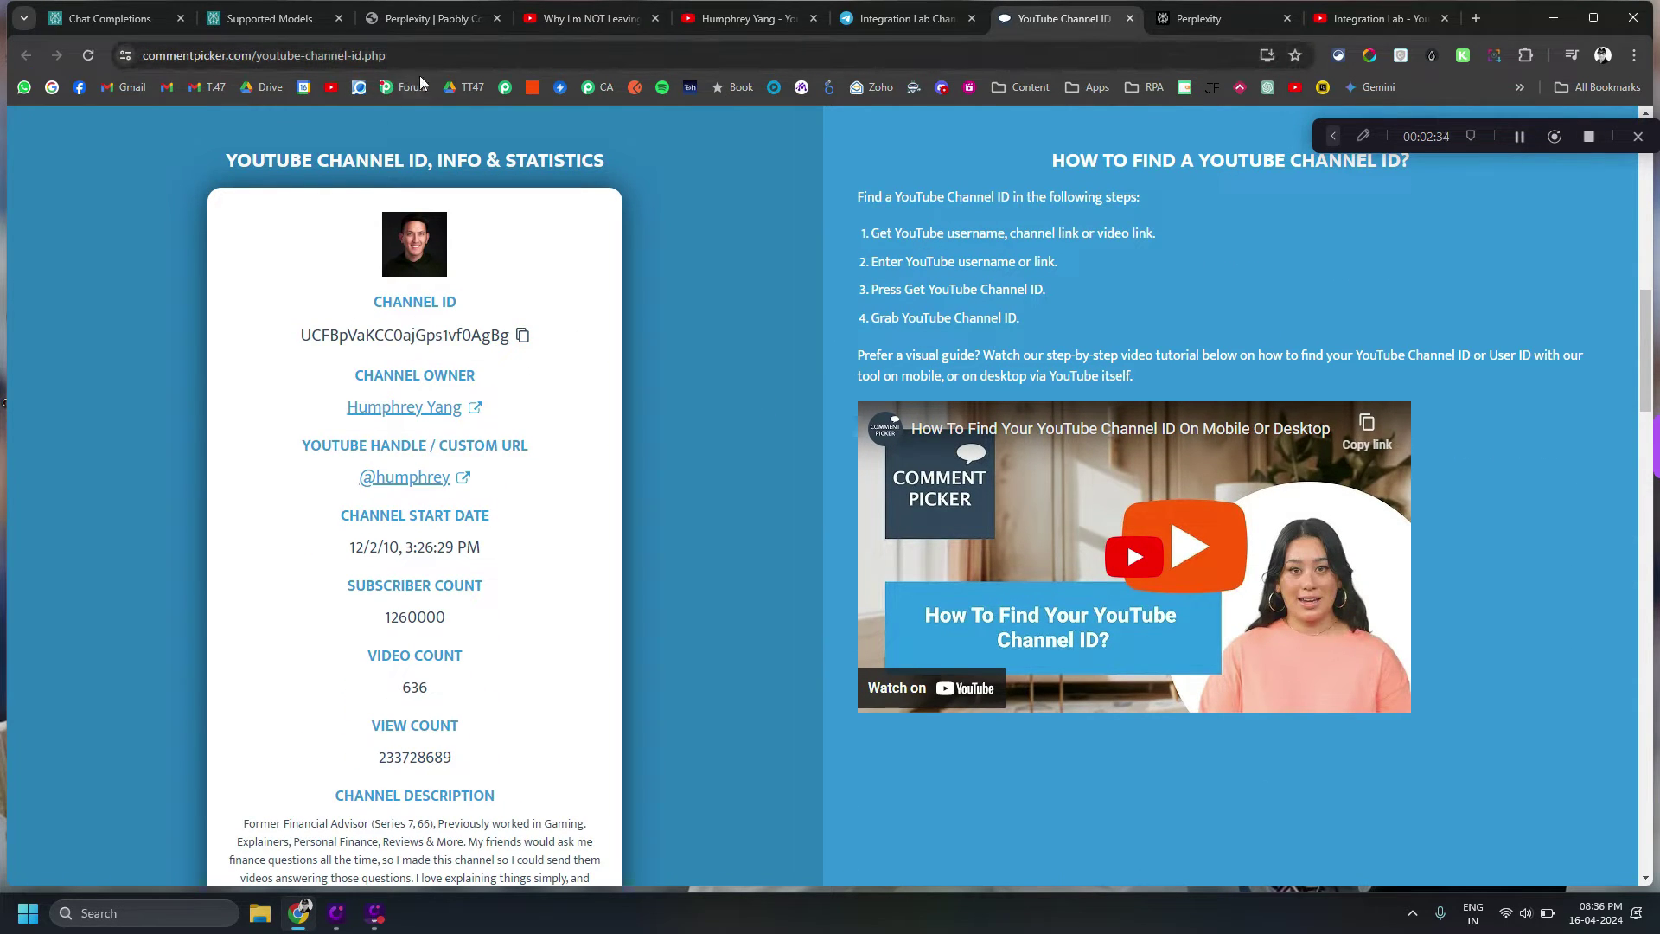
pyautogui.click(391, 22)
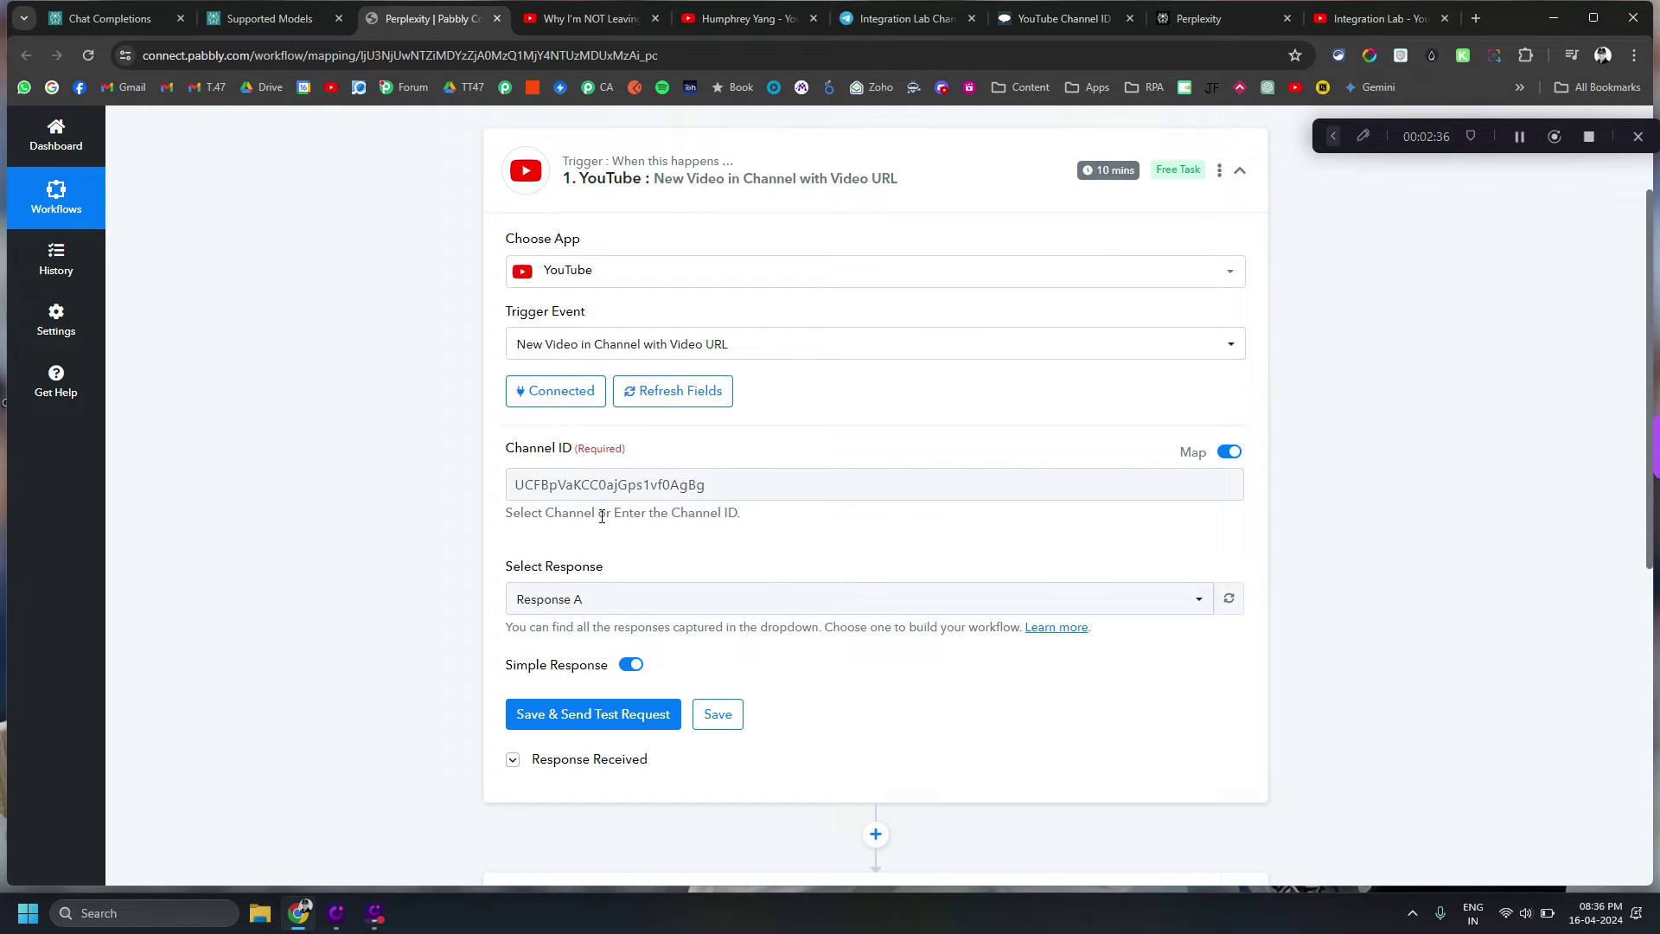
# - Expand the trigger's received response data and highlight the new video's URL value
pyautogui.scroll(-2, 518, 562)
pyautogui.click(589, 586)
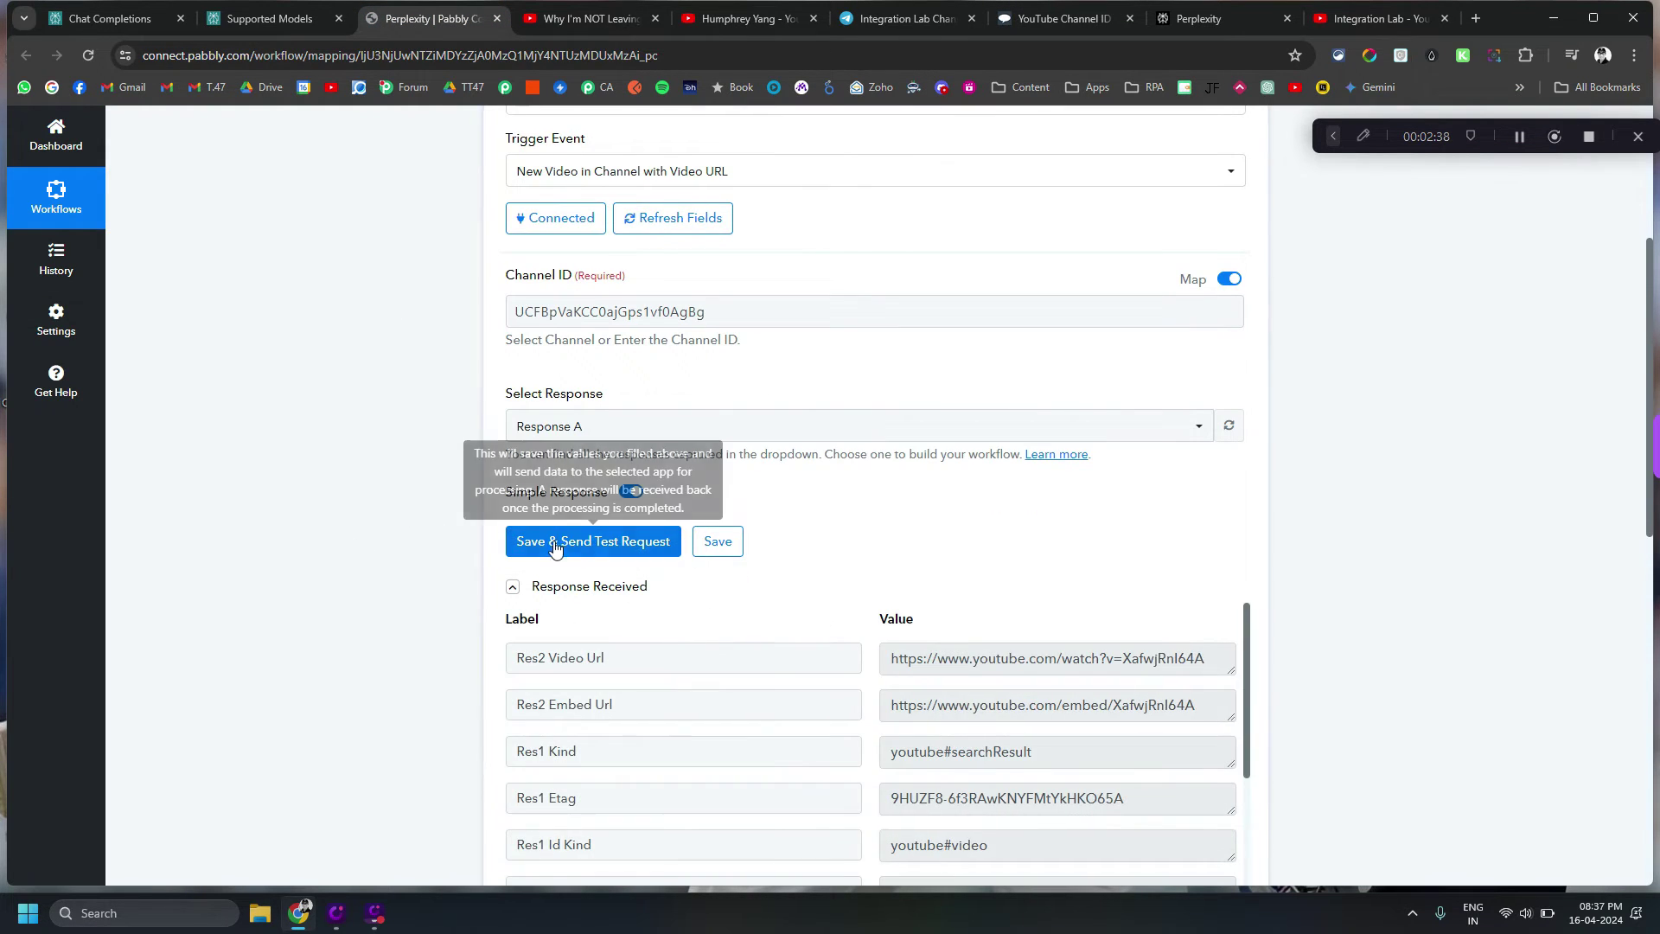
pyautogui.scroll(-4, 325, 504)
pyautogui.scroll(-5, 990, 412)
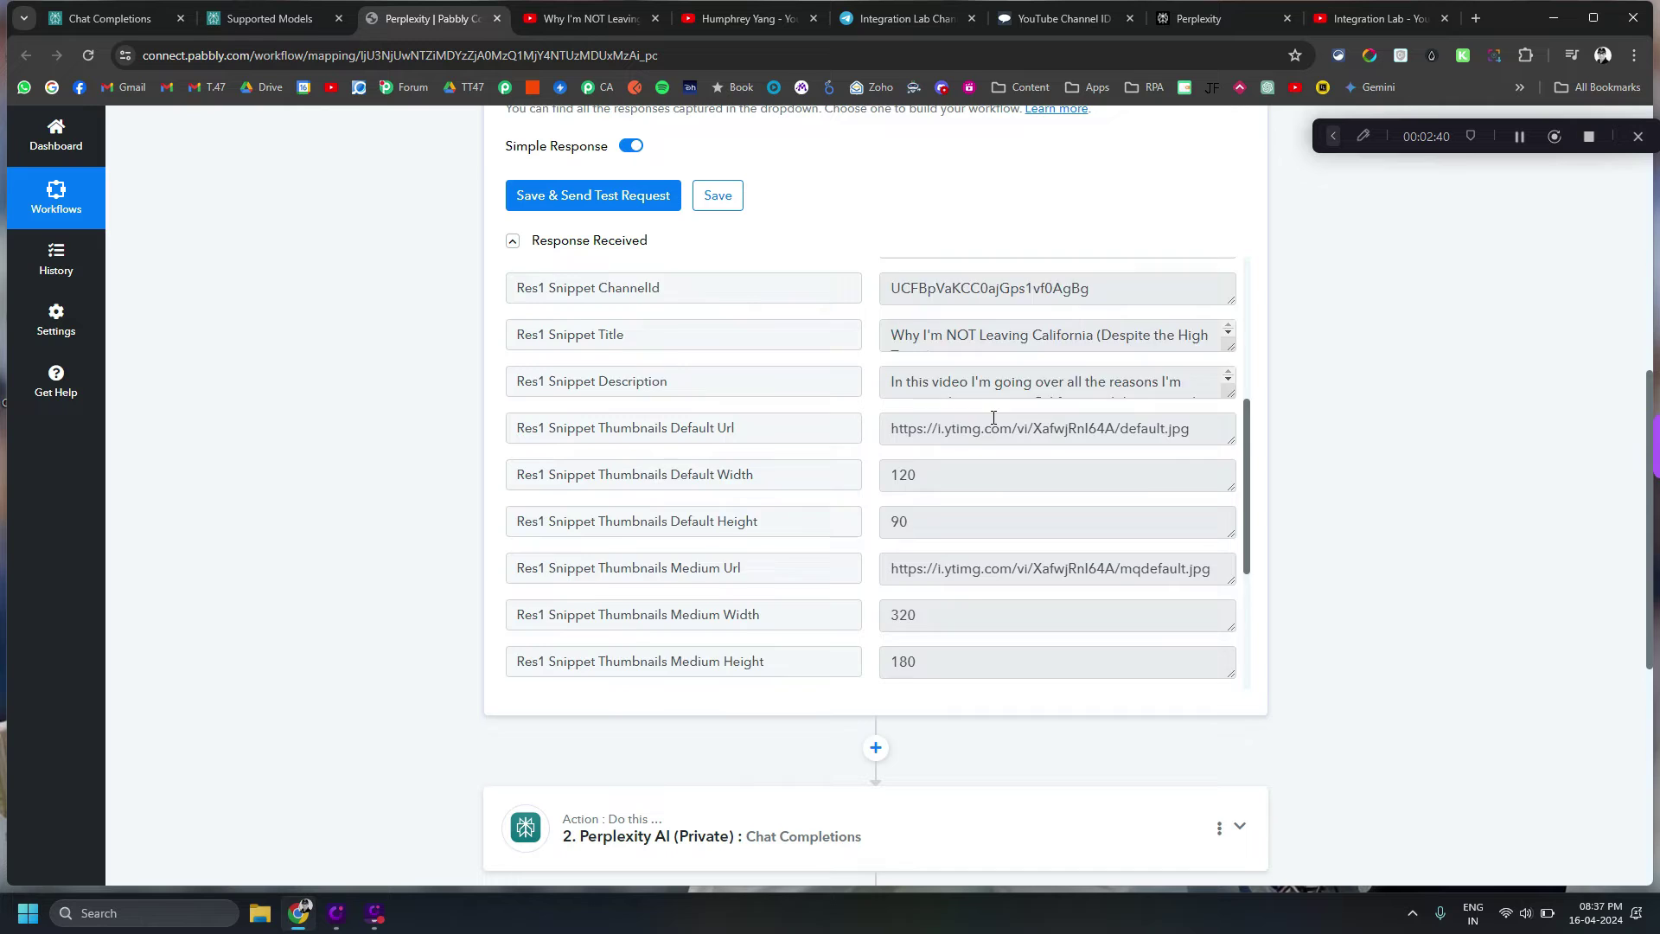
pyautogui.scroll(-4, 459, 444)
pyautogui.scroll(4, 459, 444)
pyautogui.scroll(5, 1116, 552)
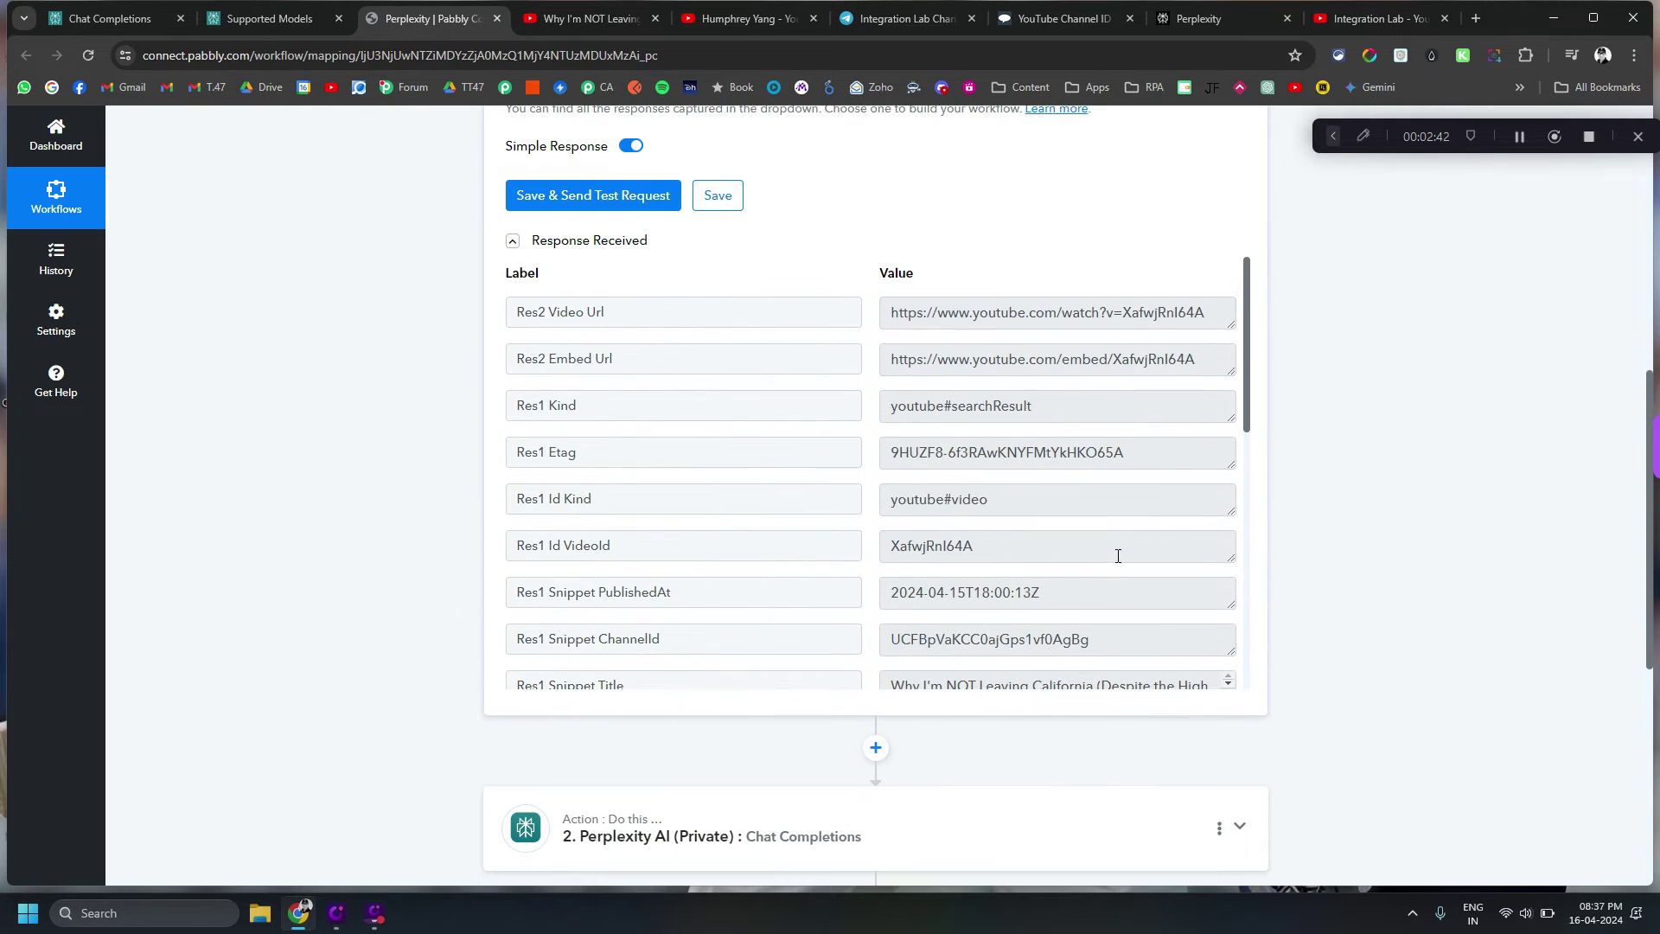
pyautogui.moveTo(1221, 310); pyautogui.dragTo(862, 318)
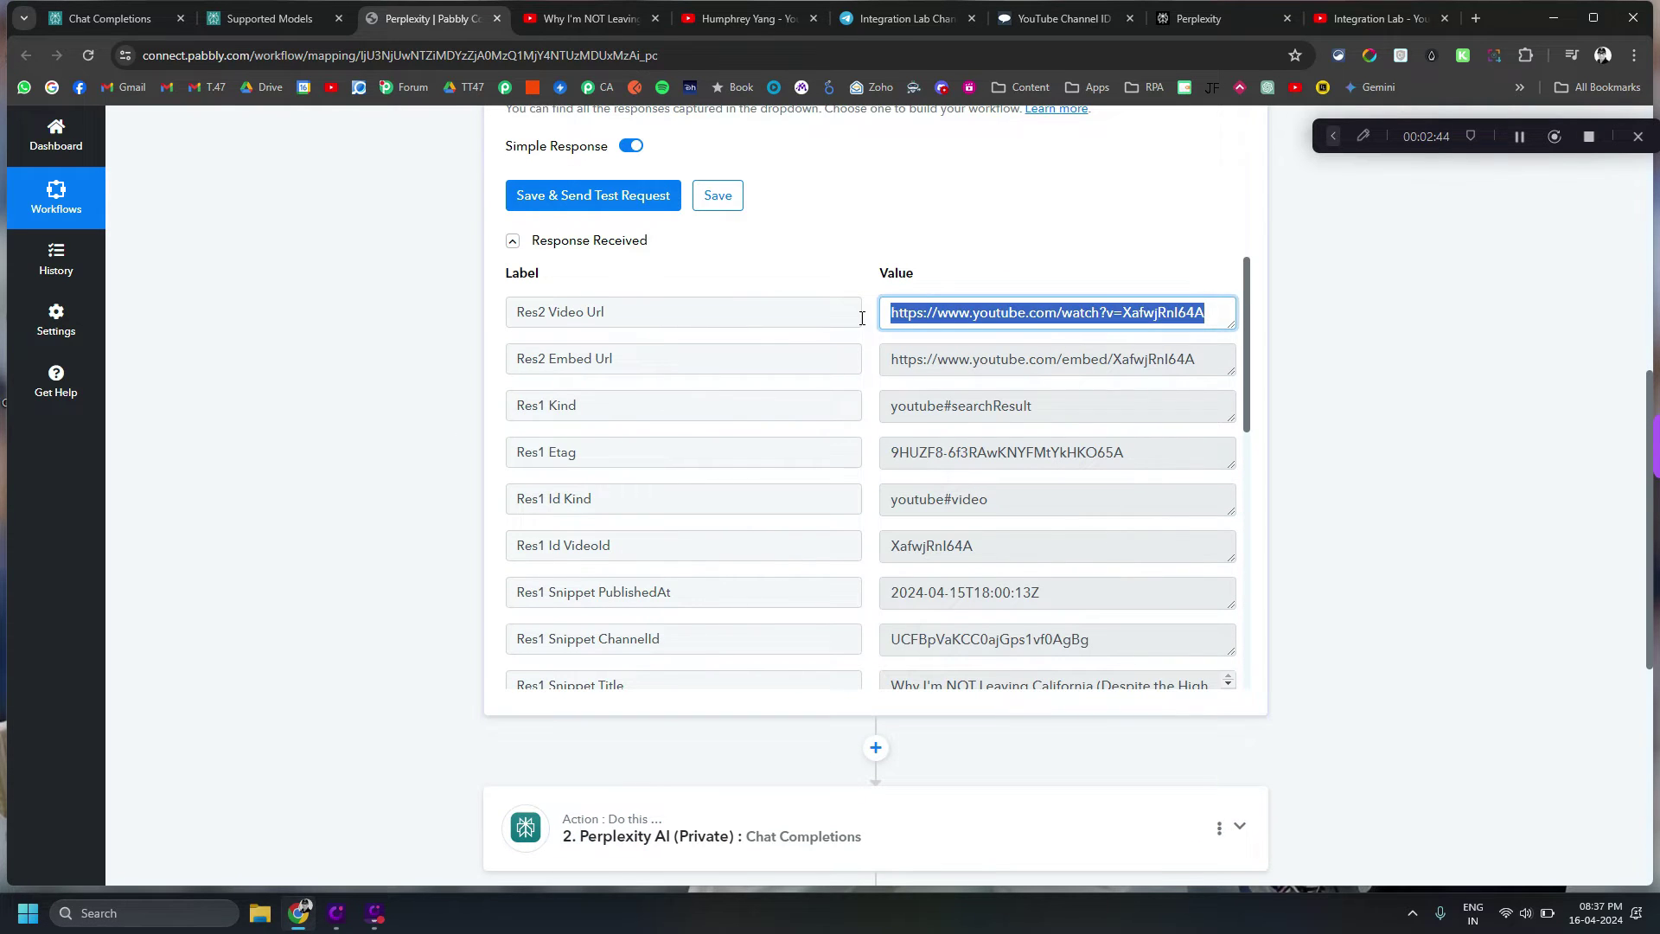
# - Expand the Perplexity AI summary step to view its model and prompt
pyautogui.scroll(-5, 216, 463)
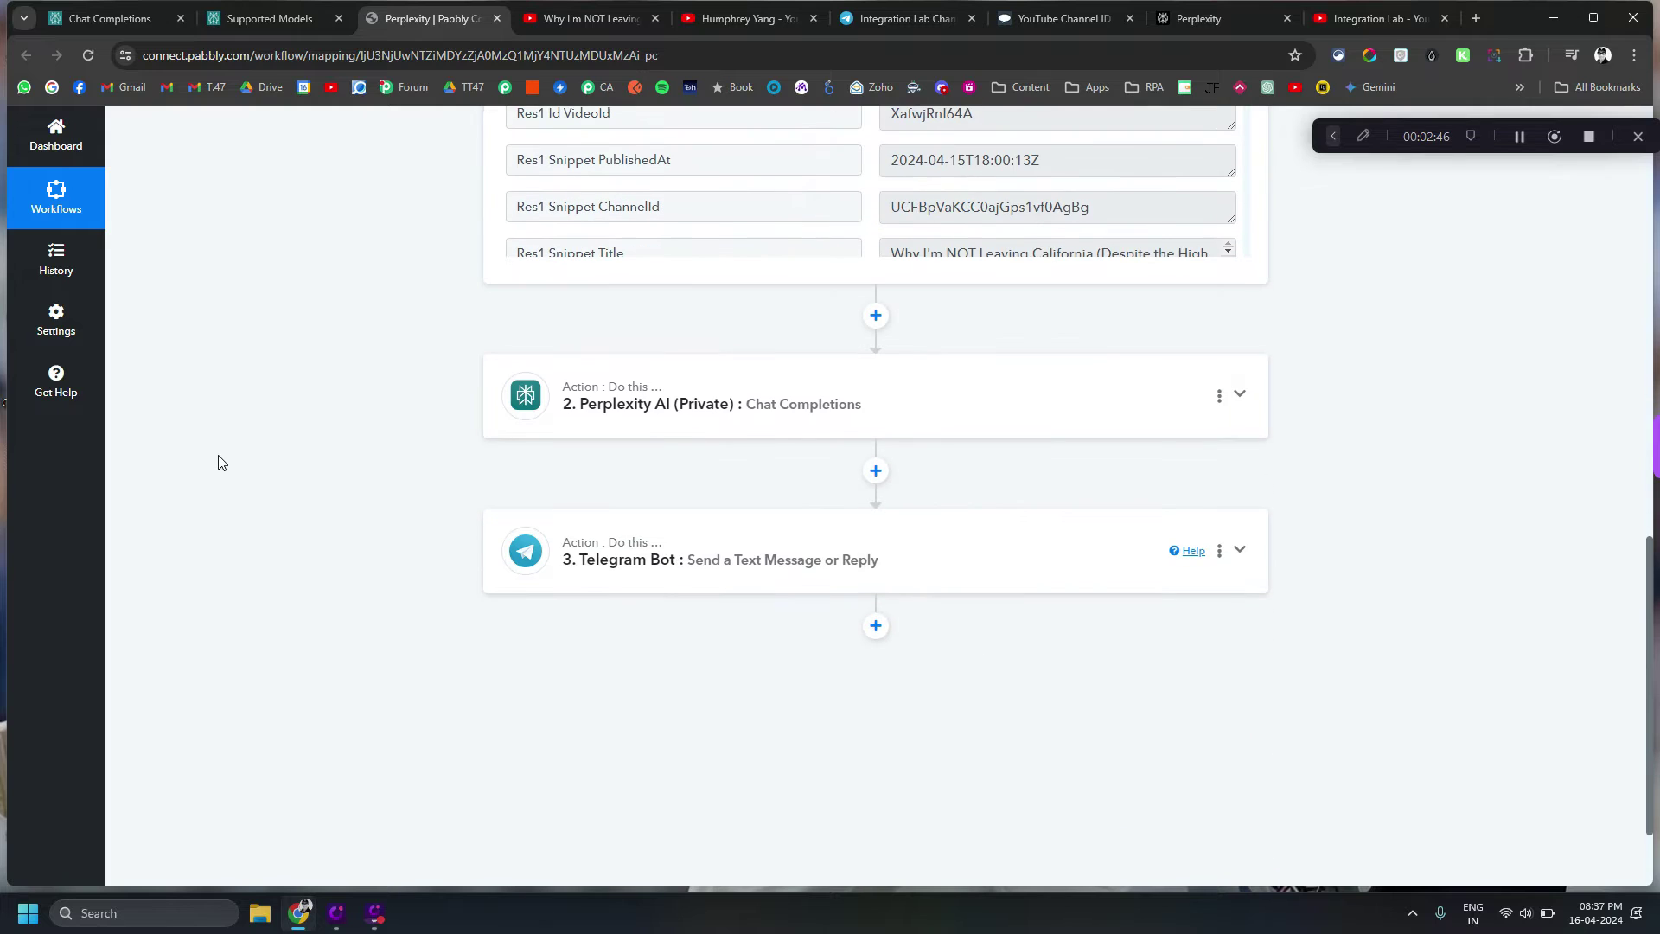
pyautogui.click(654, 420)
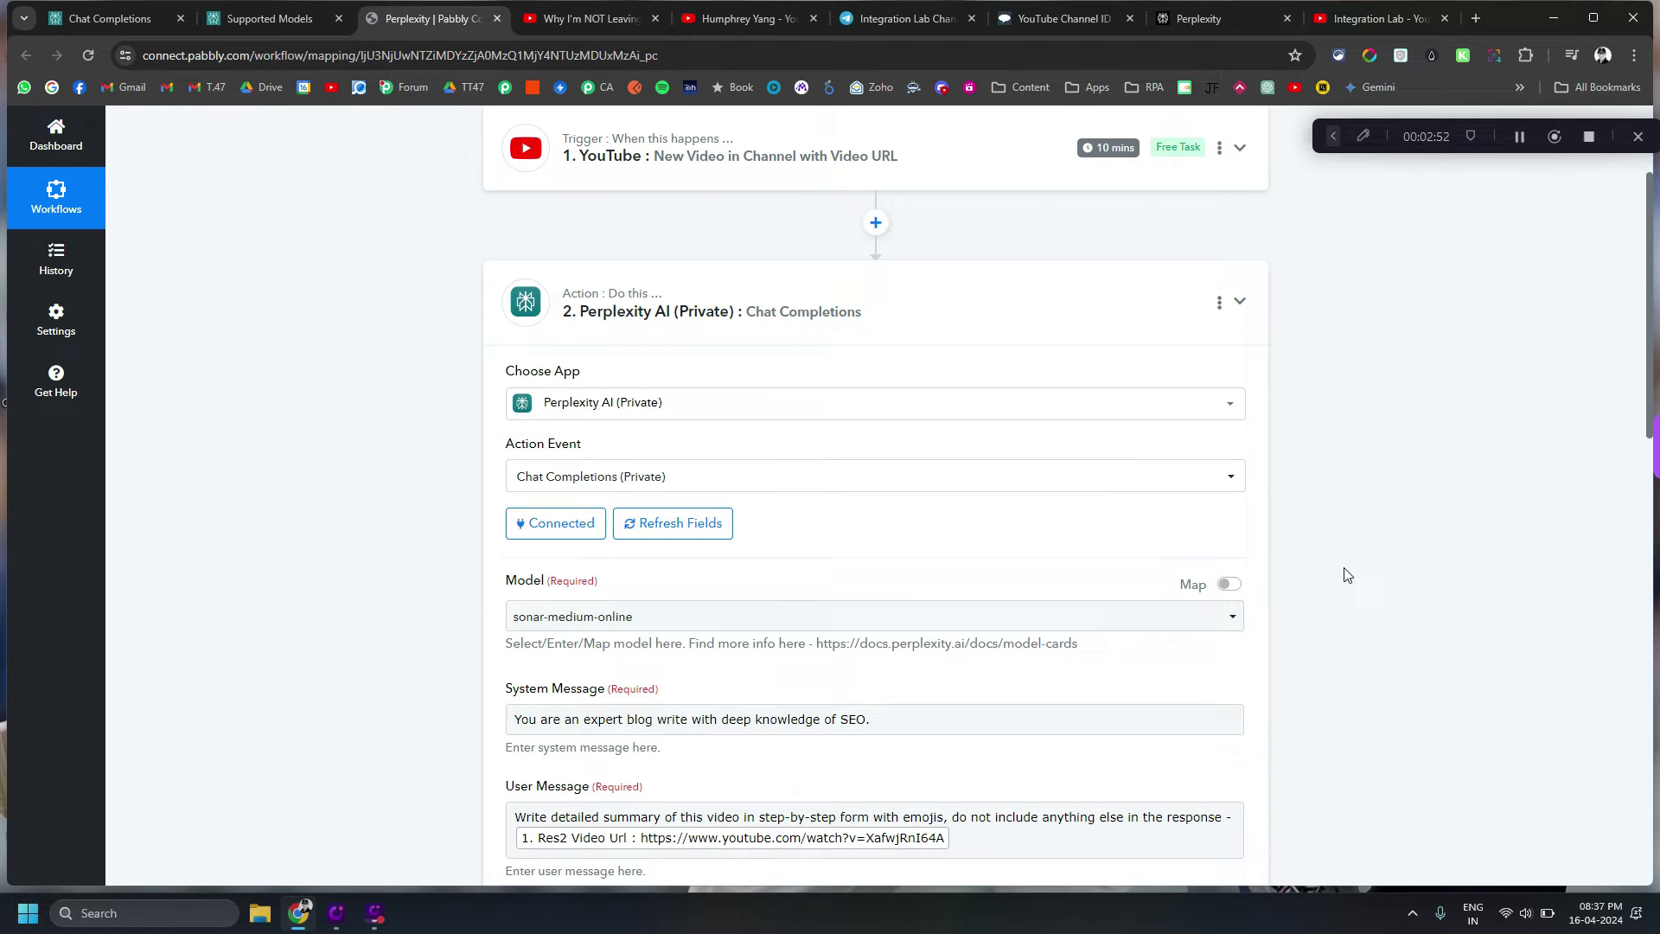
pyautogui.scroll(-2, 1337, 574)
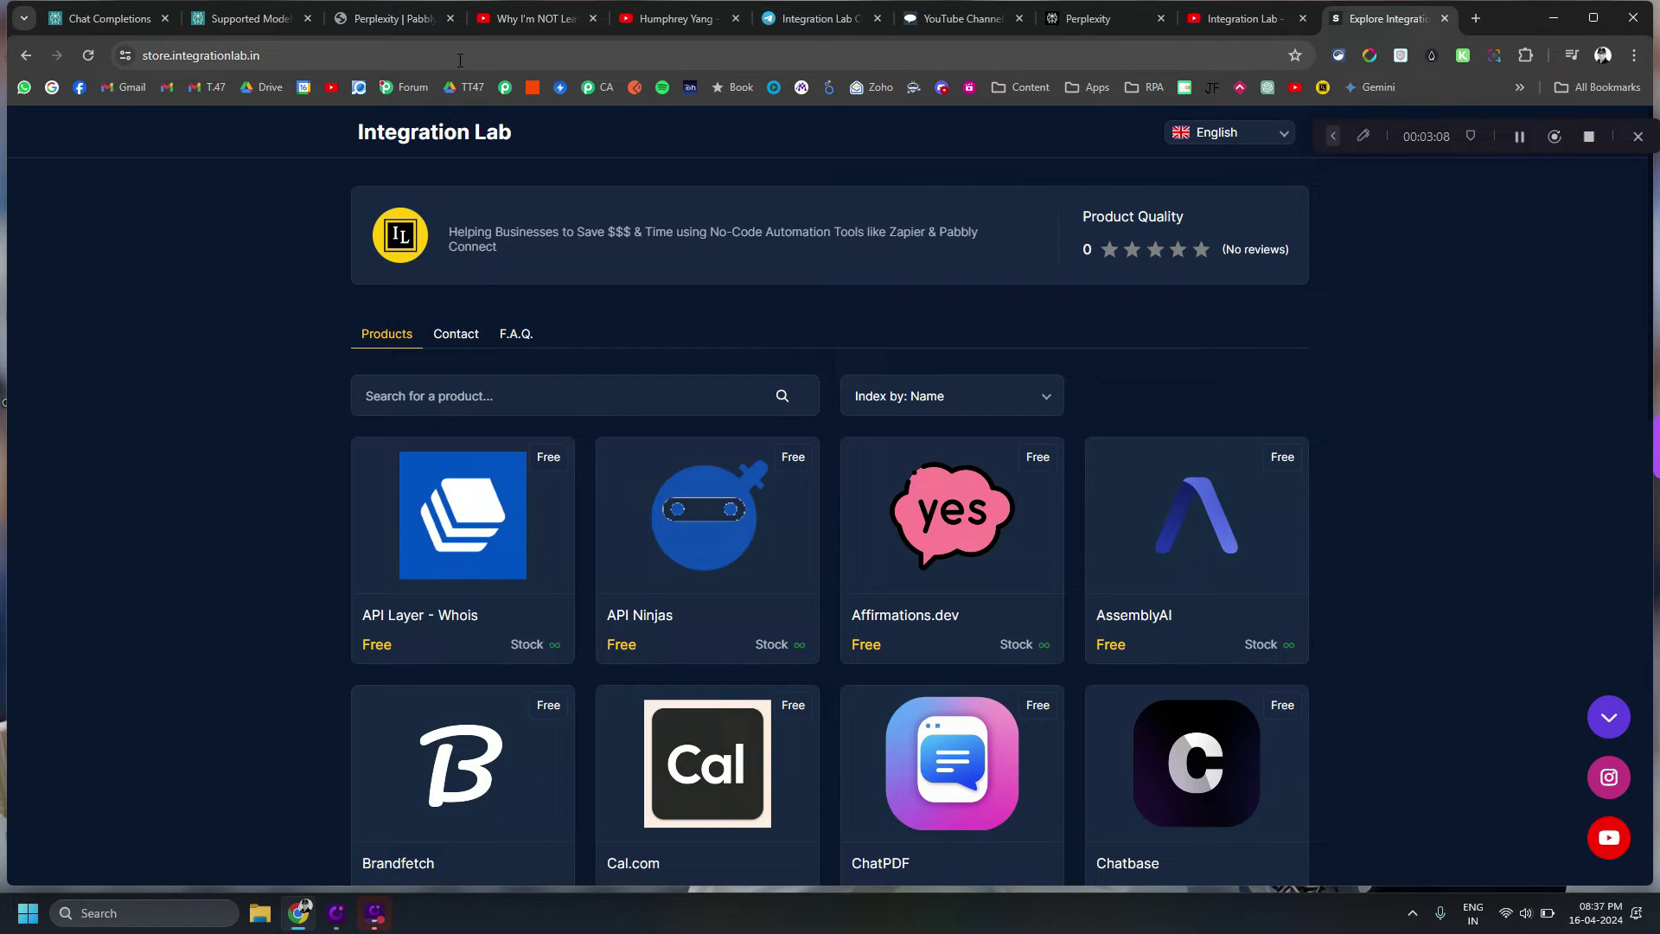
# - Back in Pabbly, confirm the Perplexity model remains sonar-medium-online
pyautogui.click(394, 18)
pyautogui.scroll(-1, 395, 386)
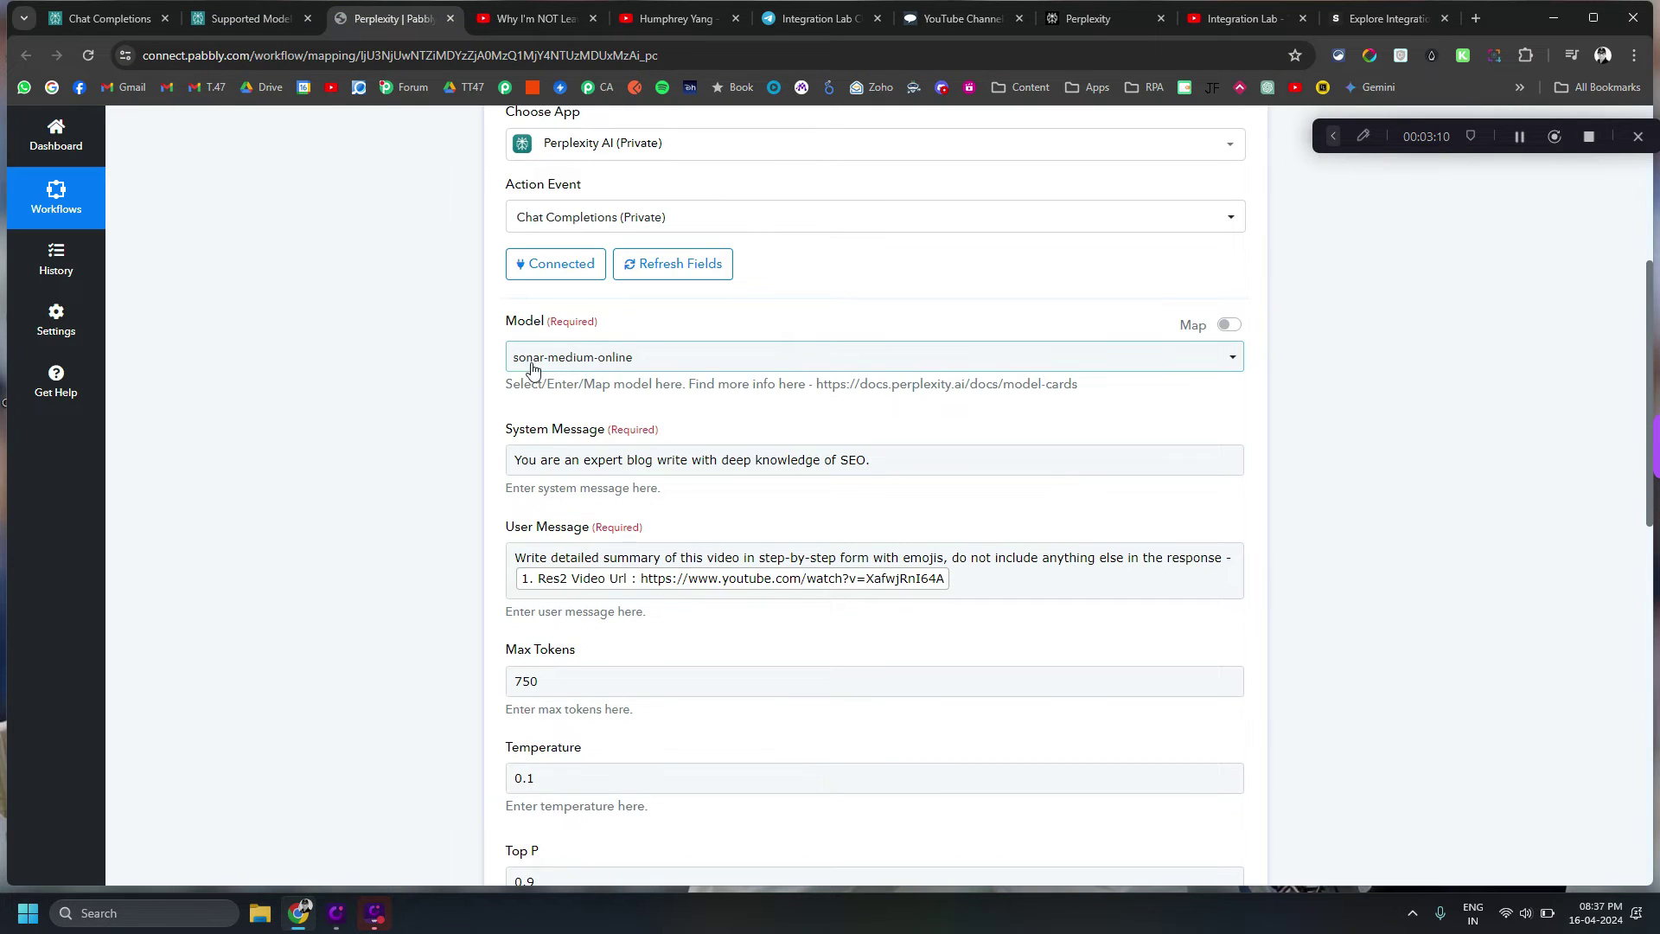
pyautogui.click(571, 364)
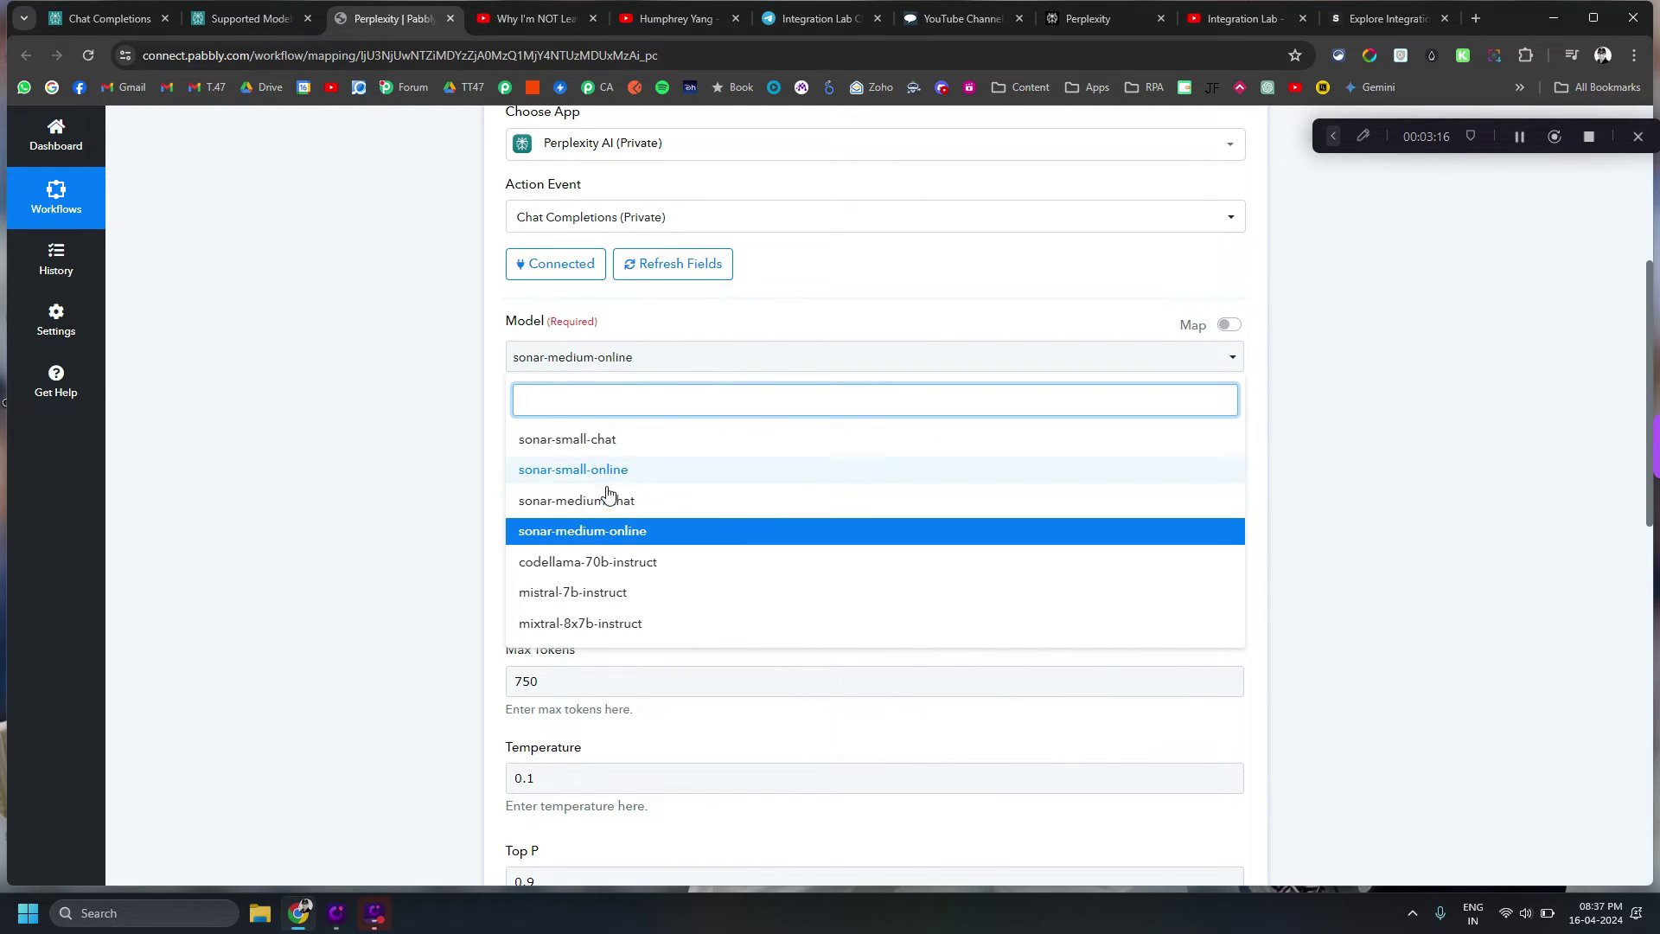
pyautogui.click(447, 478)
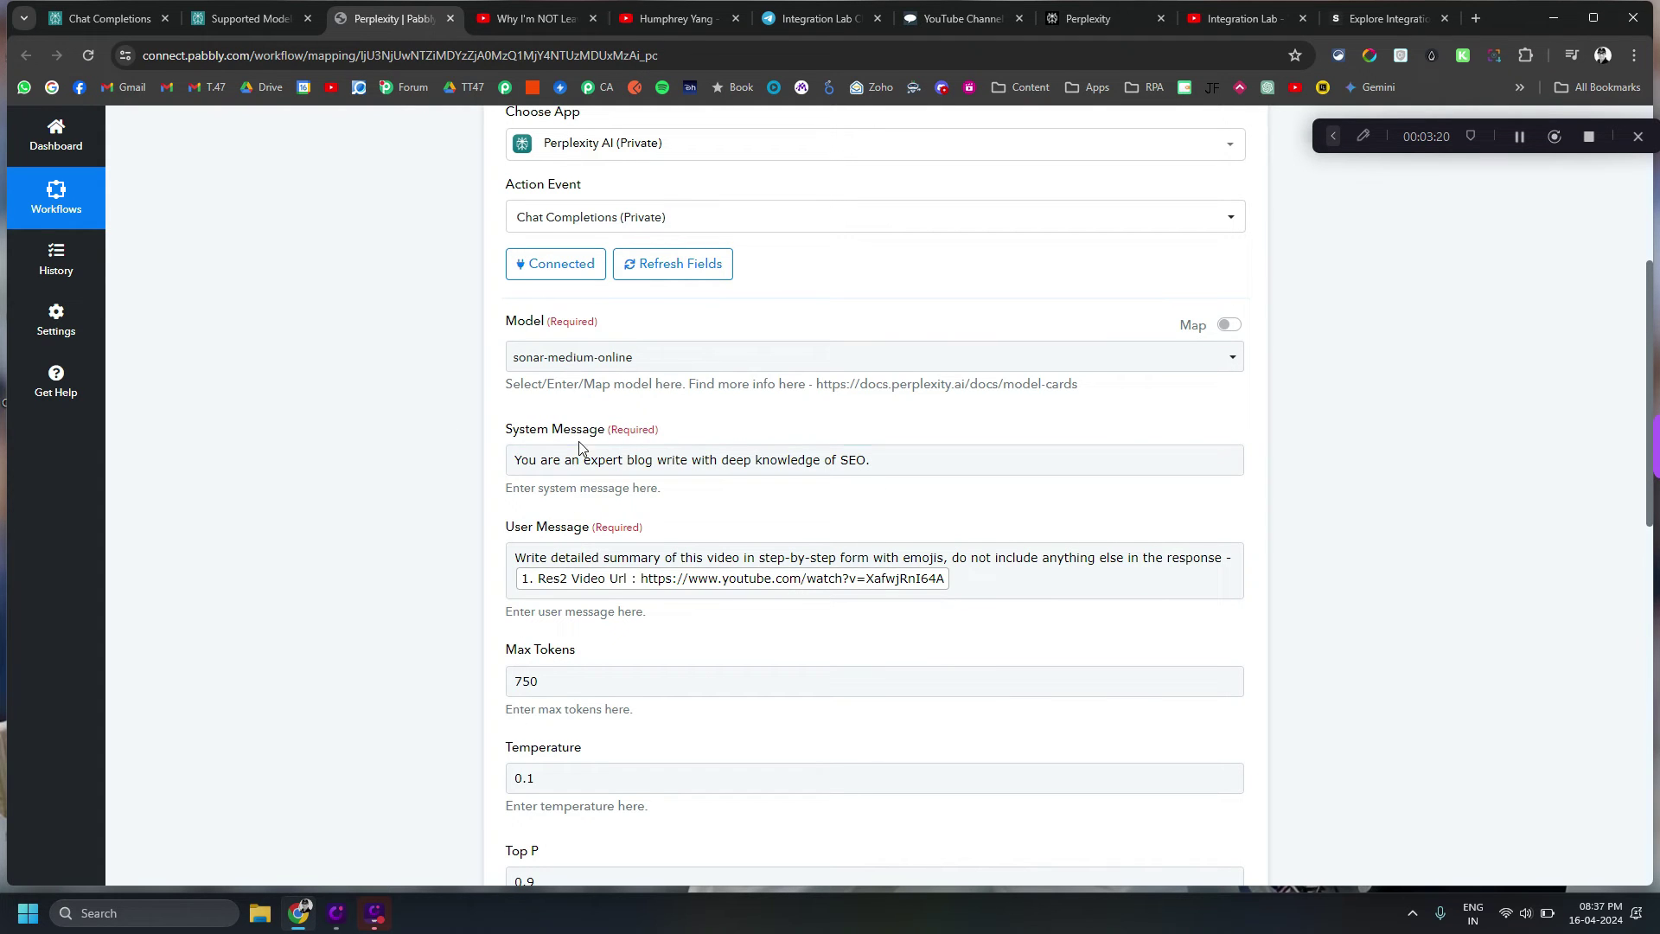
# - Scroll through the summary settings and expand the Telegram Bot message step
pyautogui.scroll(-2, 525, 445)
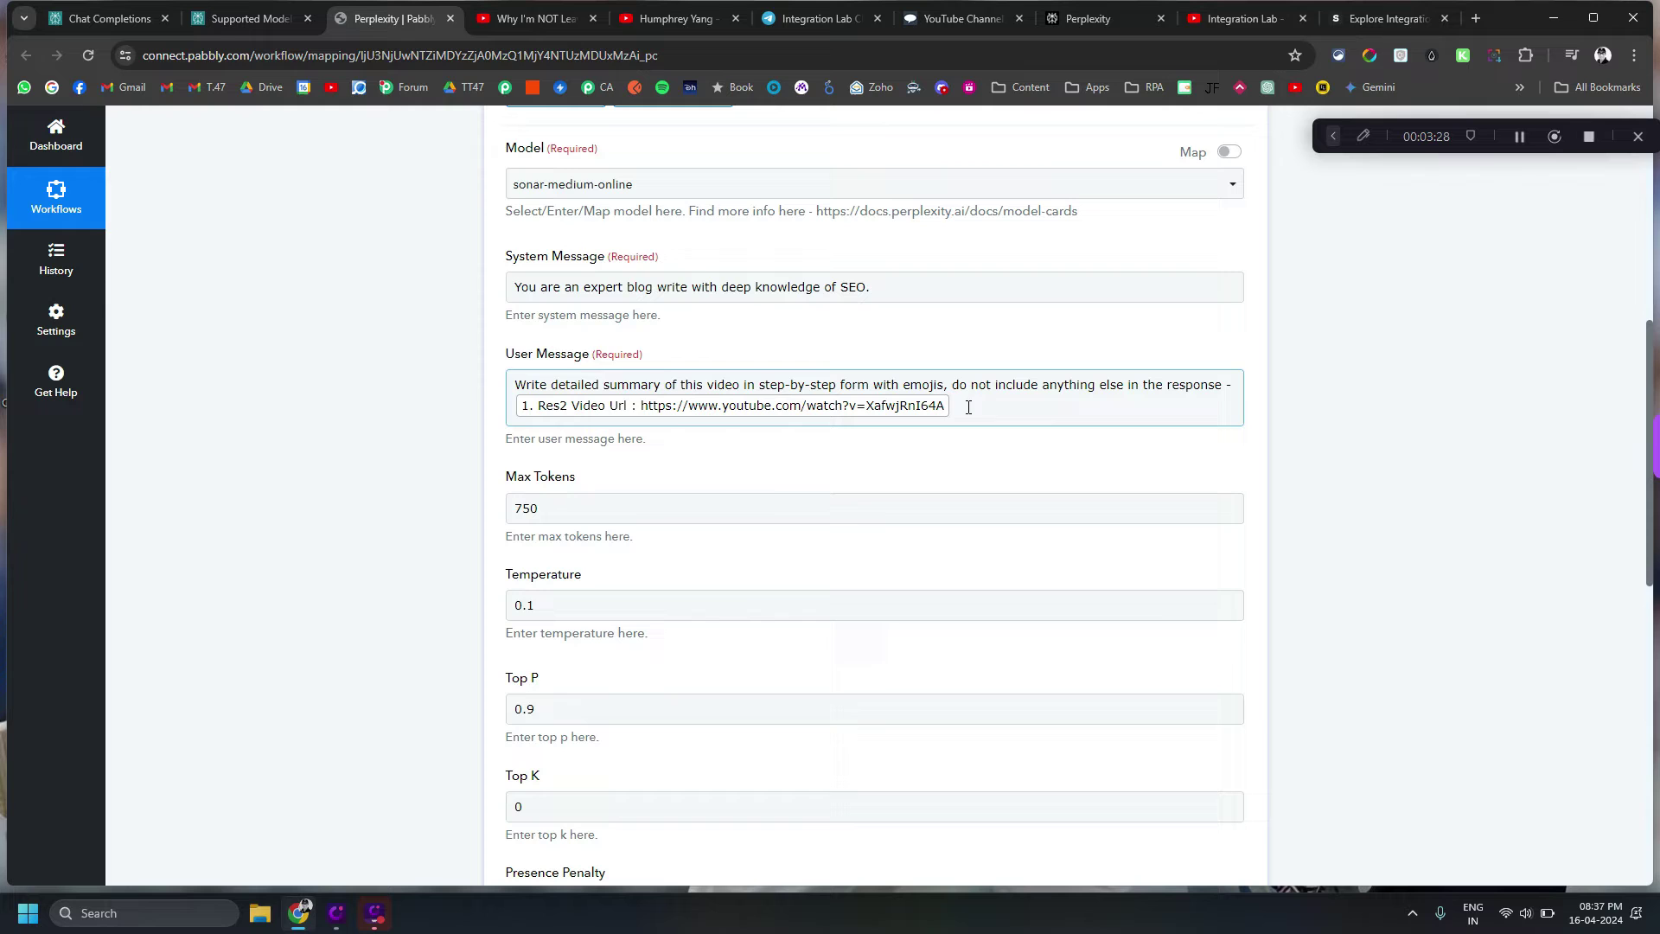
pyautogui.scroll(-6, 398, 406)
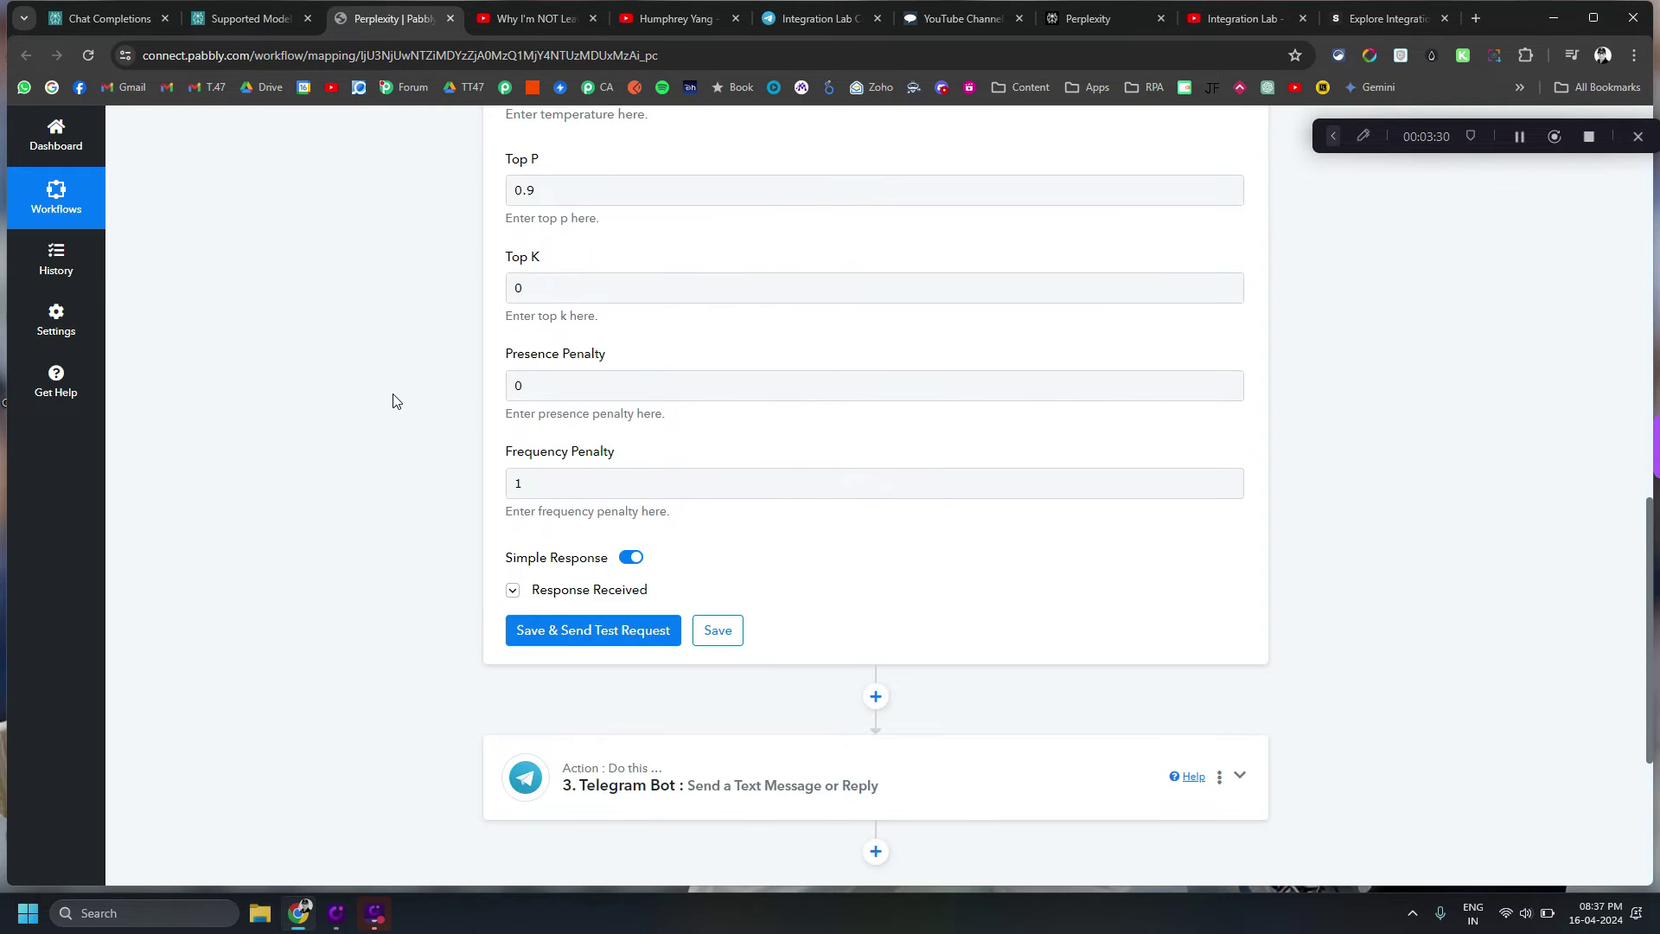
pyautogui.scroll(6, 396, 399)
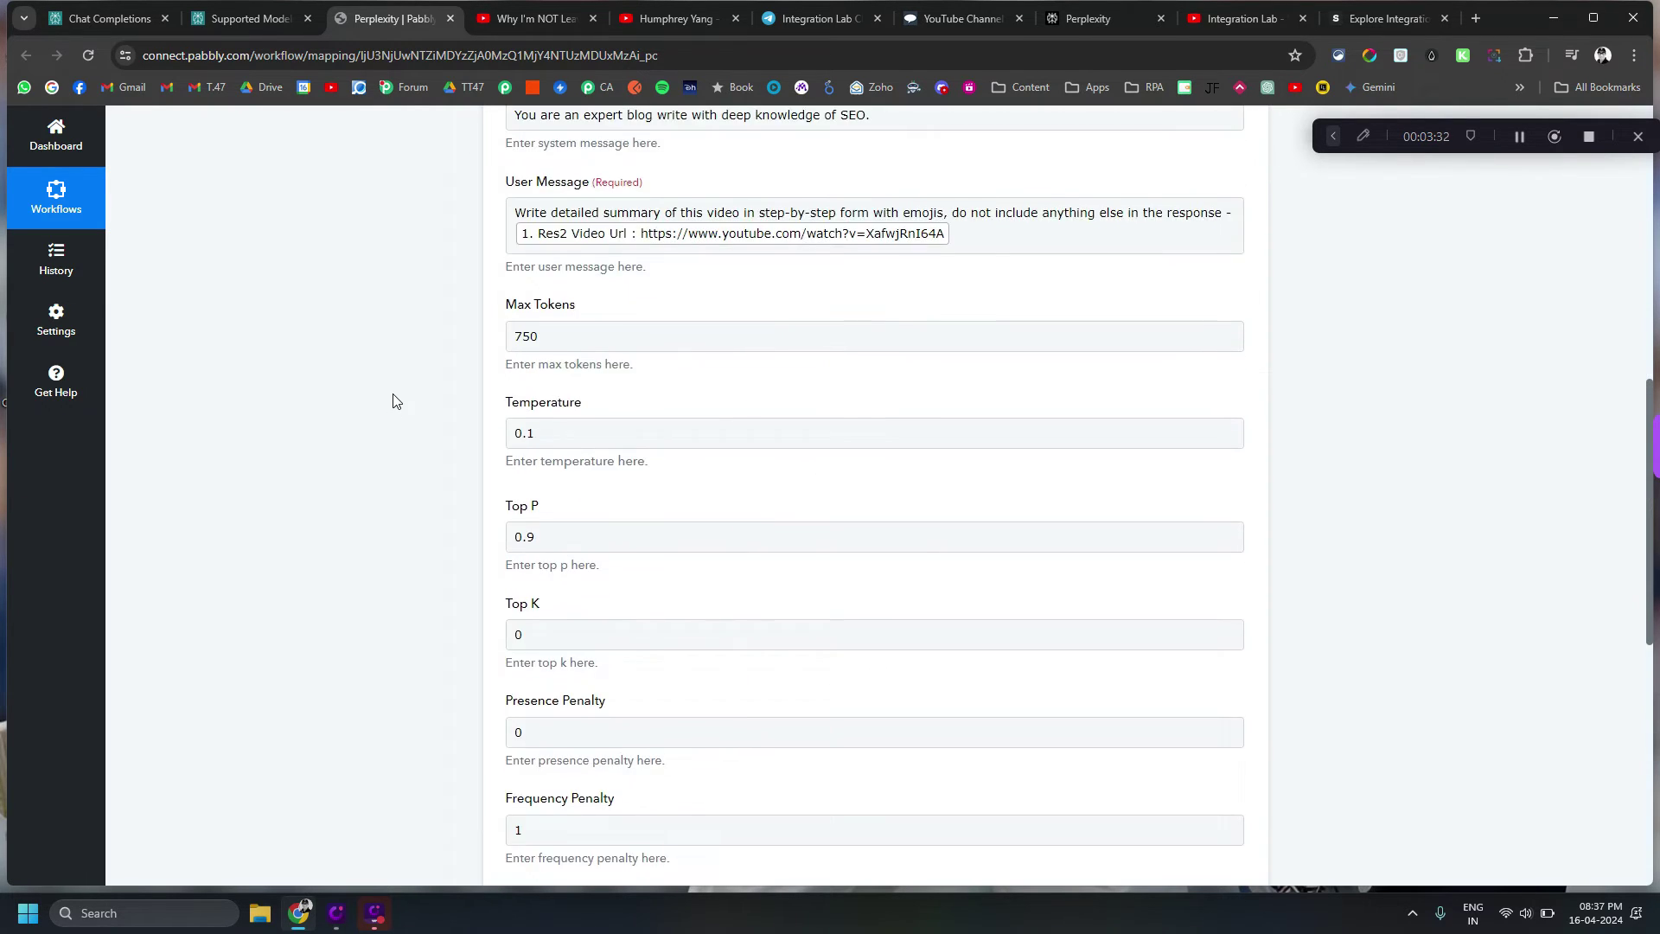
pyautogui.scroll(-8, 396, 398)
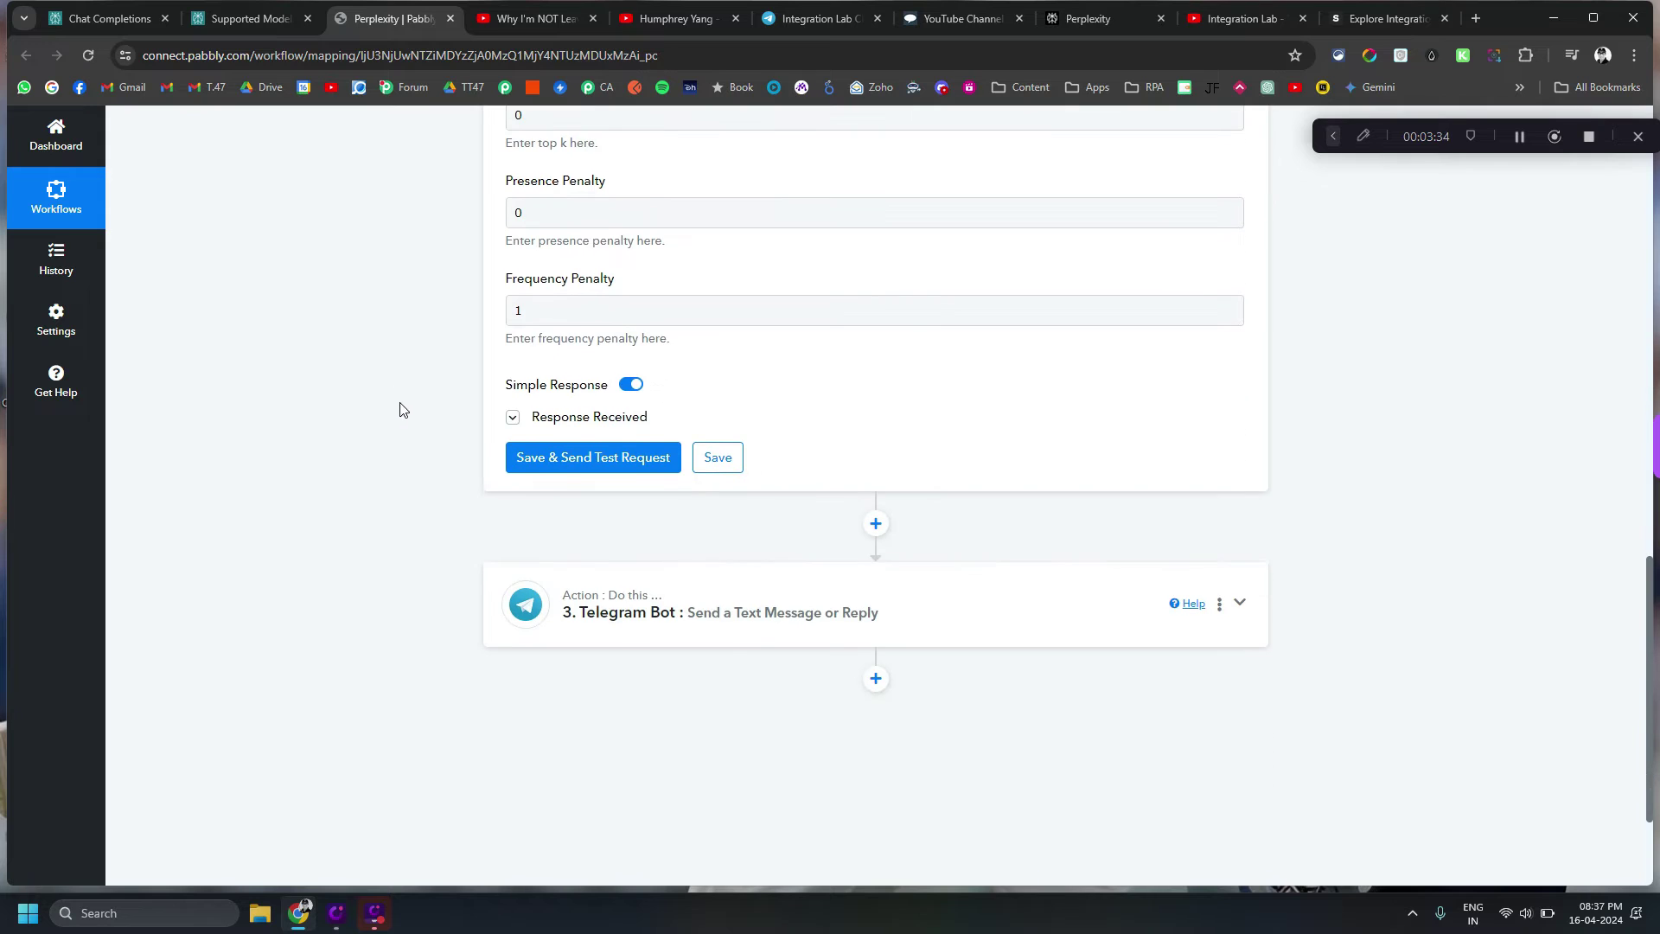
pyautogui.click(642, 616)
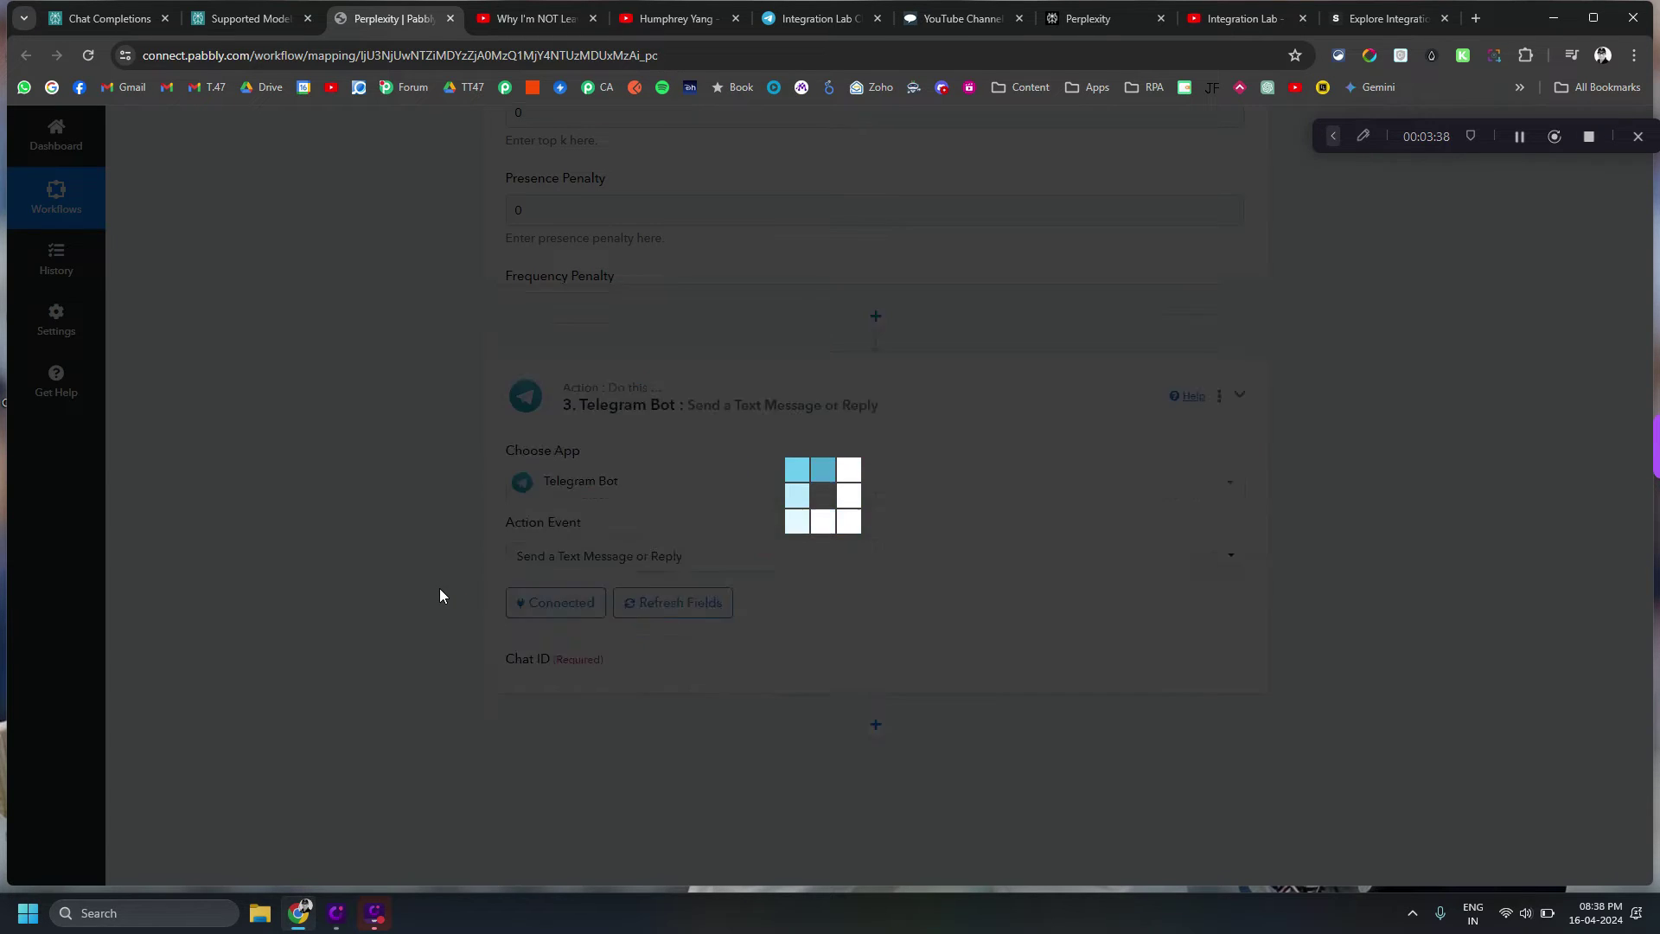
# - Expand the Perplexity AI Chat Completions step again, showing sonar-medium-online and its video-summary prompt
pyautogui.scroll(-2, 437, 595)
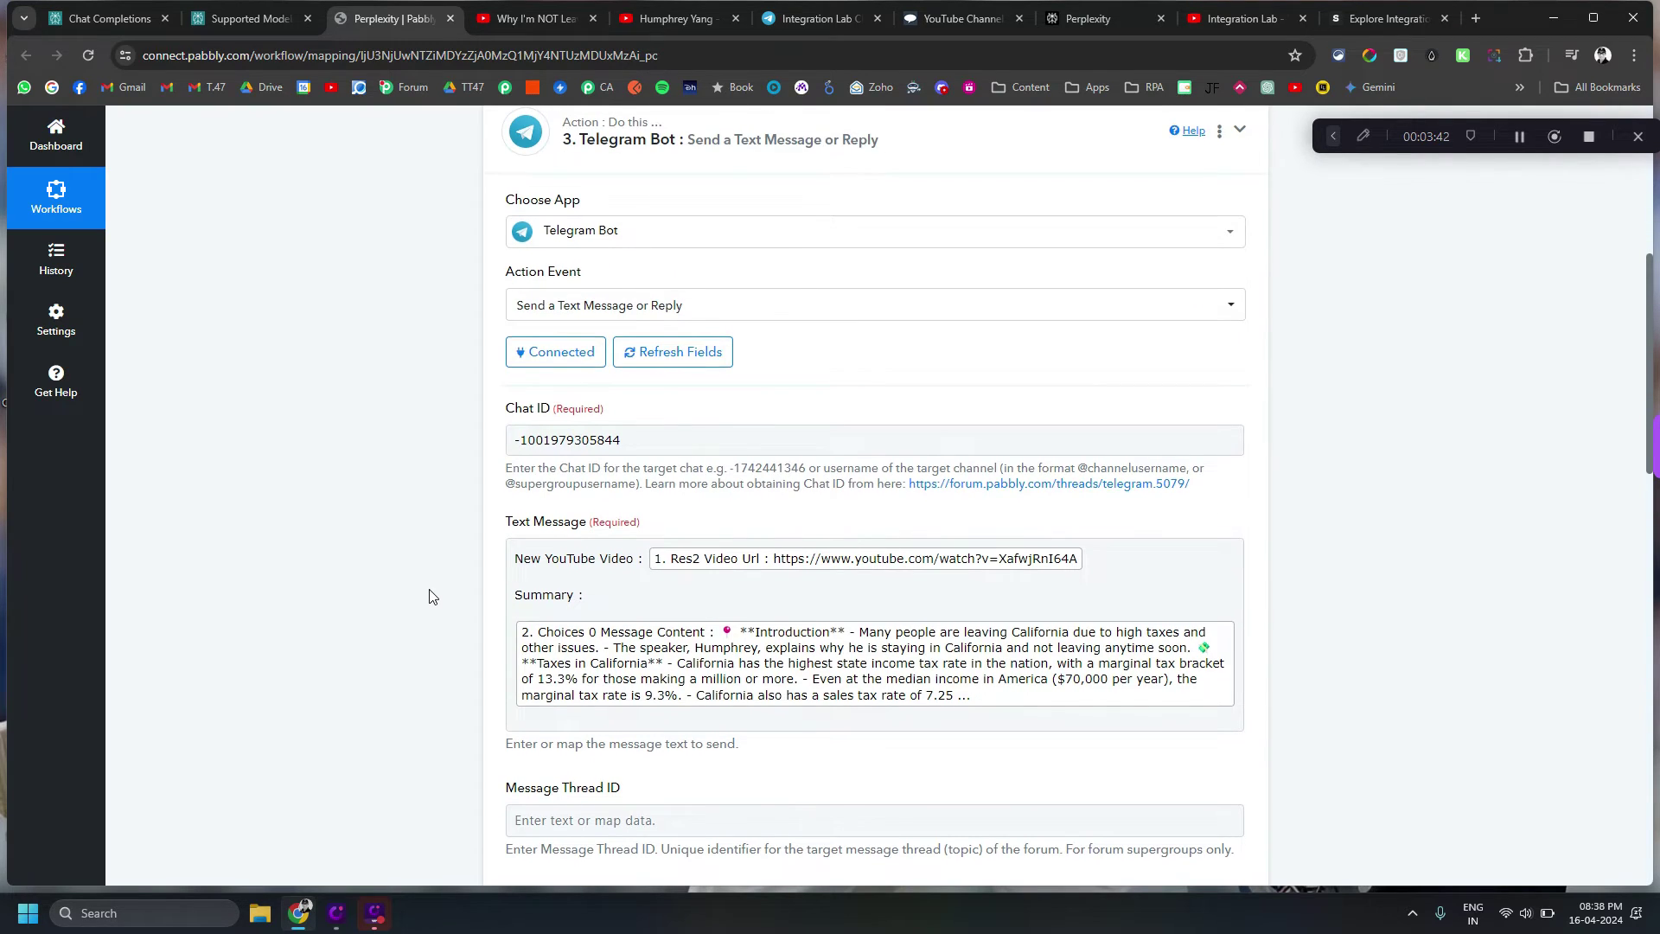
pyautogui.scroll(1, 432, 597)
pyautogui.scroll(-1, 431, 597)
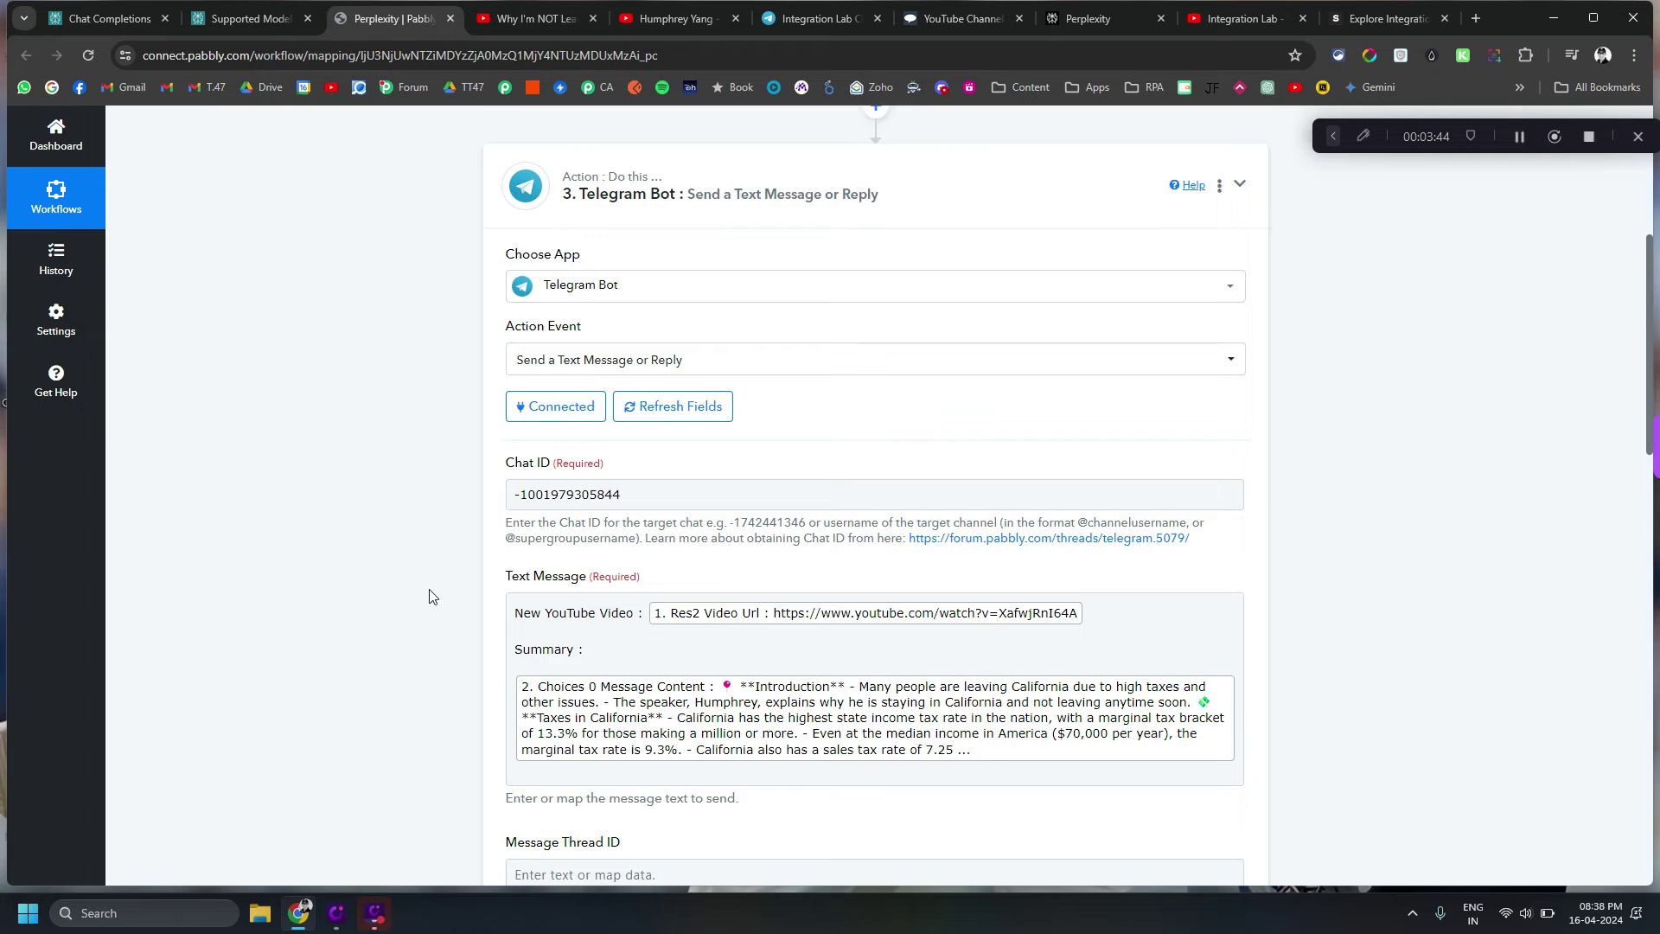
pyautogui.scroll(4, 447, 569)
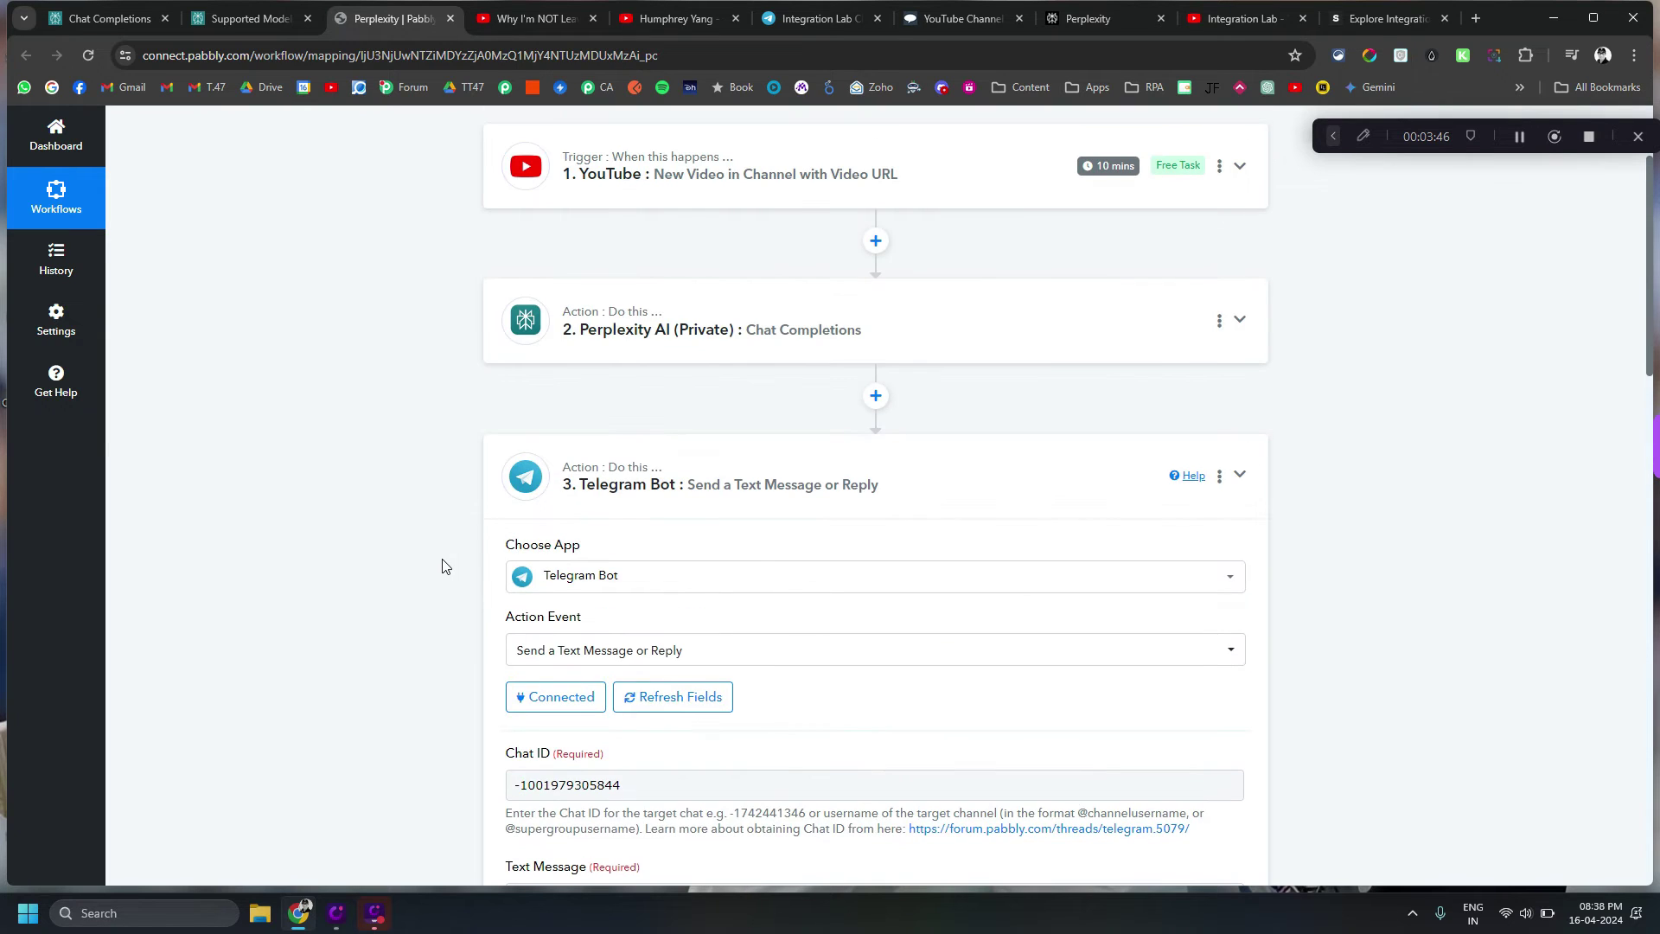
pyautogui.click(631, 344)
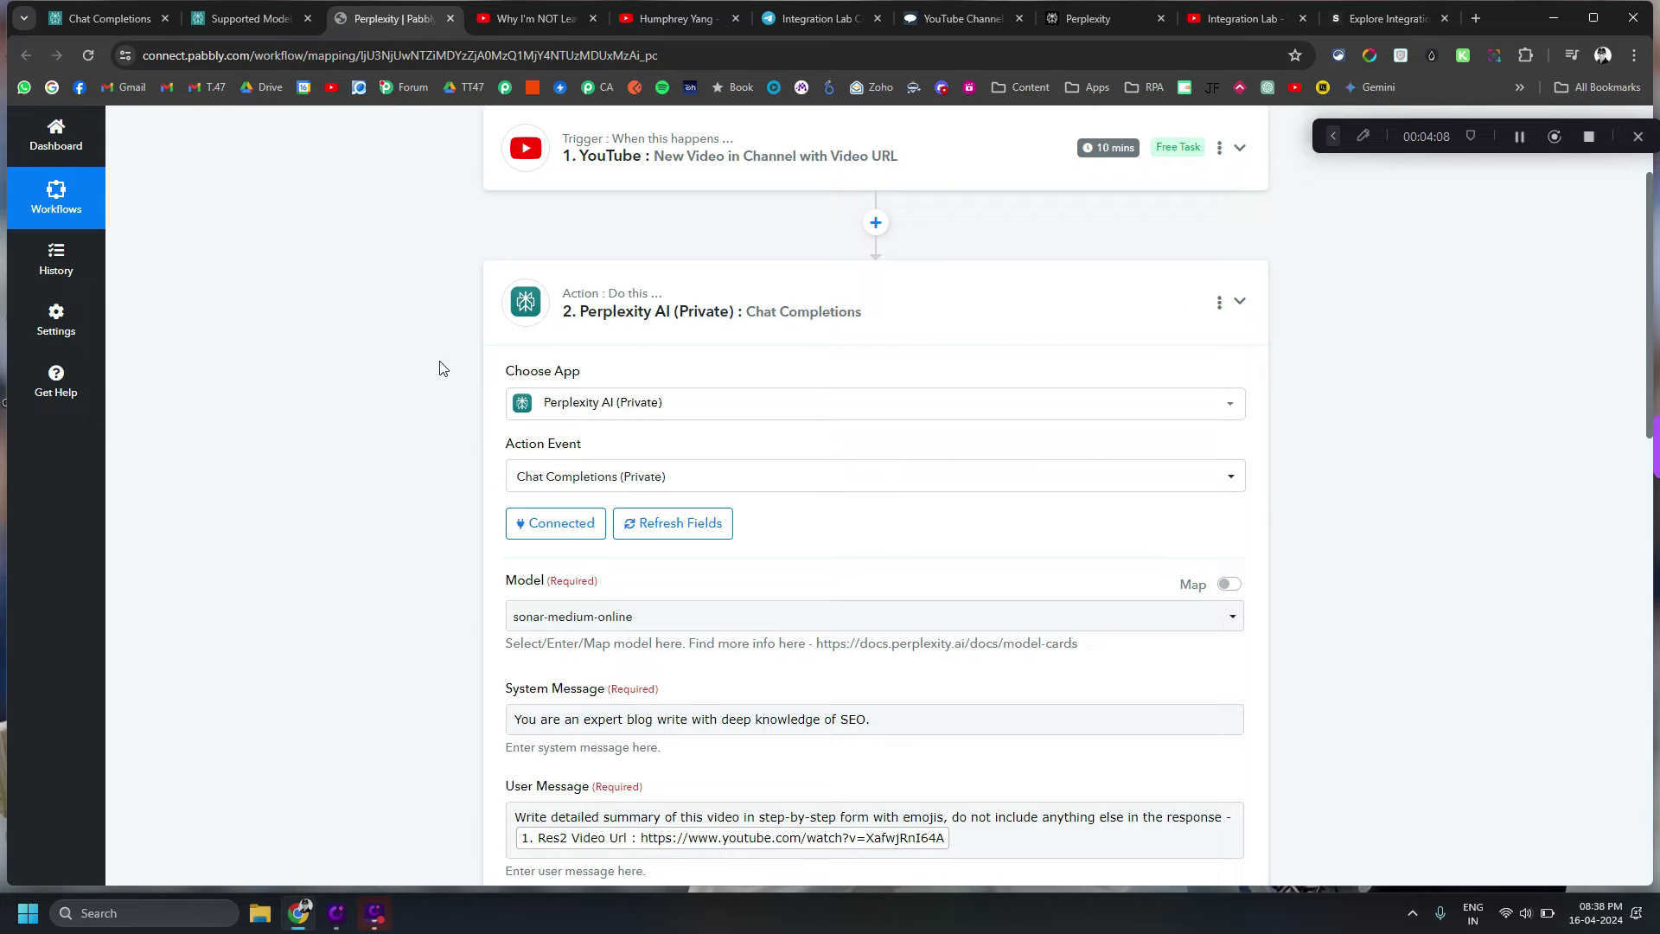
pyautogui.click(553, 525)
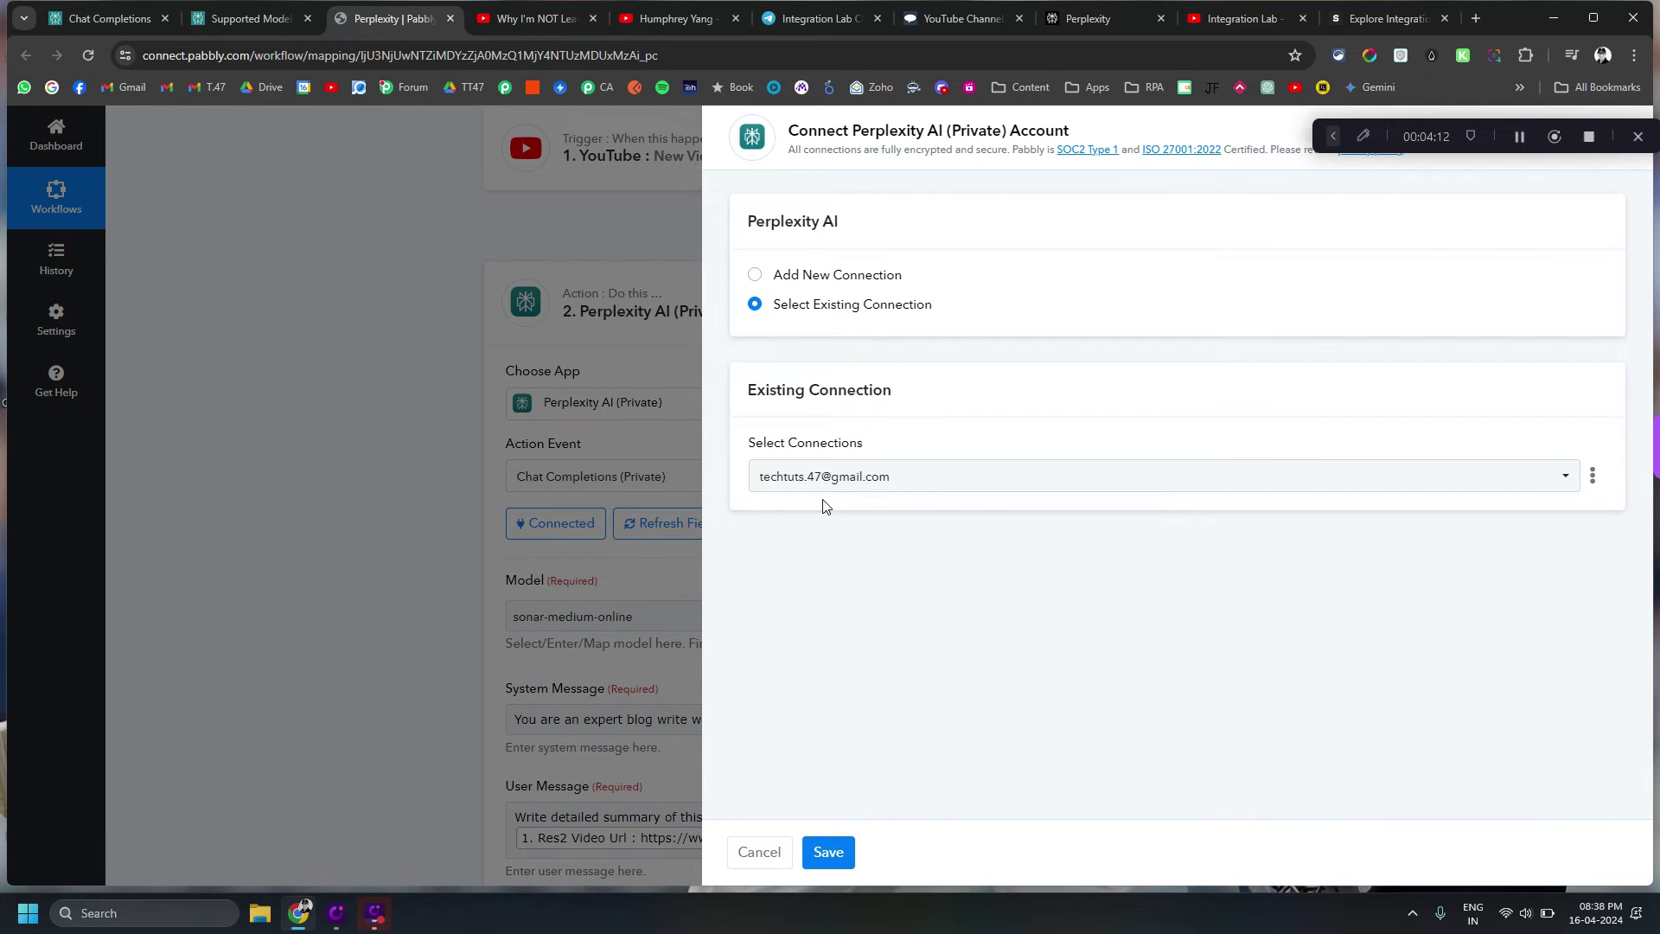
pyautogui.click(856, 281)
pyautogui.moveTo(894, 492); pyautogui.dragTo(1121, 491)
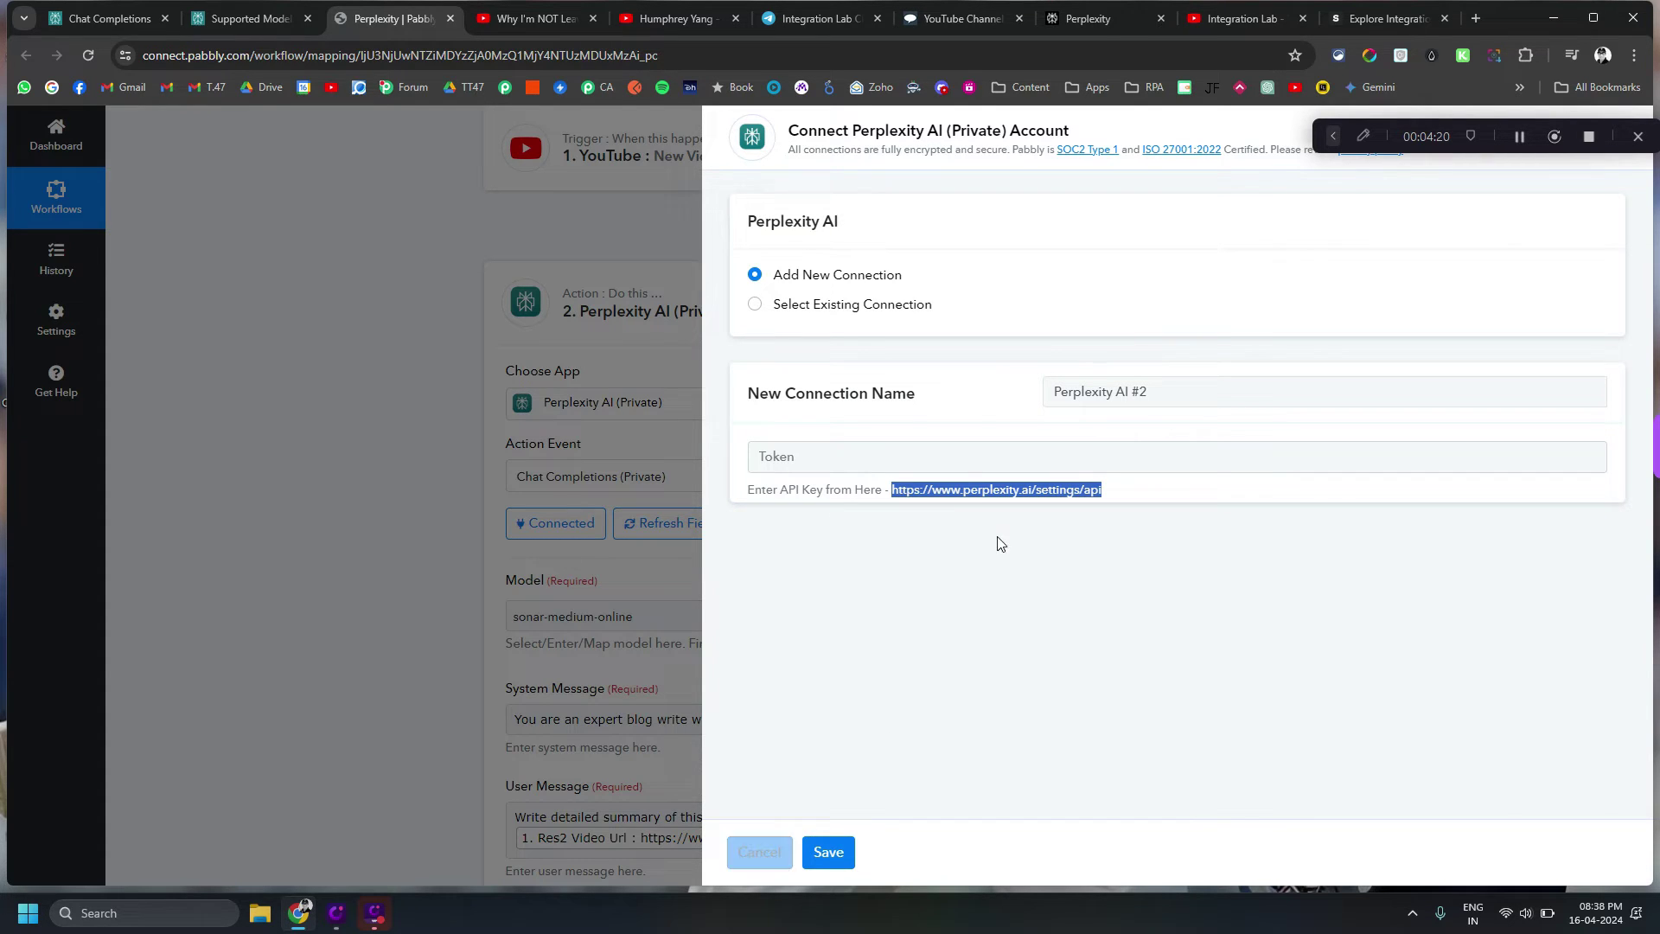
# - Paste a sample YouTube link into the prompt, send a test request, and review the returned summary
pyautogui.click(758, 851)
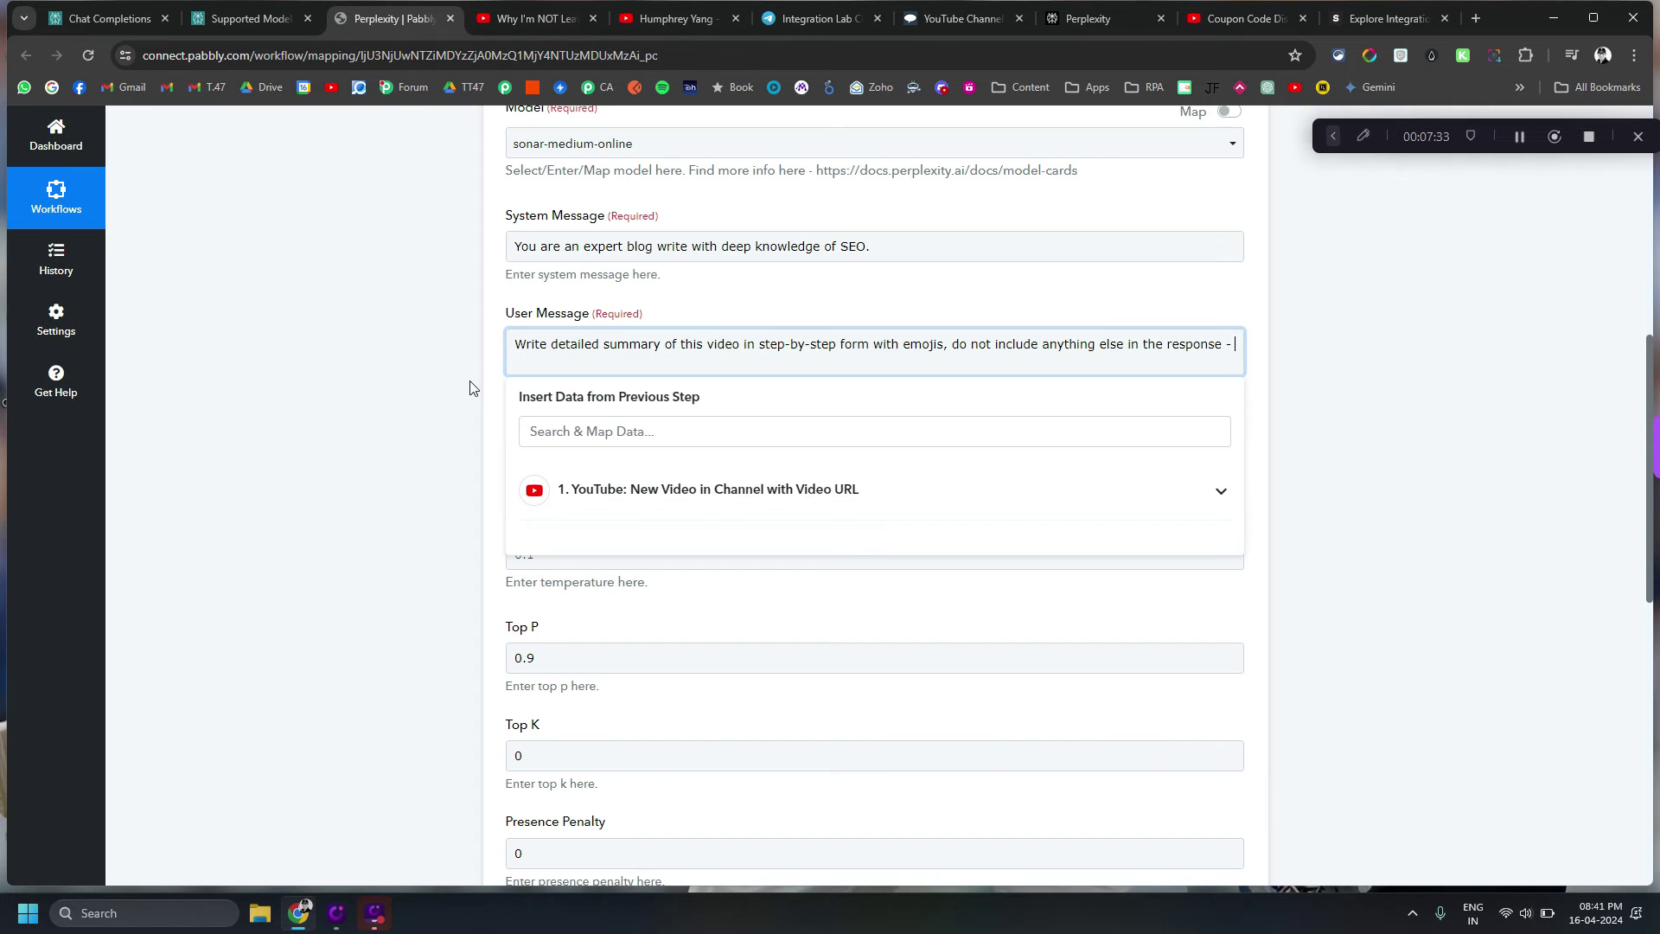
pyautogui.write('https://www.youtube.com/watch?v=nlq91cF5f24')
pyautogui.click(464, 392)
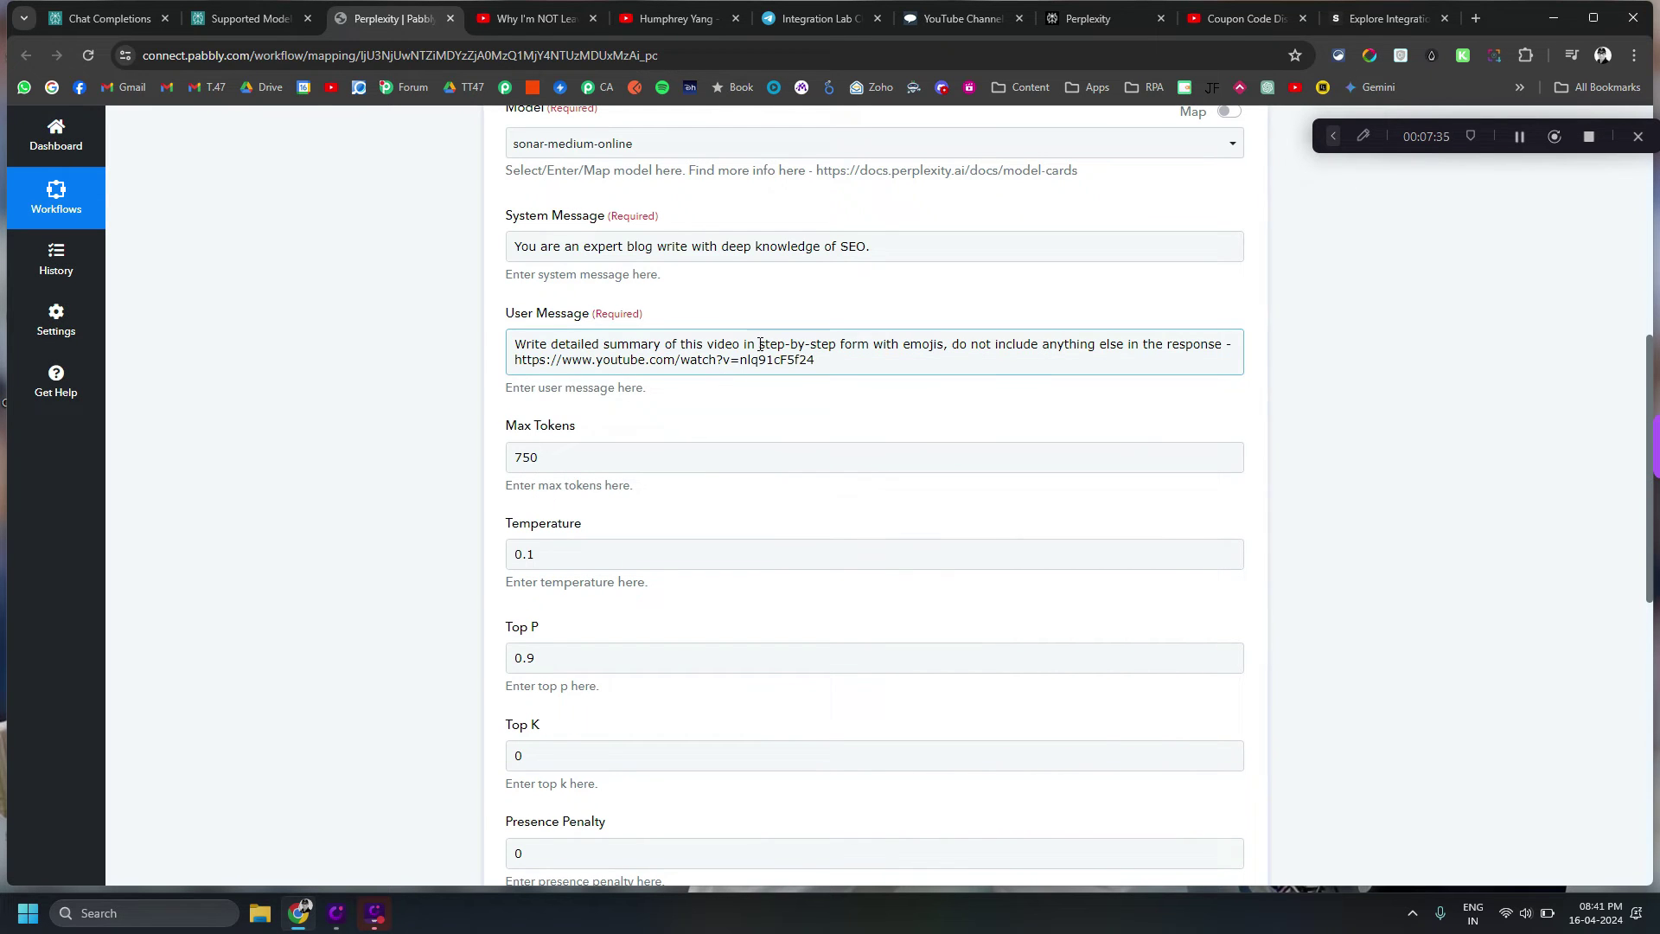
pyautogui.scroll(-6, 380, 397)
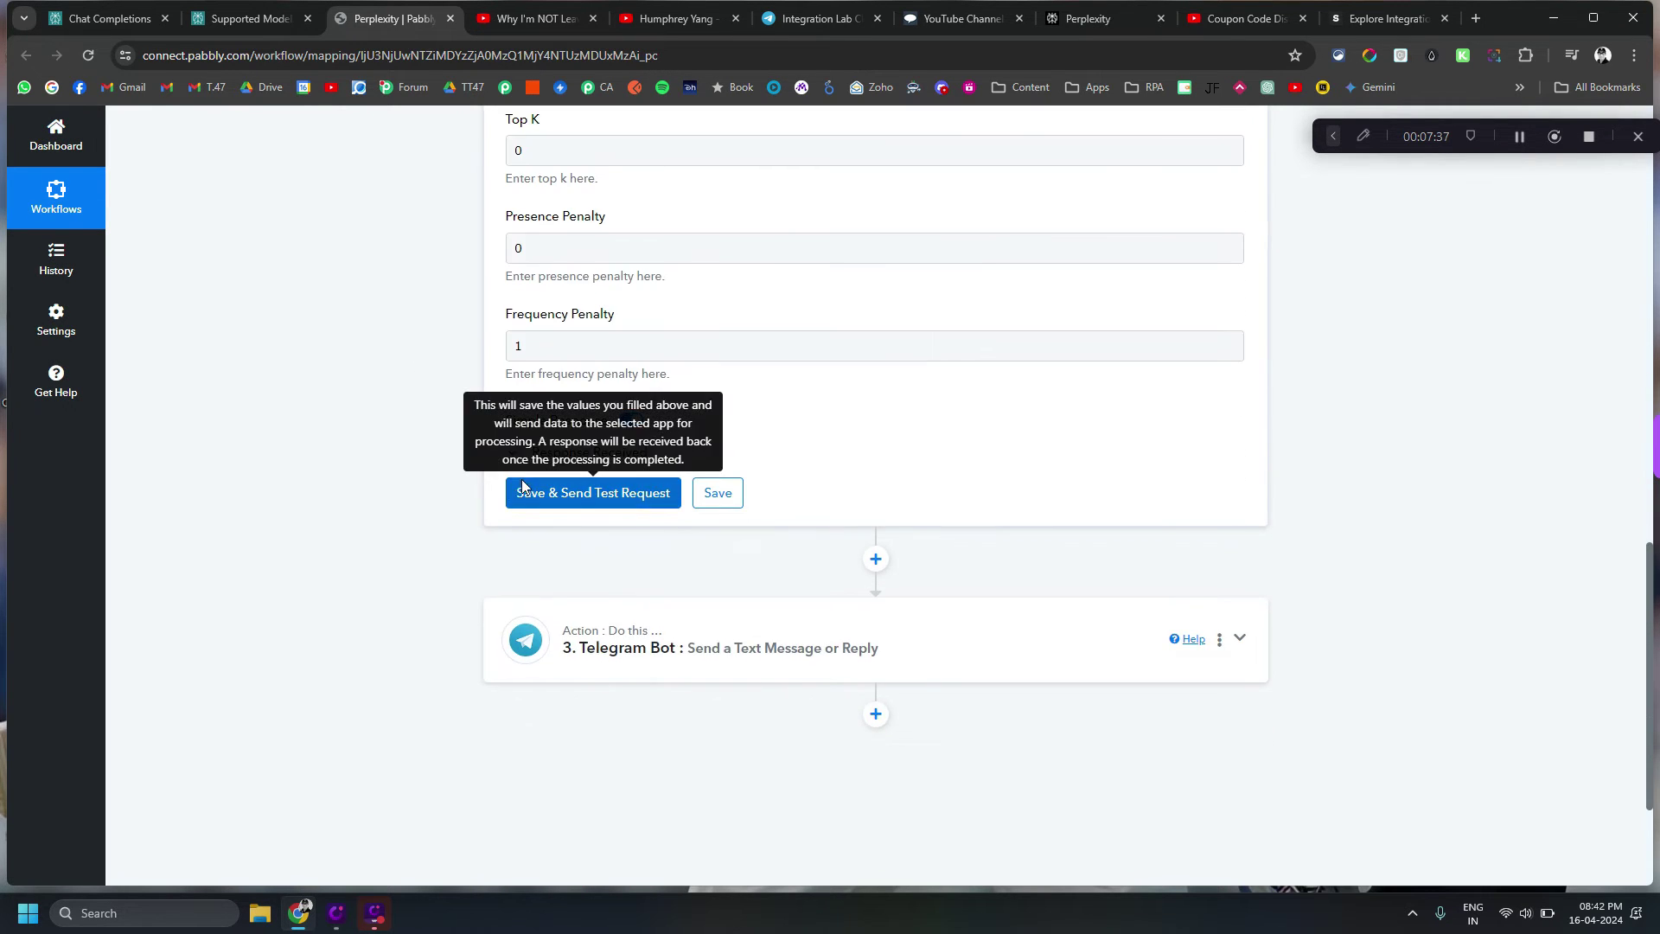
pyautogui.click(522, 484)
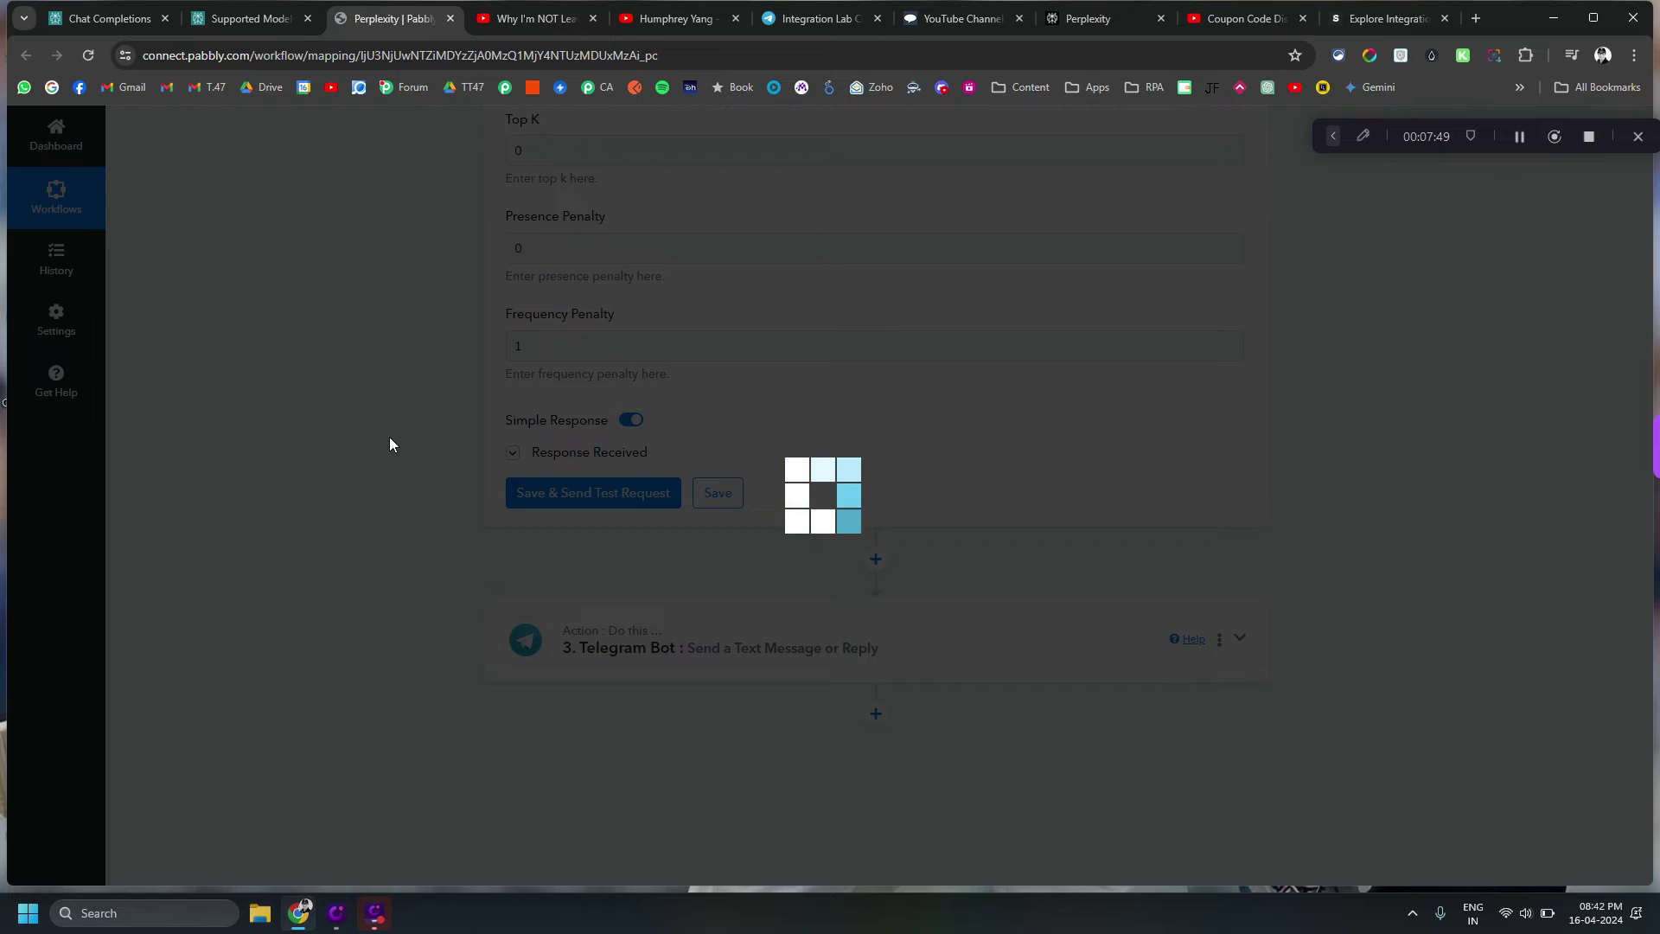
pyautogui.scroll(-4, 1081, 407)
pyautogui.scroll(-3, 1081, 413)
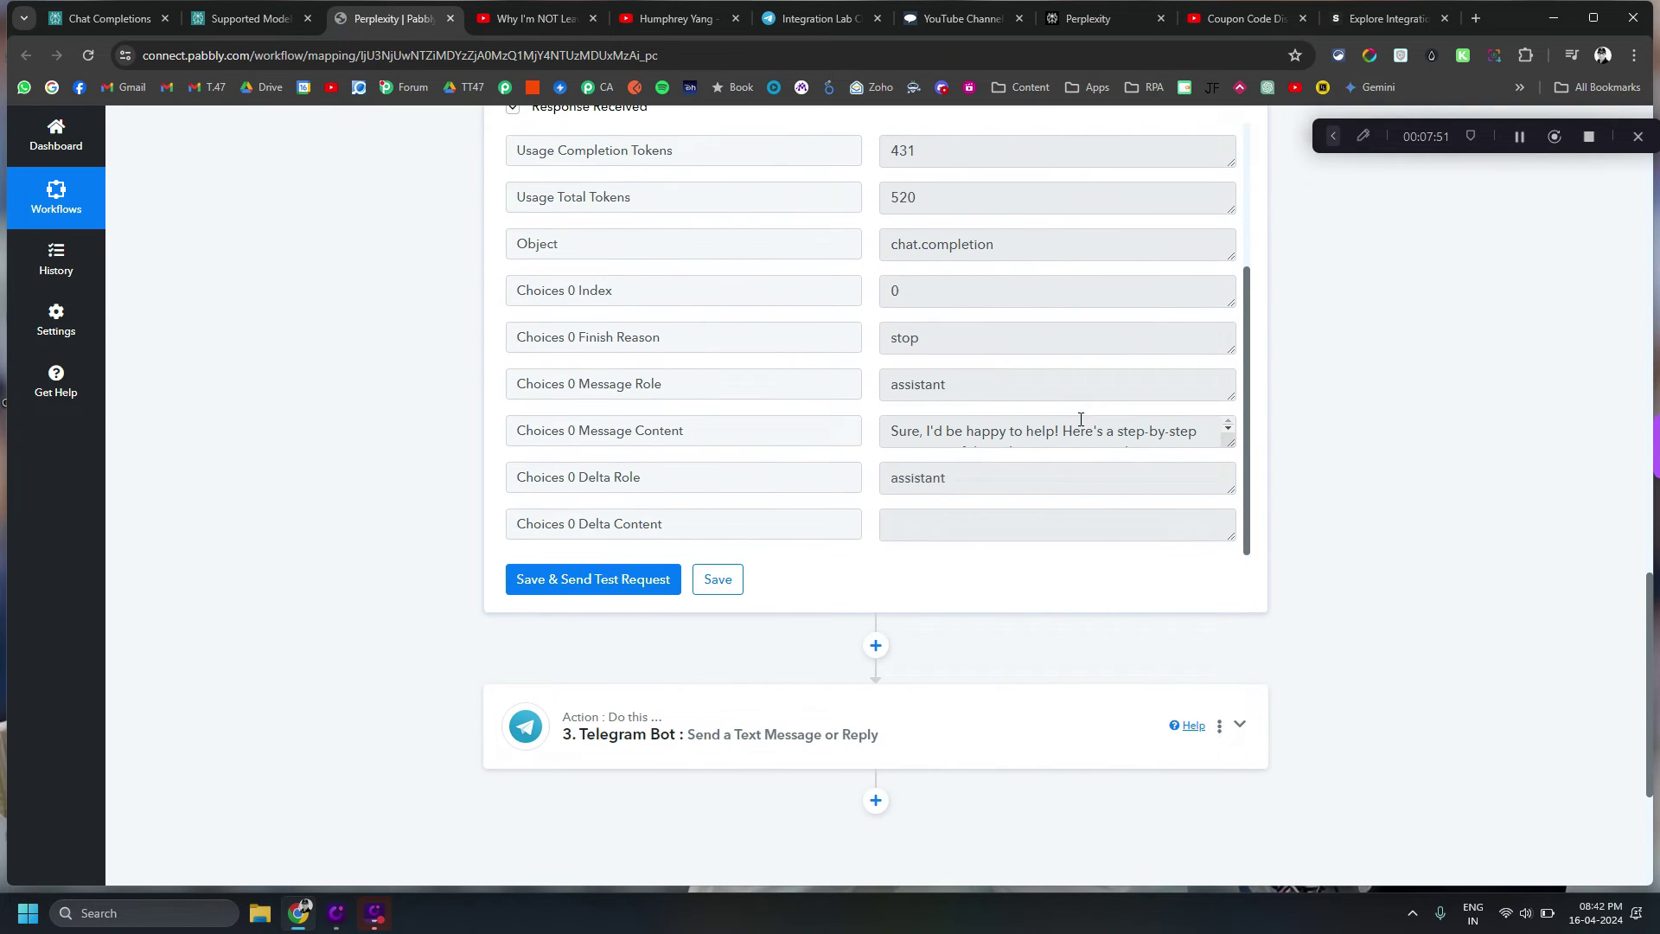
pyautogui.moveTo(1228, 442); pyautogui.dragTo(1228, 553)
# - Expand the Telegram Bot step and start editing its Text Message field
pyautogui.scroll(-6, 1092, 470)
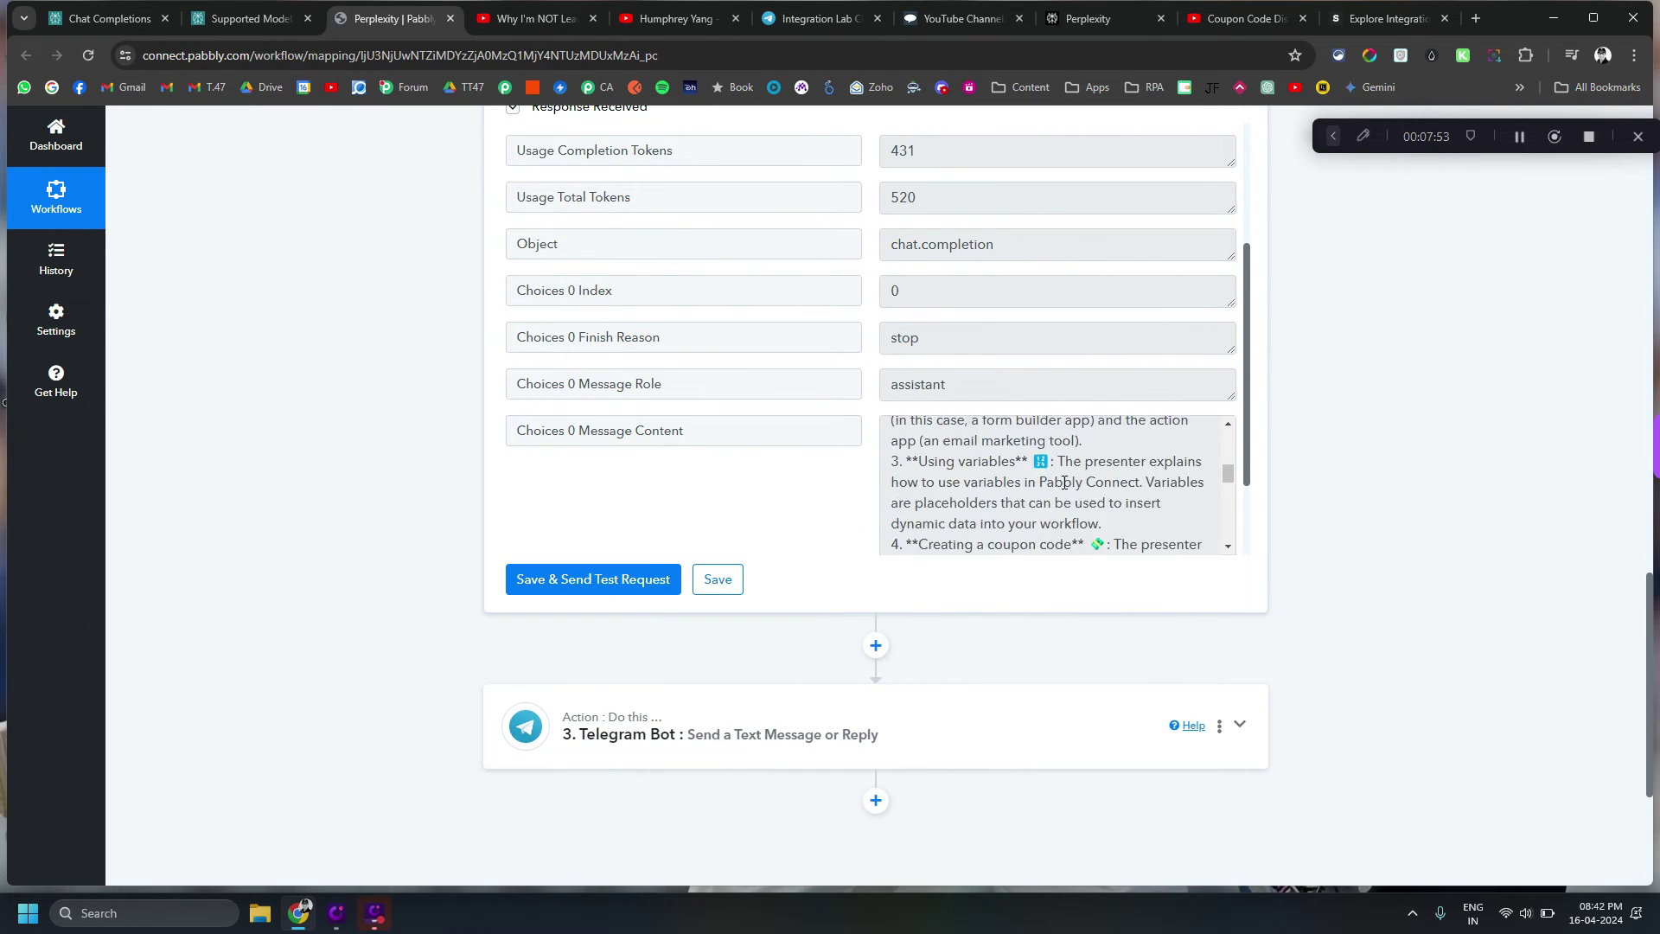
pyautogui.scroll(-4, 414, 459)
pyautogui.click(525, 422)
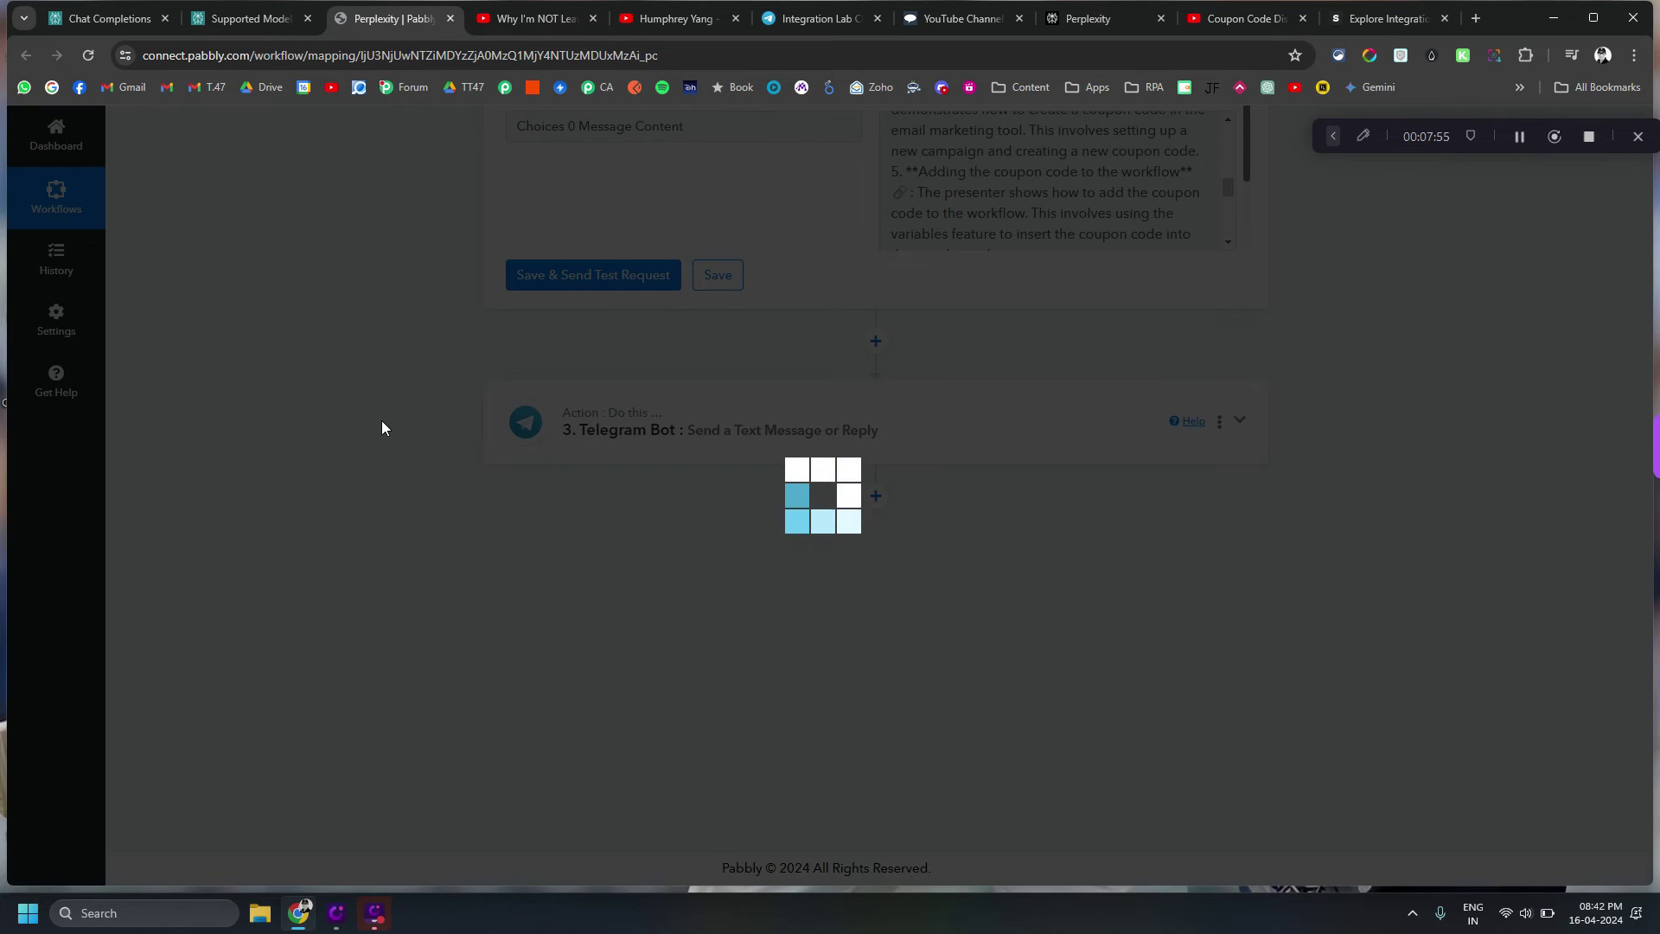
pyautogui.scroll(-4, 407, 432)
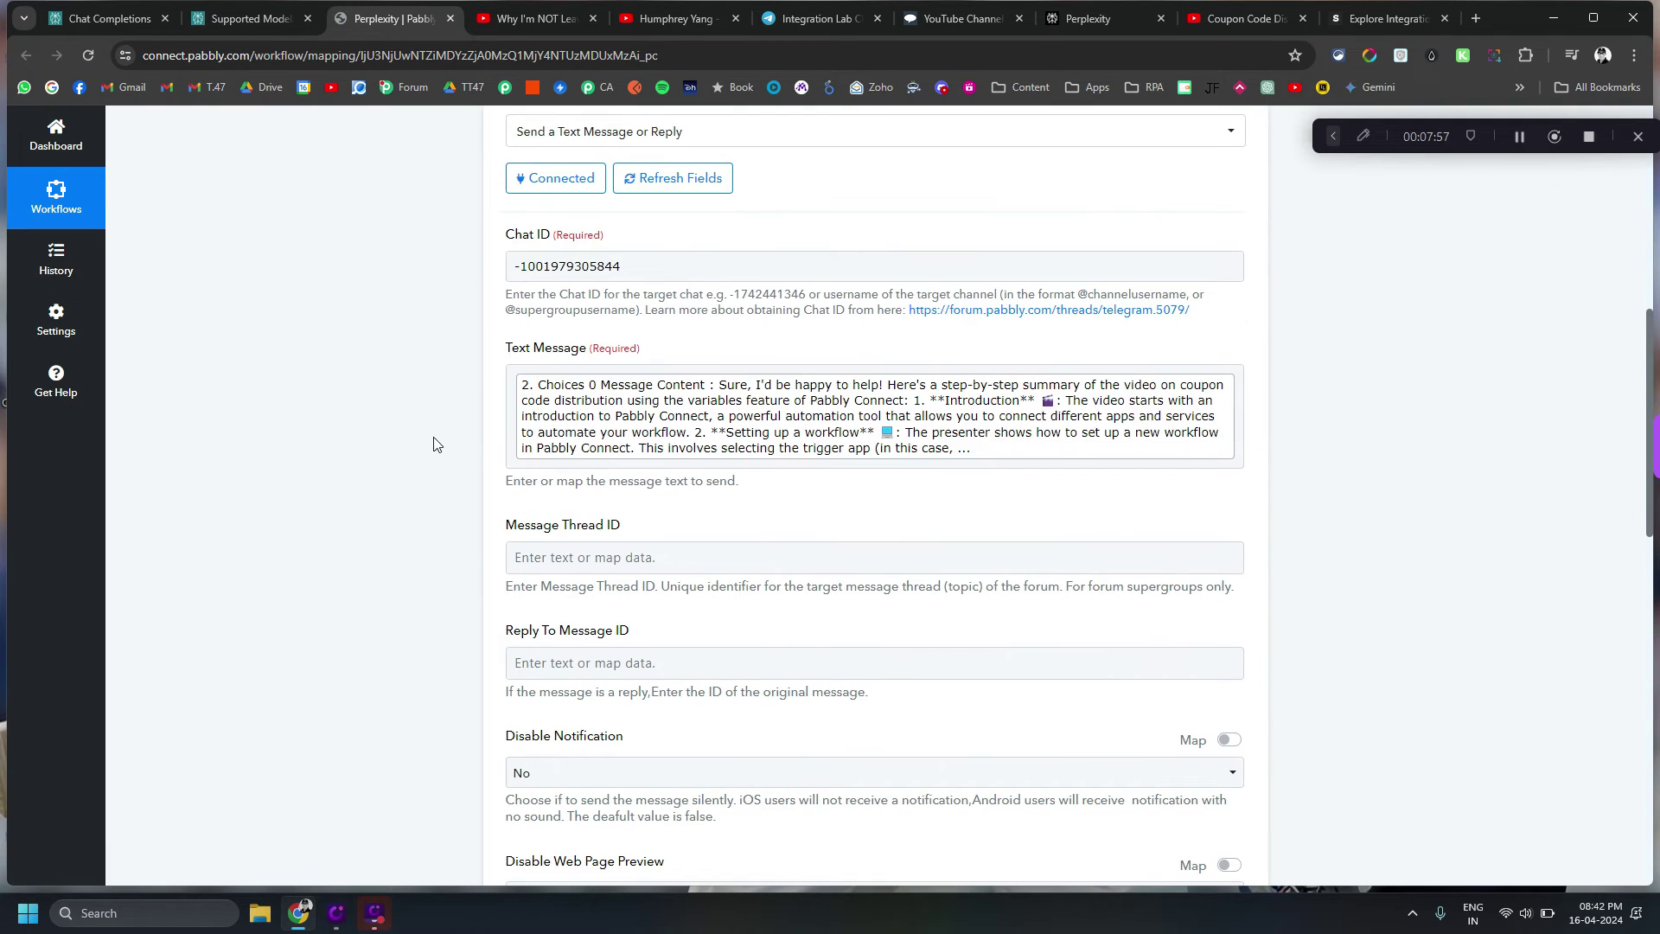
pyautogui.click(516, 433)
# - Replace the Telegram message text with Perplexity's Choices 0 Message Content output
pyautogui.hotkey('ctrl', 'a')
pyautogui.press('BackSpace')
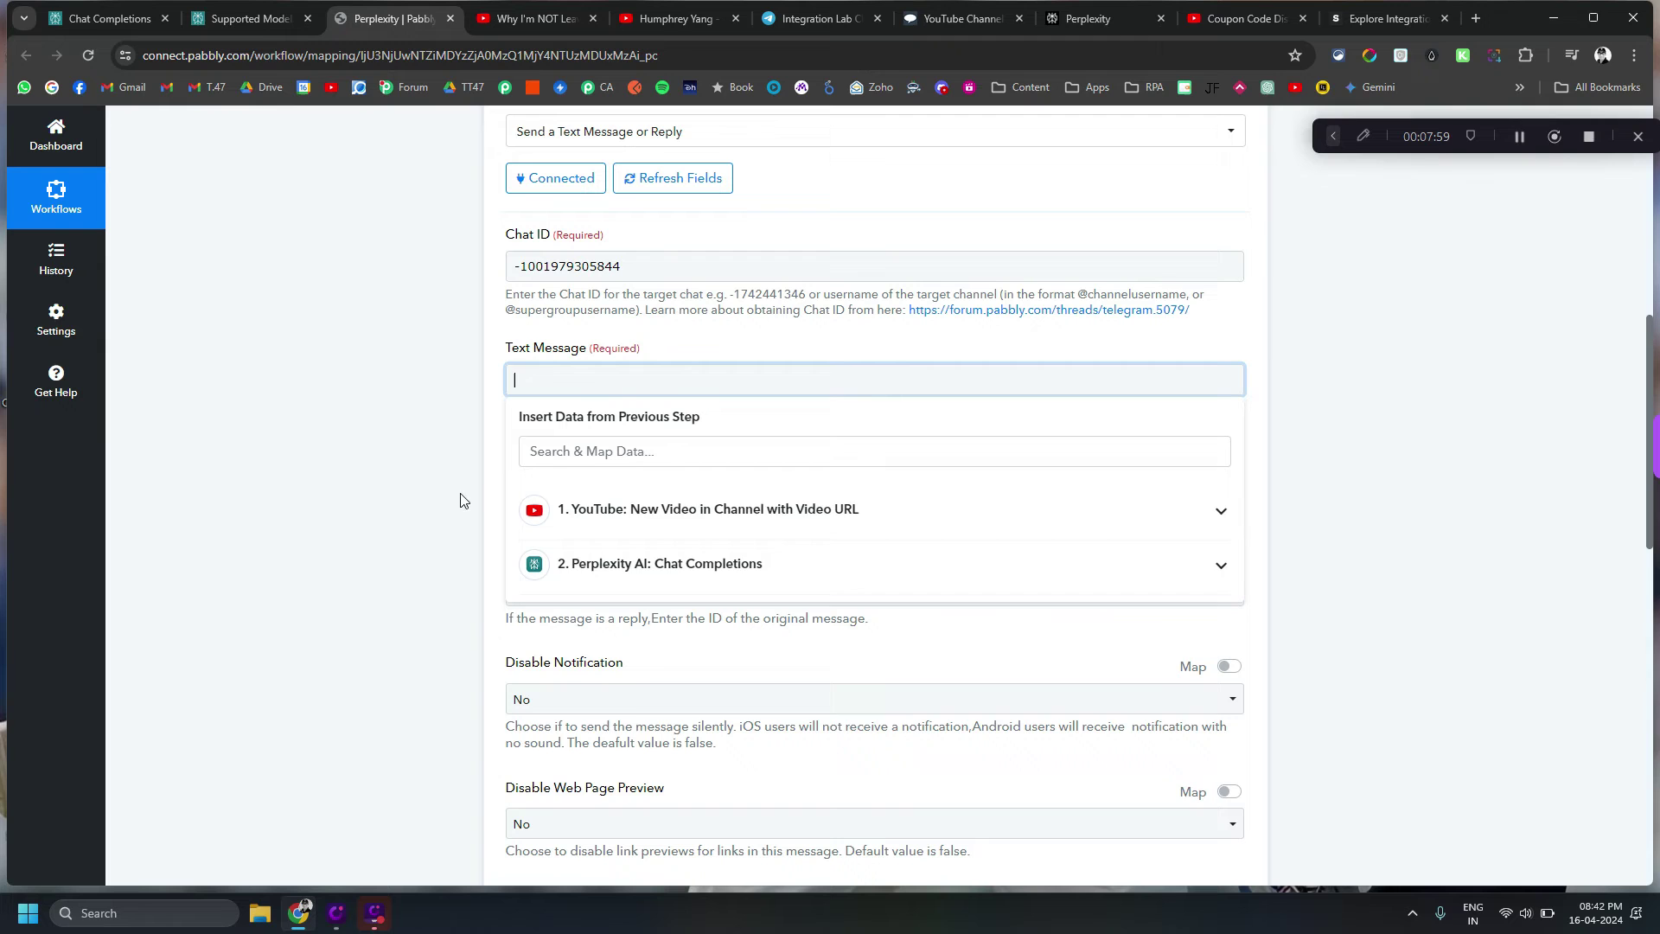
pyautogui.click(593, 557)
pyautogui.scroll(-5, 611, 563)
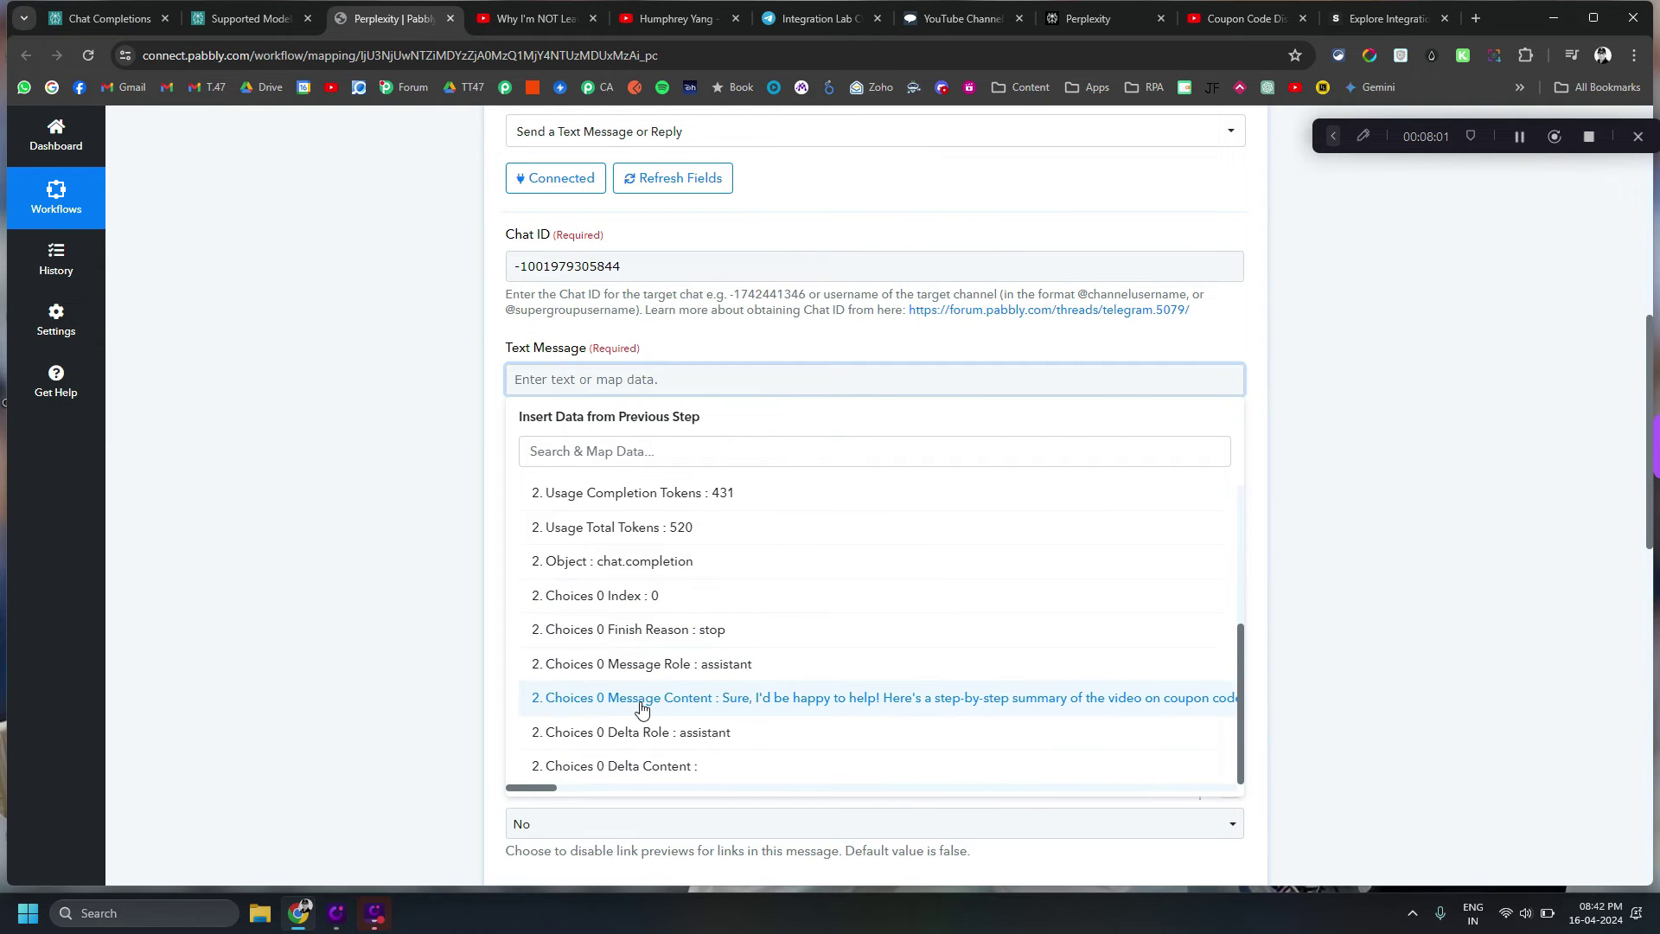
pyautogui.click(533, 697)
pyautogui.scroll(-10, 352, 552)
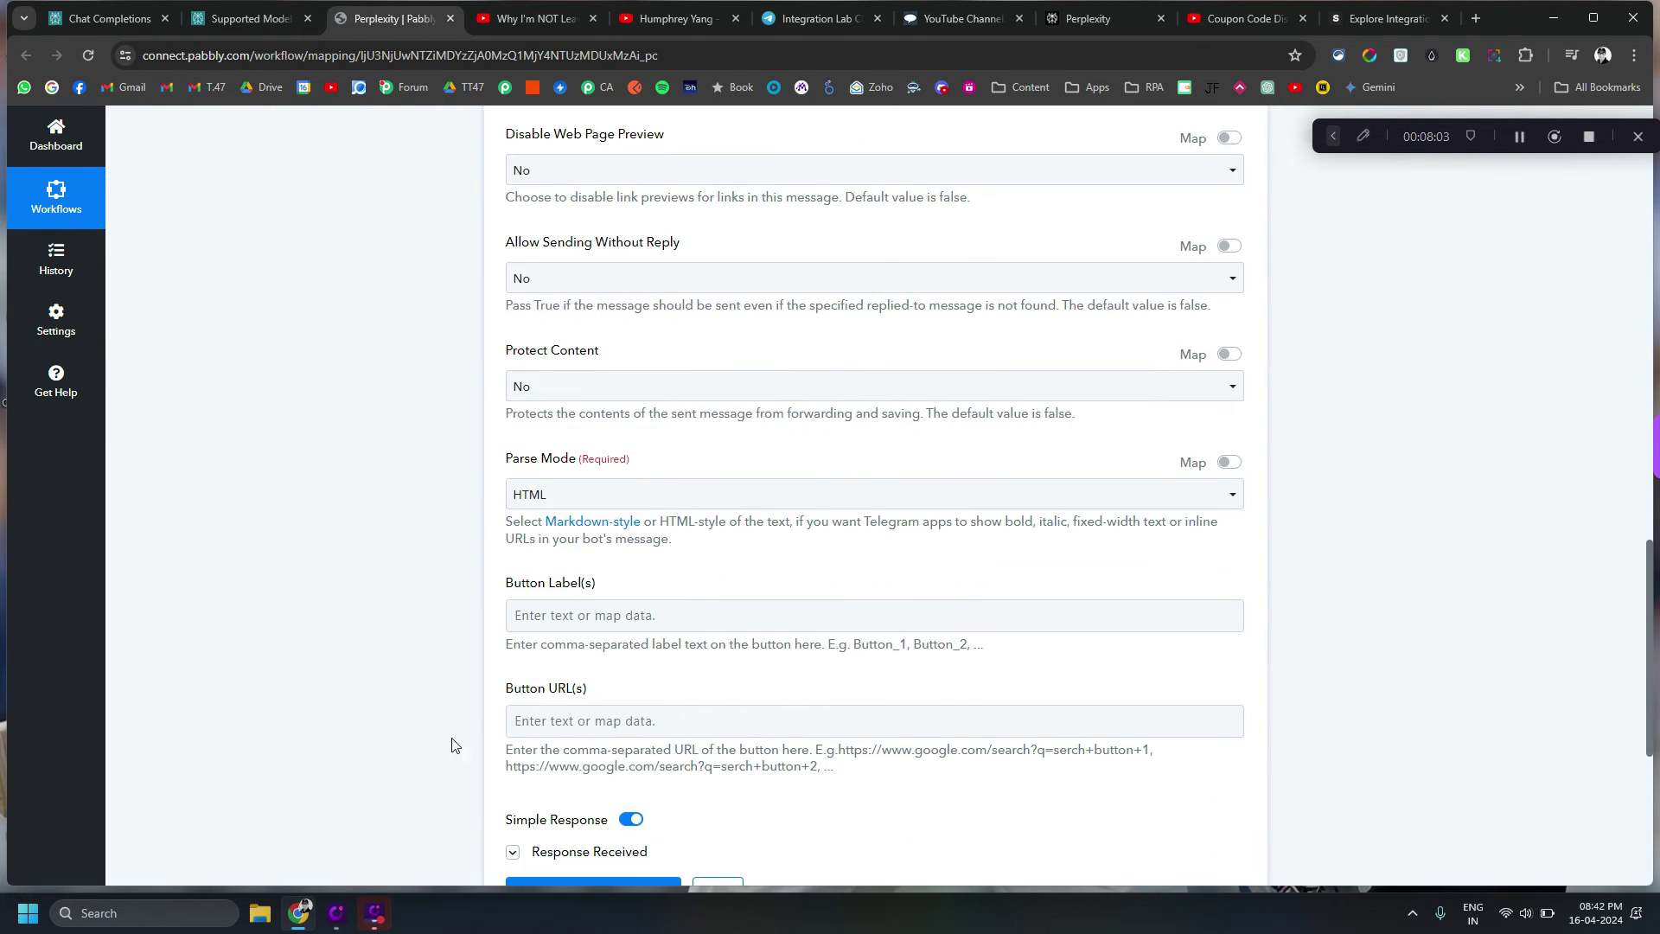
pyautogui.scroll(-2, 457, 745)
# - Send a test message and check the summary posted in Integration Lab Channel
pyautogui.click(558, 726)
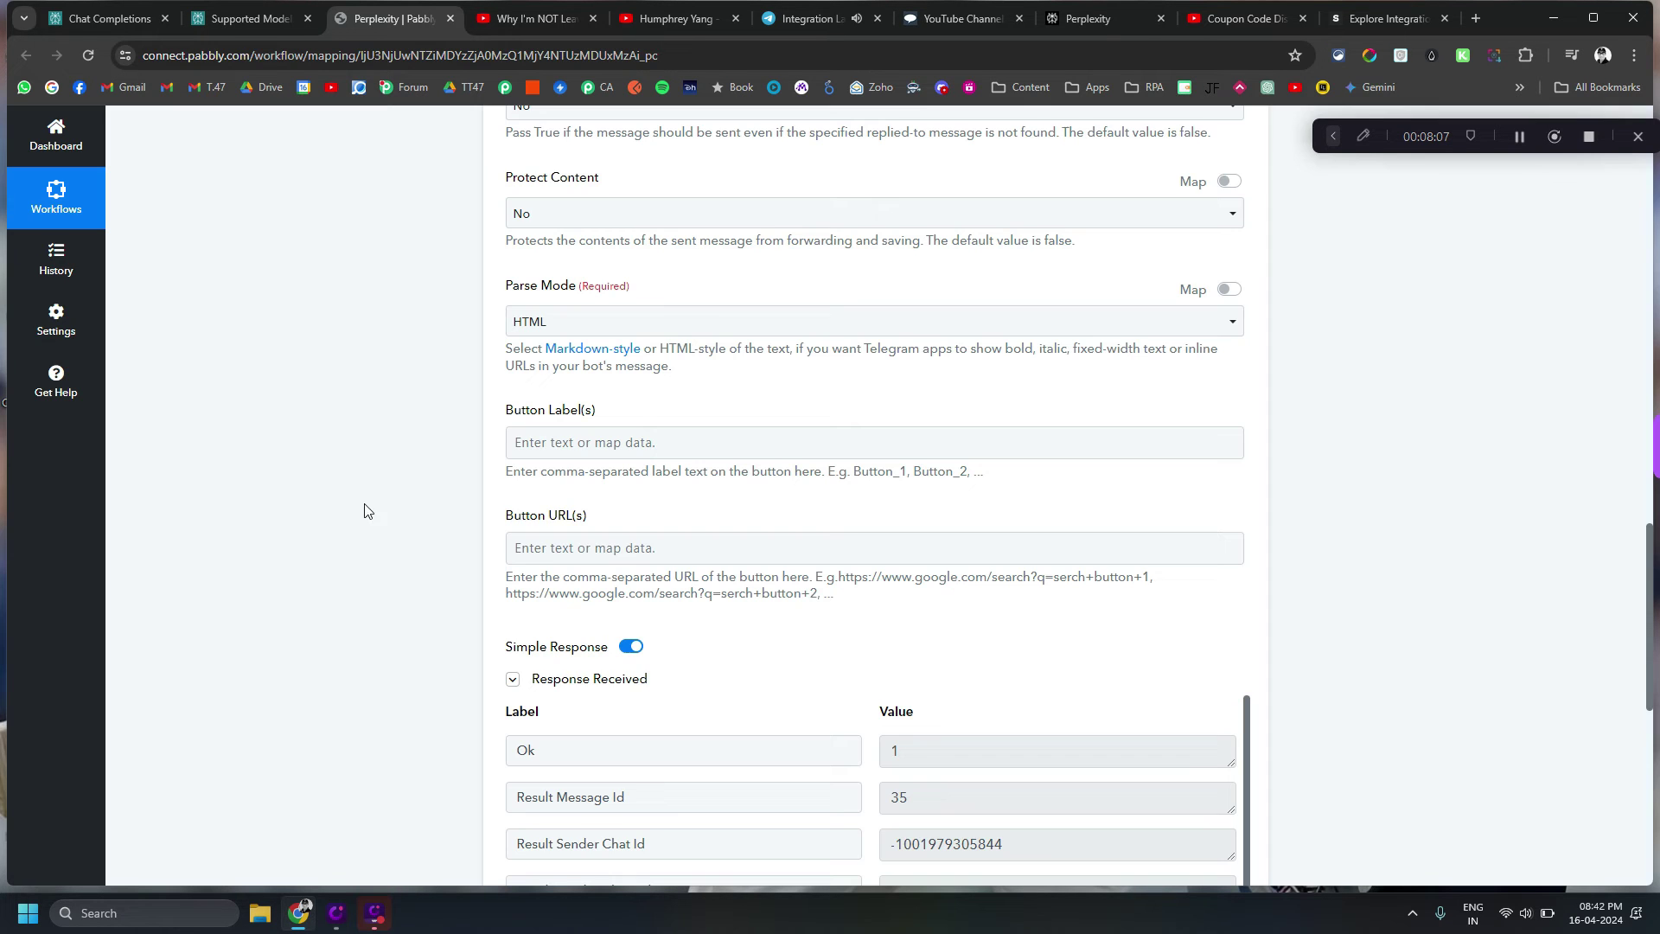
pyautogui.click(811, 19)
pyautogui.scroll(-1, 769, 436)
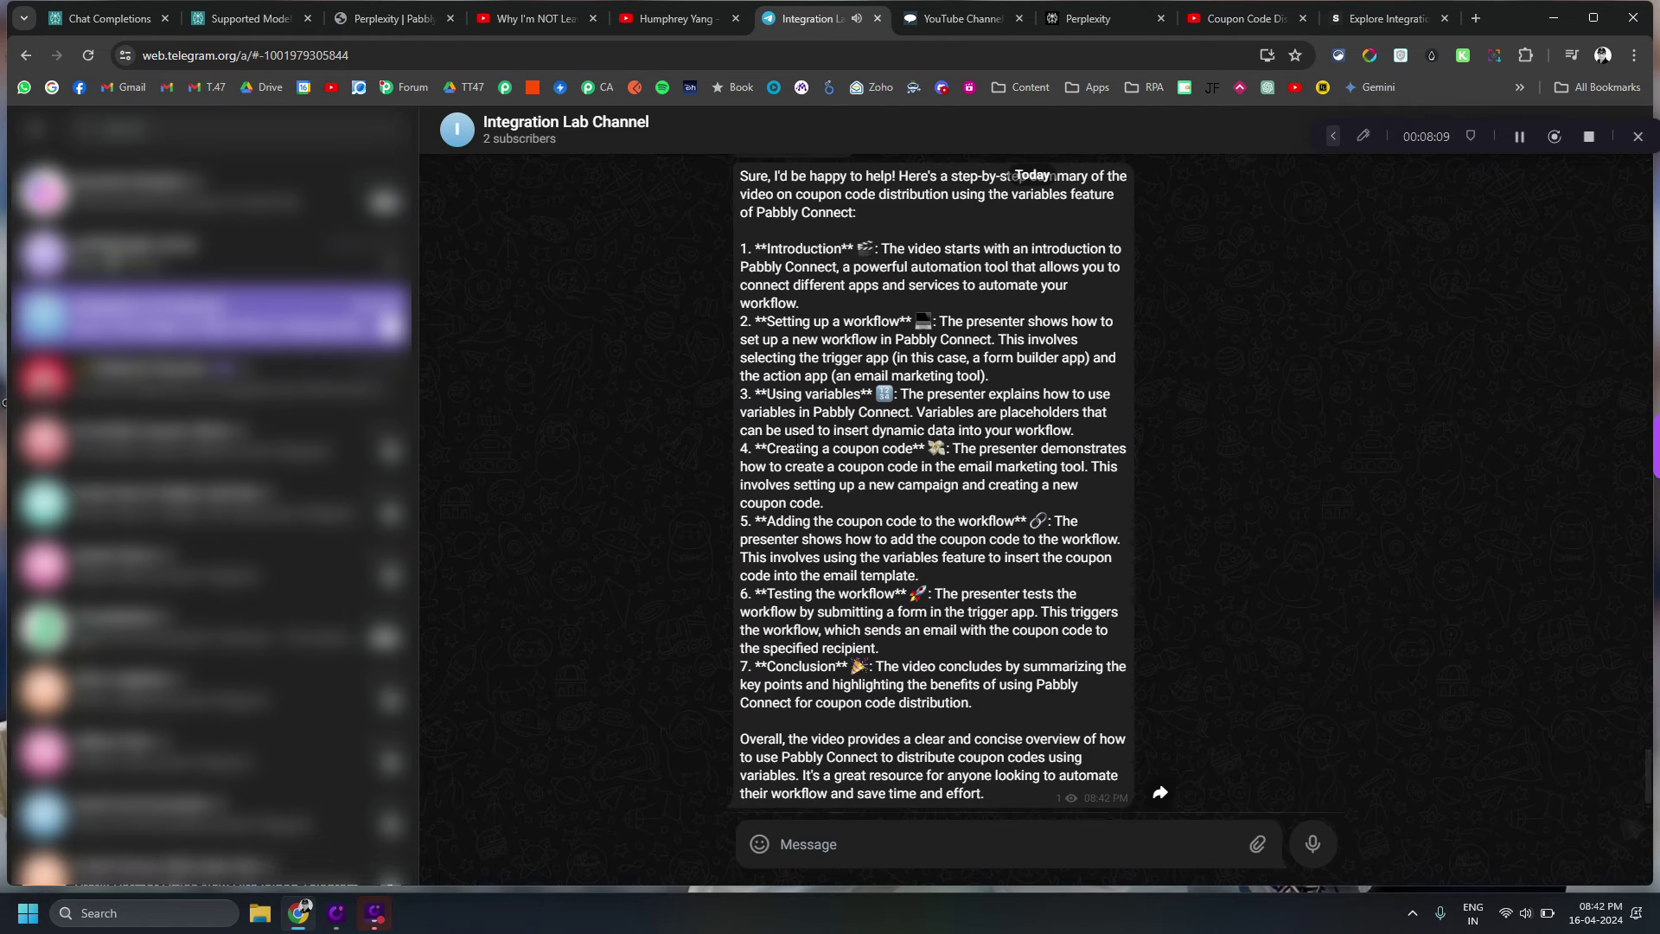
pyautogui.scroll(6, 849, 466)
pyautogui.scroll(-5, 804, 415)
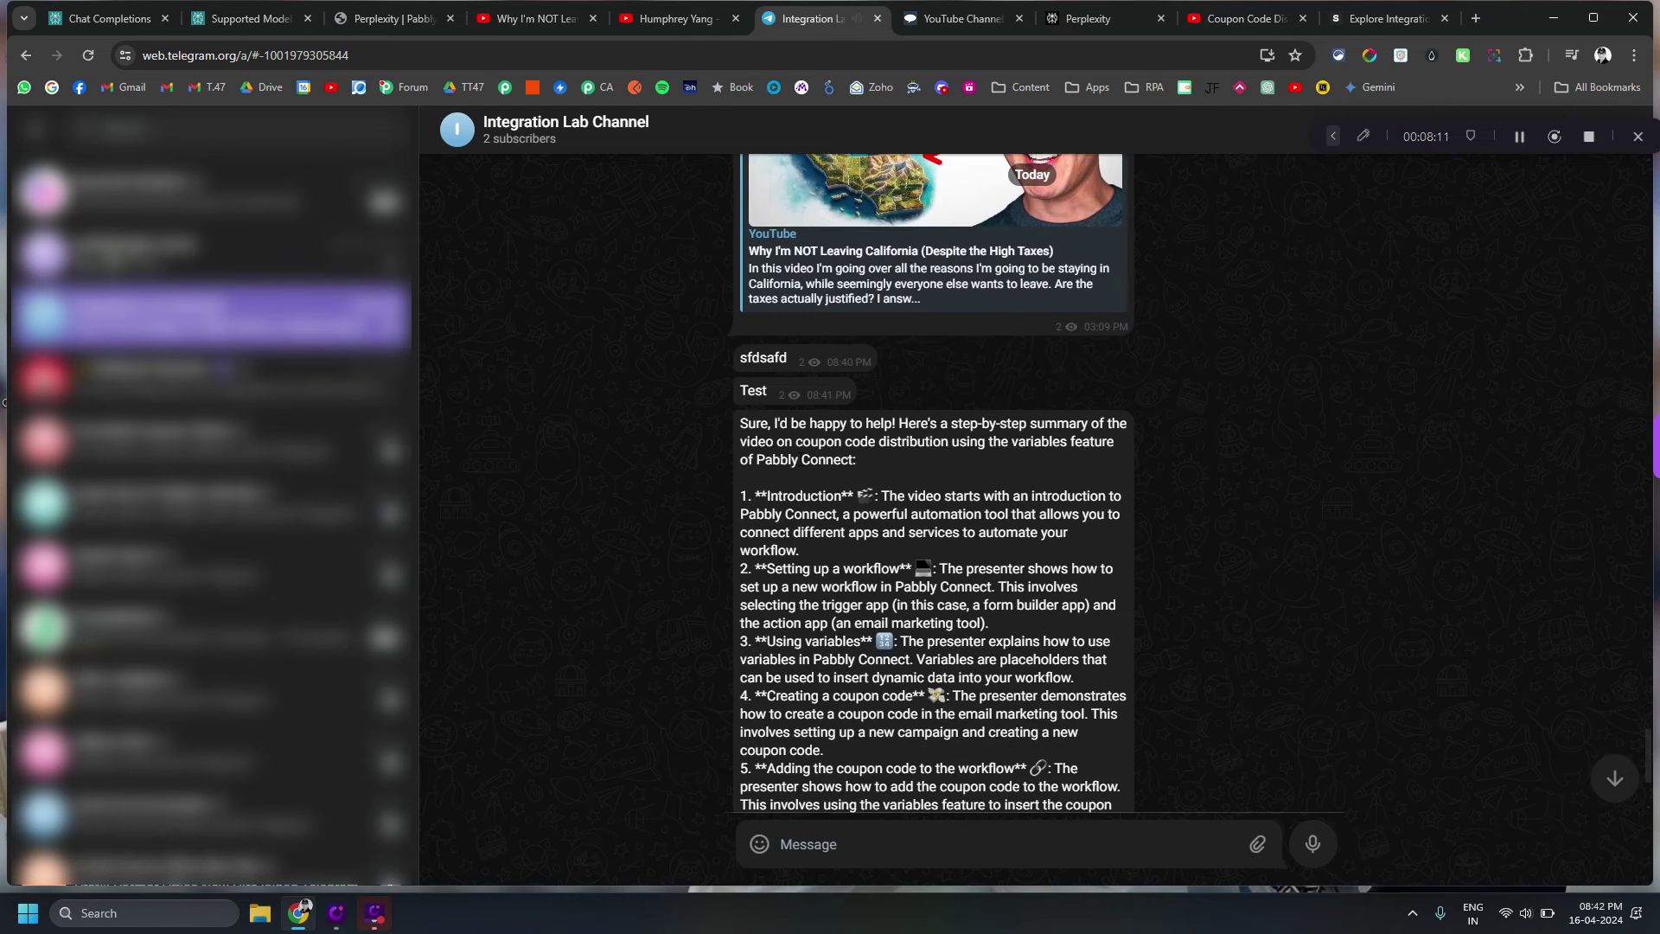
pyautogui.scroll(-1, 812, 377)
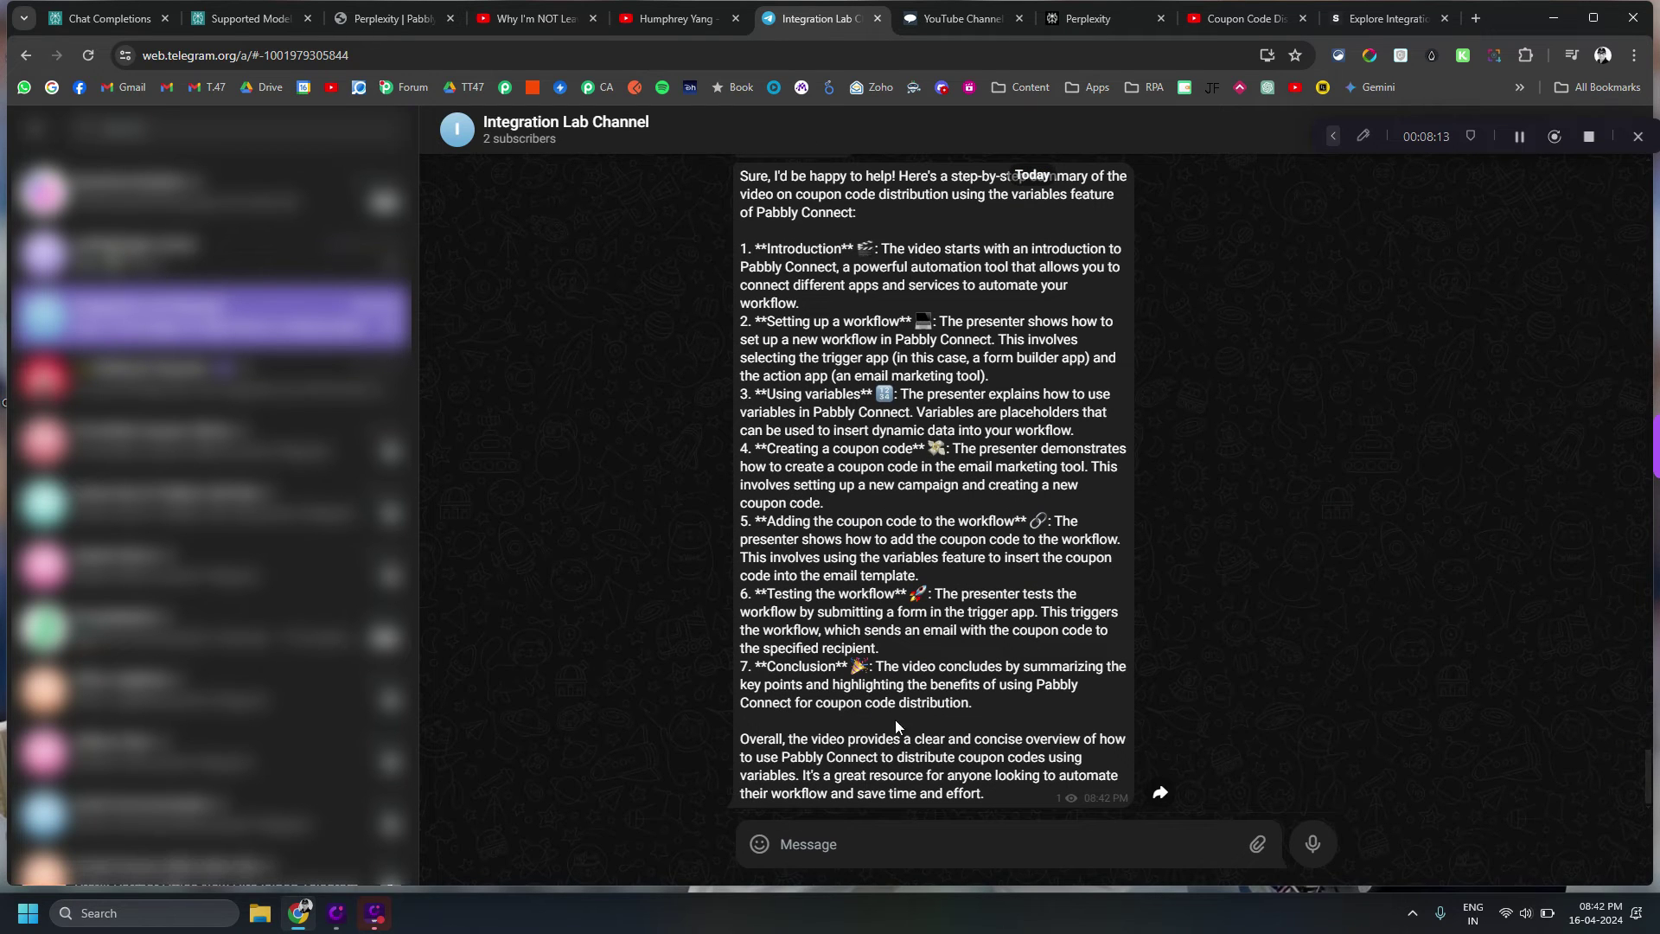
# - In the Telegram message, type 'Video Link -' and map the new video's URL after it
pyautogui.click(380, 19)
pyautogui.scroll(8, 433, 389)
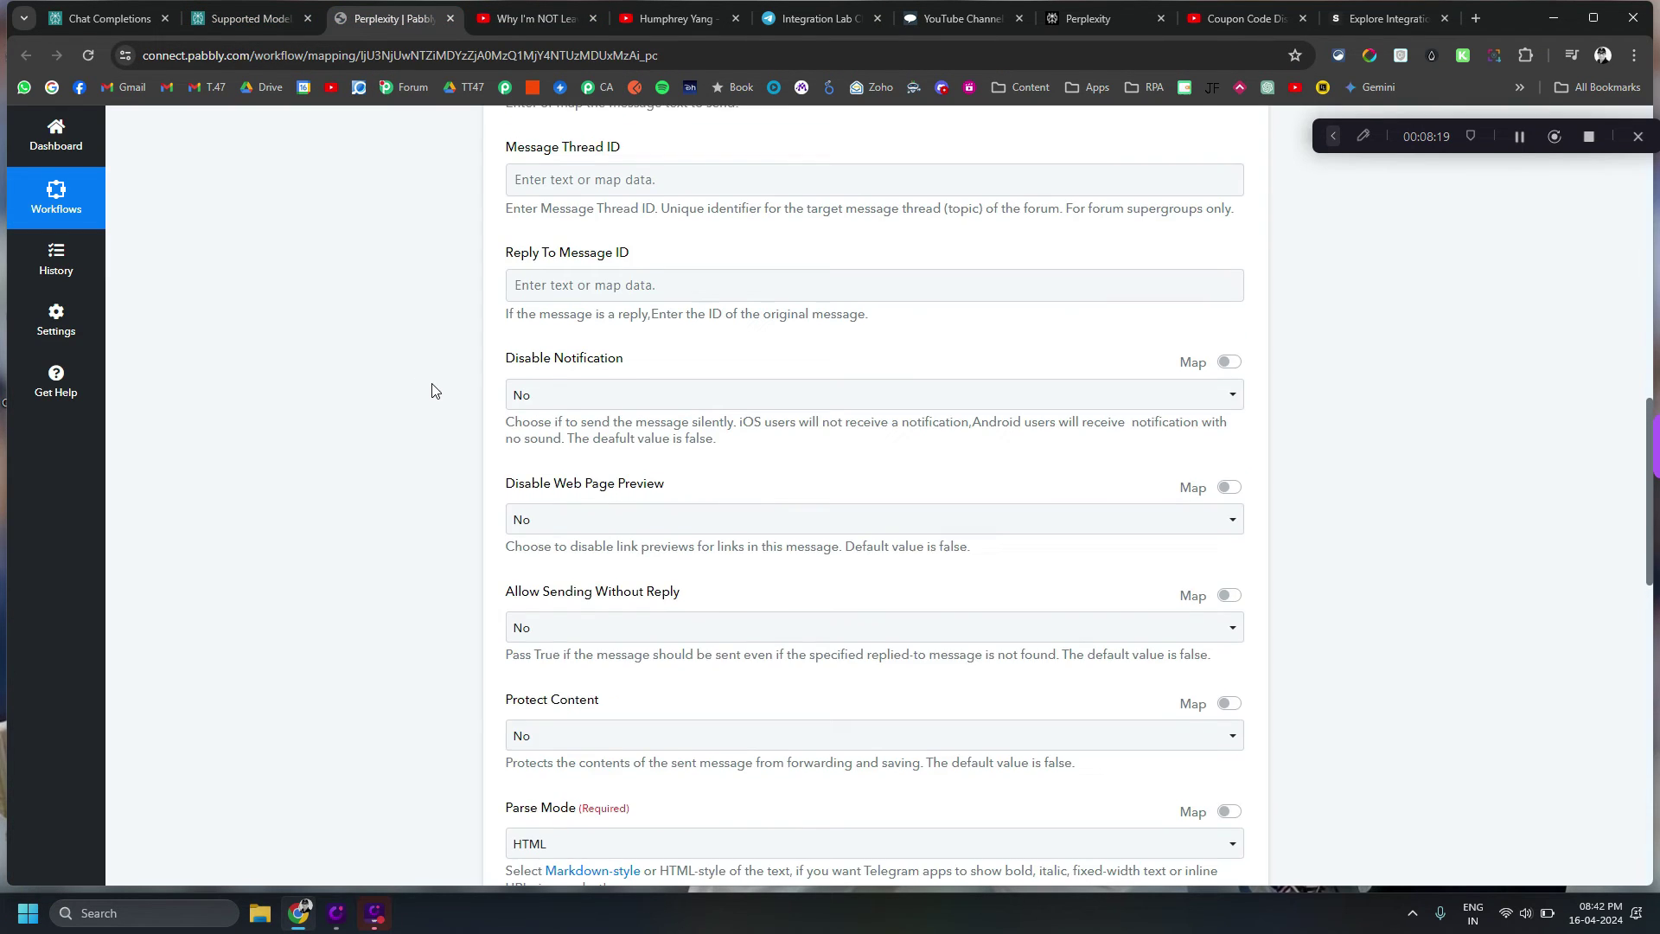
pyautogui.scroll(4, 519, 389)
pyautogui.scroll(-3, 518, 389)
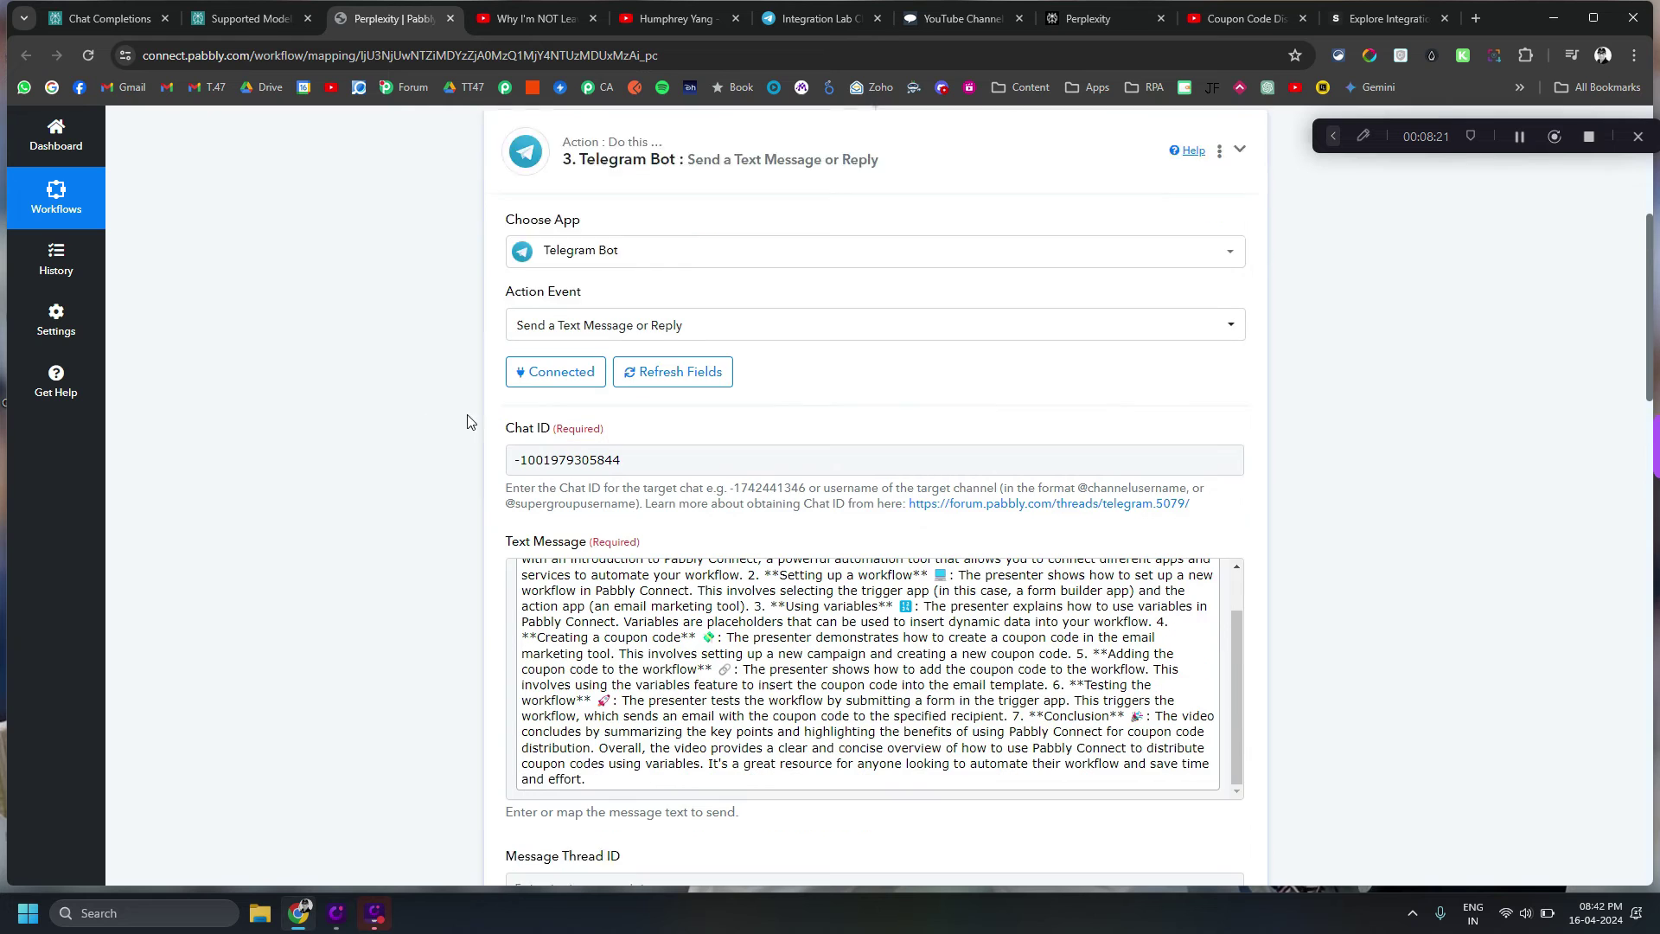
pyautogui.scroll(1, 516, 386)
pyautogui.click(516, 386)
pyautogui.scroll(-1, 515, 386)
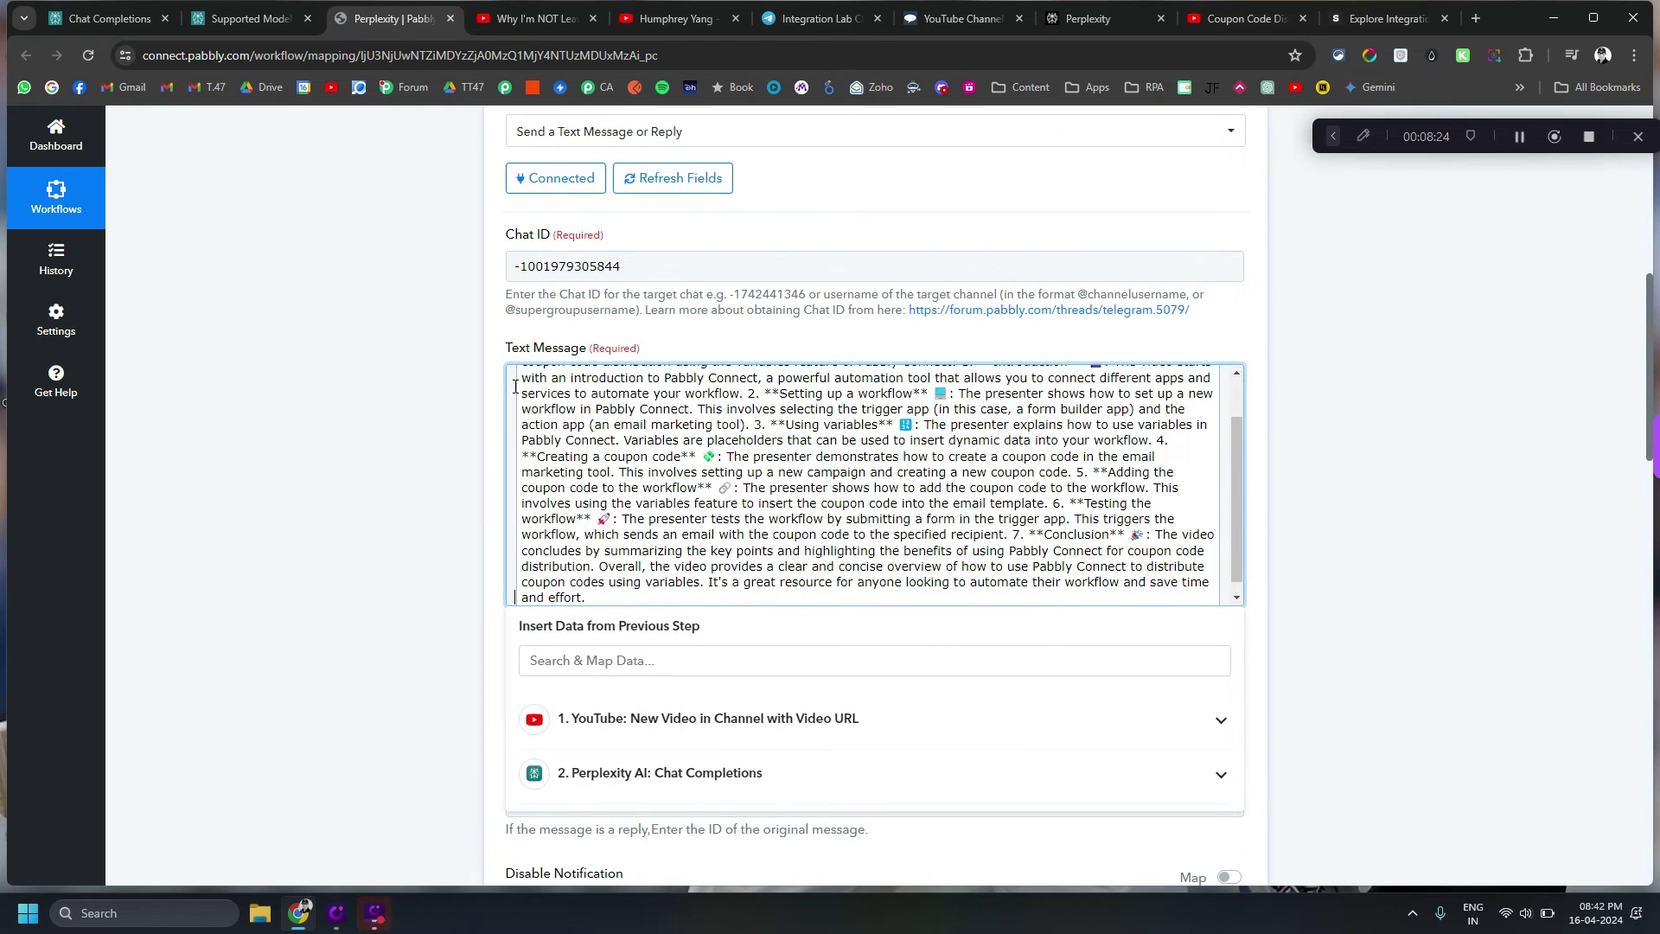
pyautogui.scroll(1, 516, 387)
pyautogui.write('V')
pyautogui.press('capslock')
pyautogui.write('ideo')
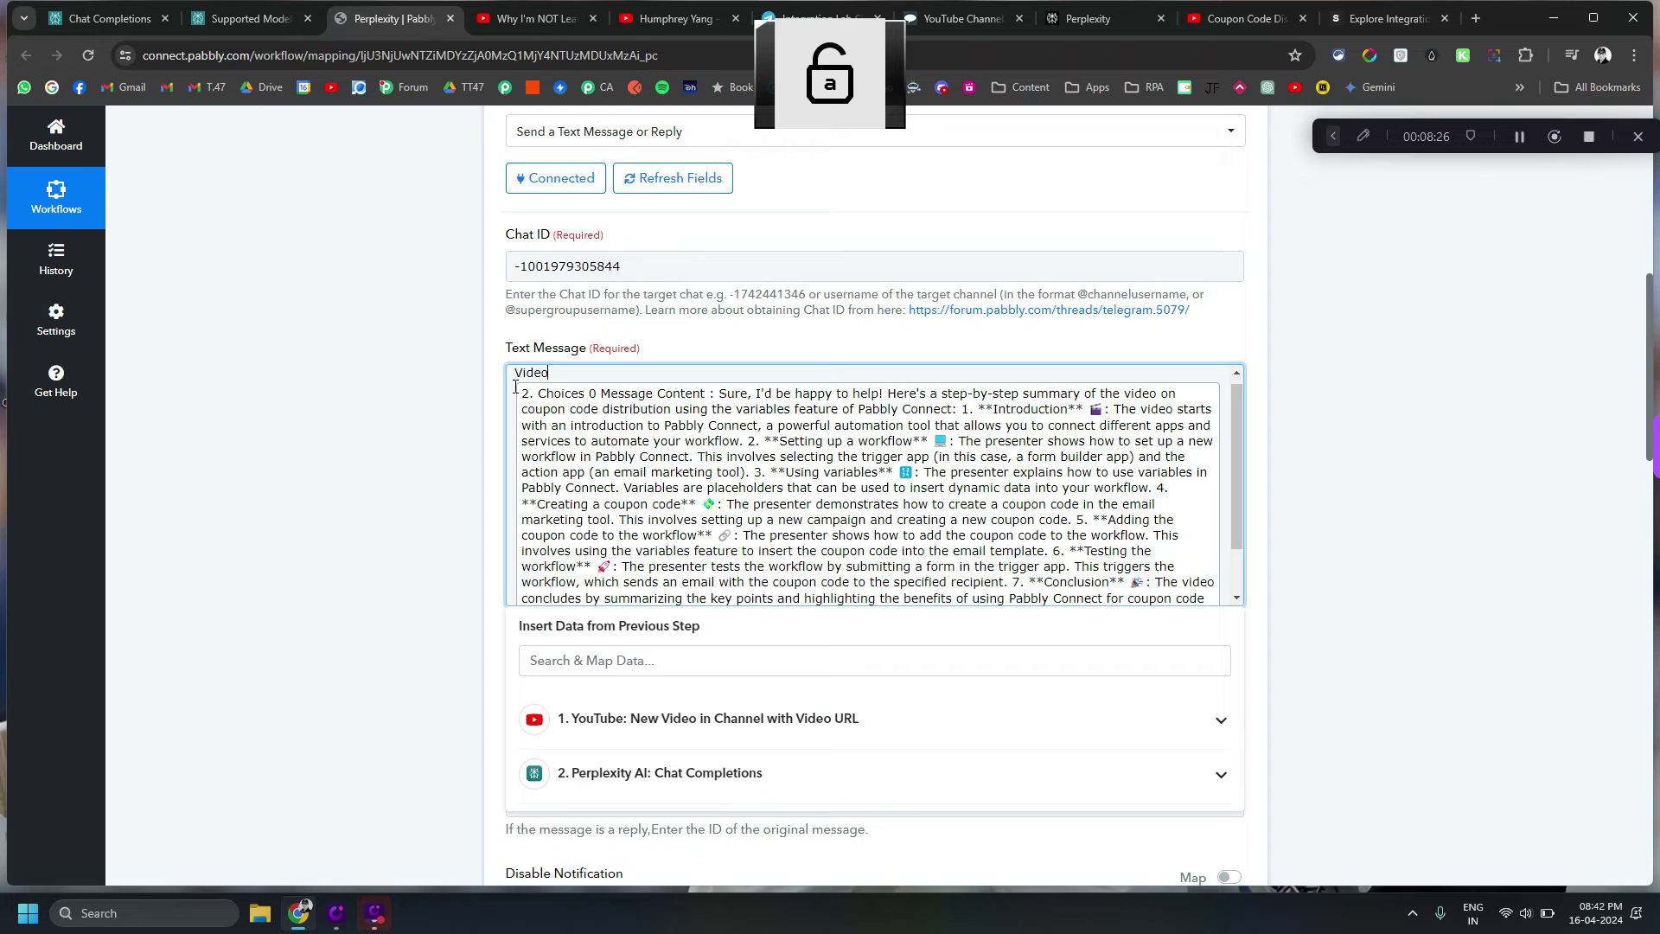
pyautogui.write(' Link -')
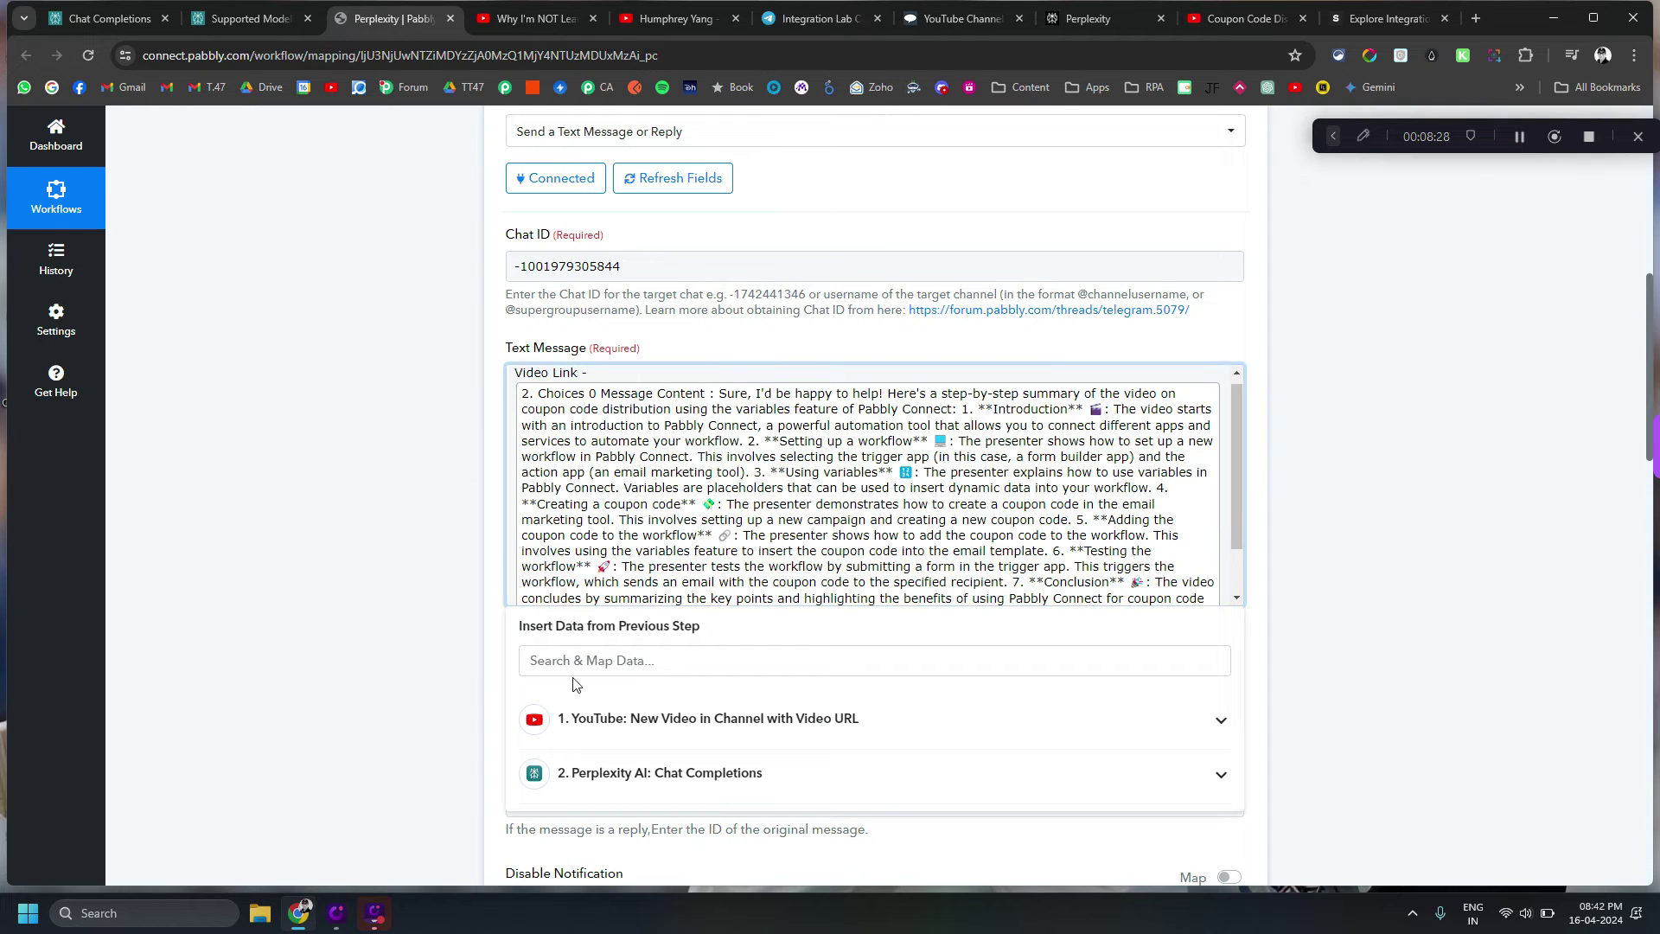
pyautogui.click(588, 719)
pyautogui.click(680, 766)
# - Add a 'Summary' label on its own line below the video link
pyautogui.press('Return')
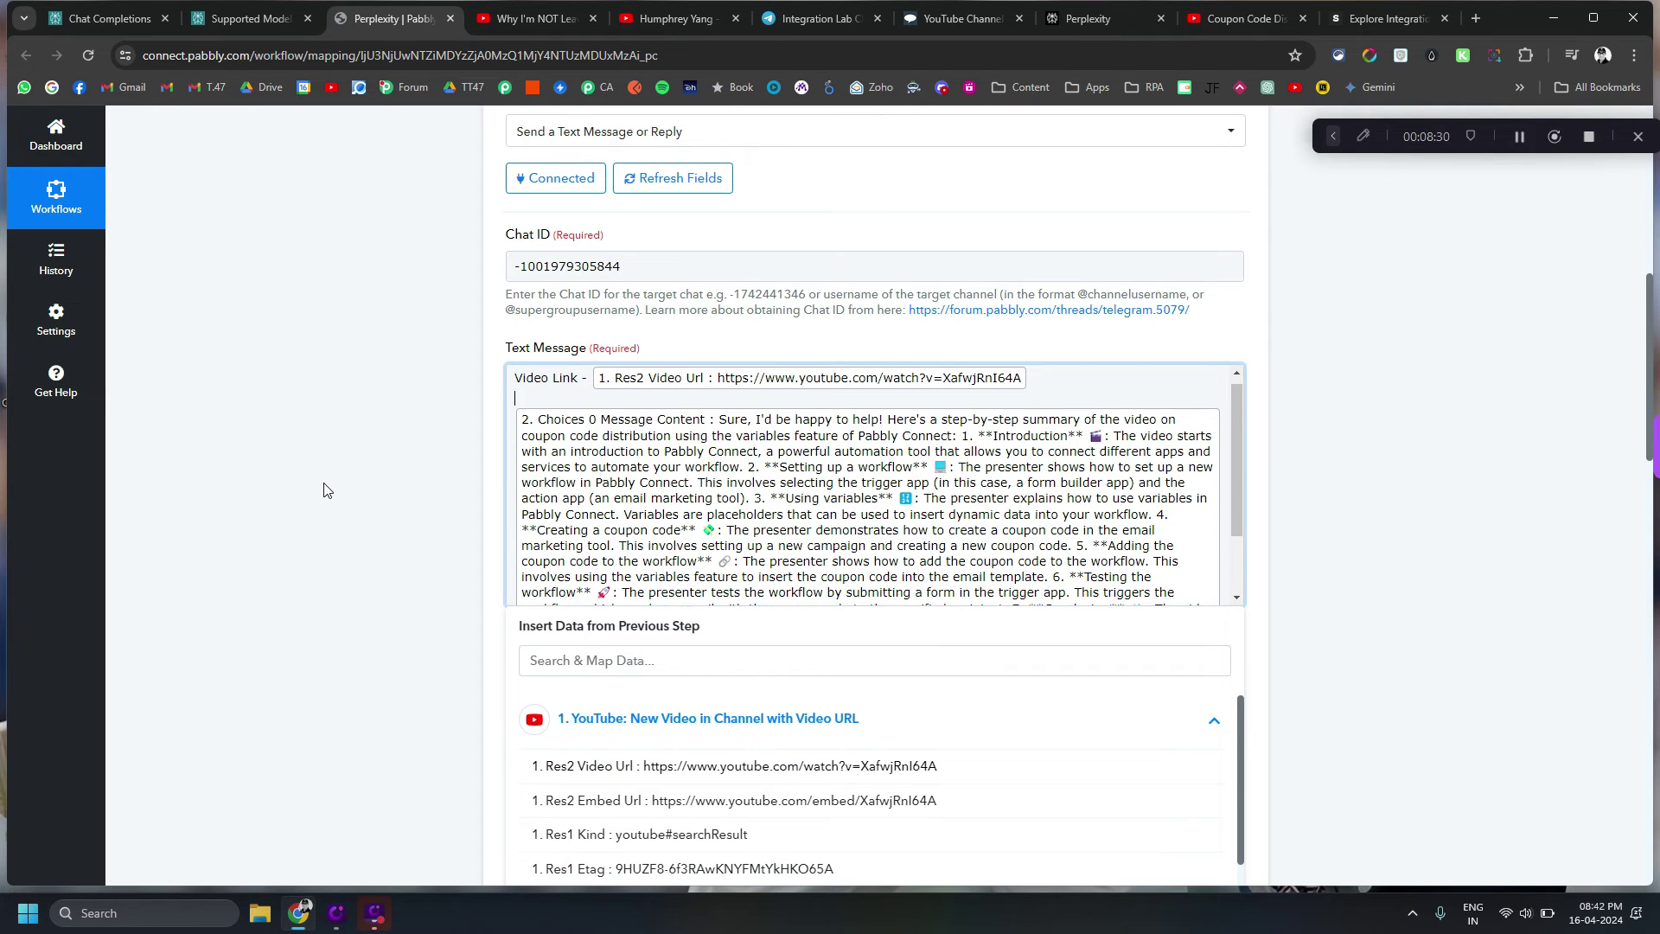
pyautogui.press('capslock')
pyautogui.write('S')
pyautogui.press('capslock')
pyautogui.write('ummar')
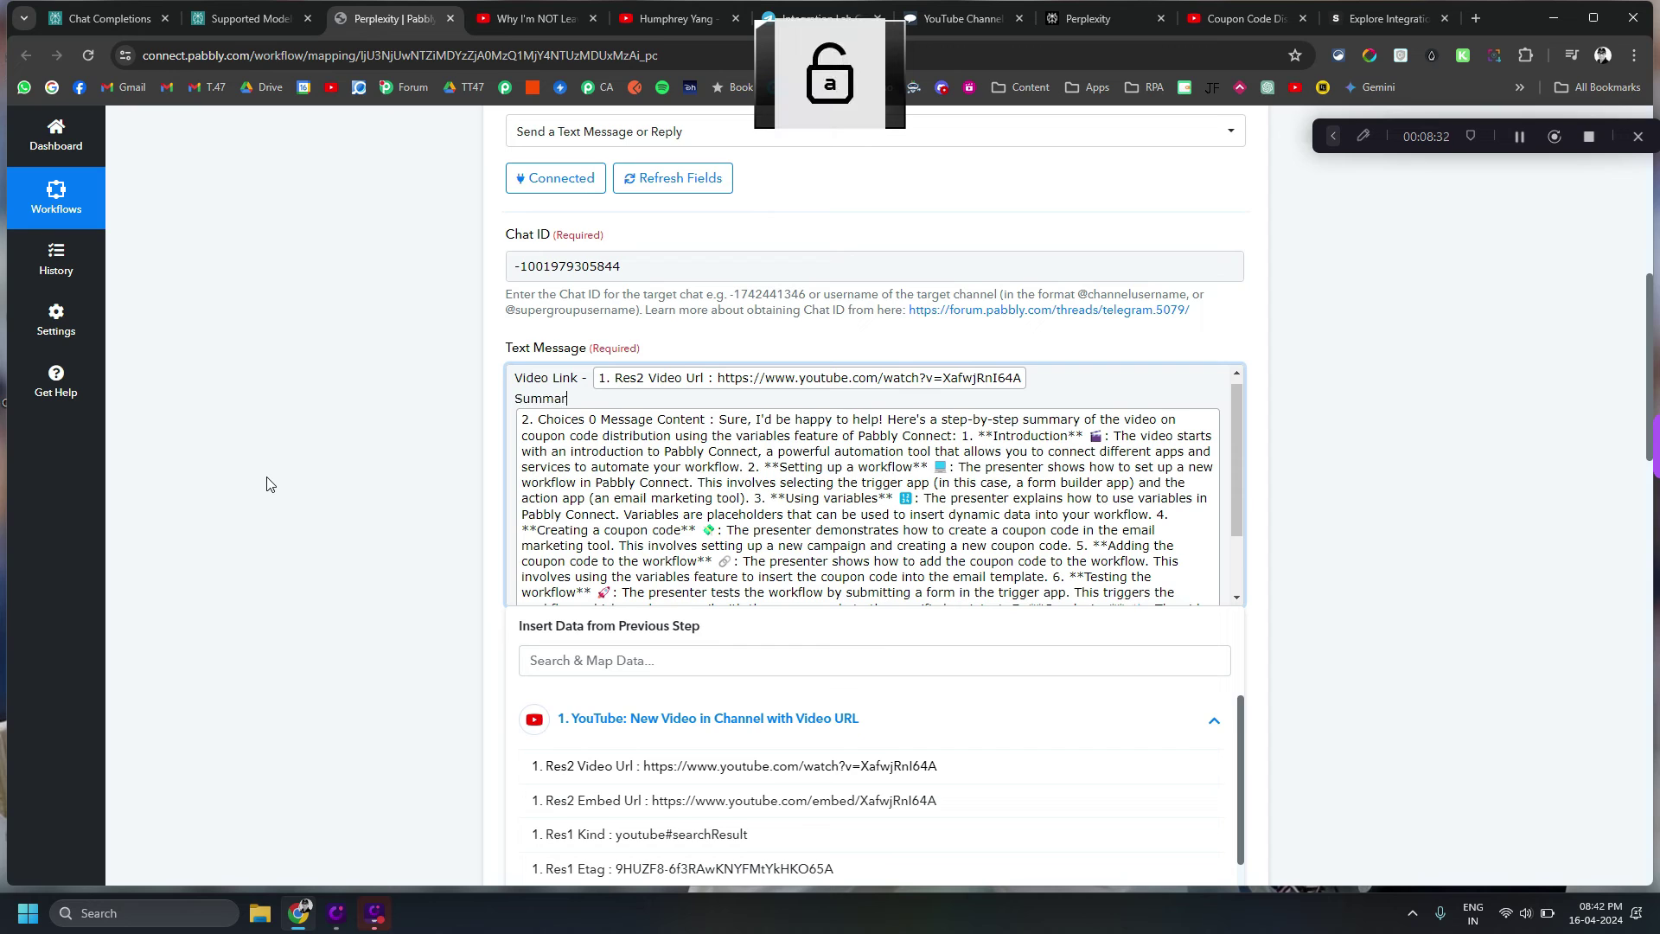
pyautogui.write('y -')
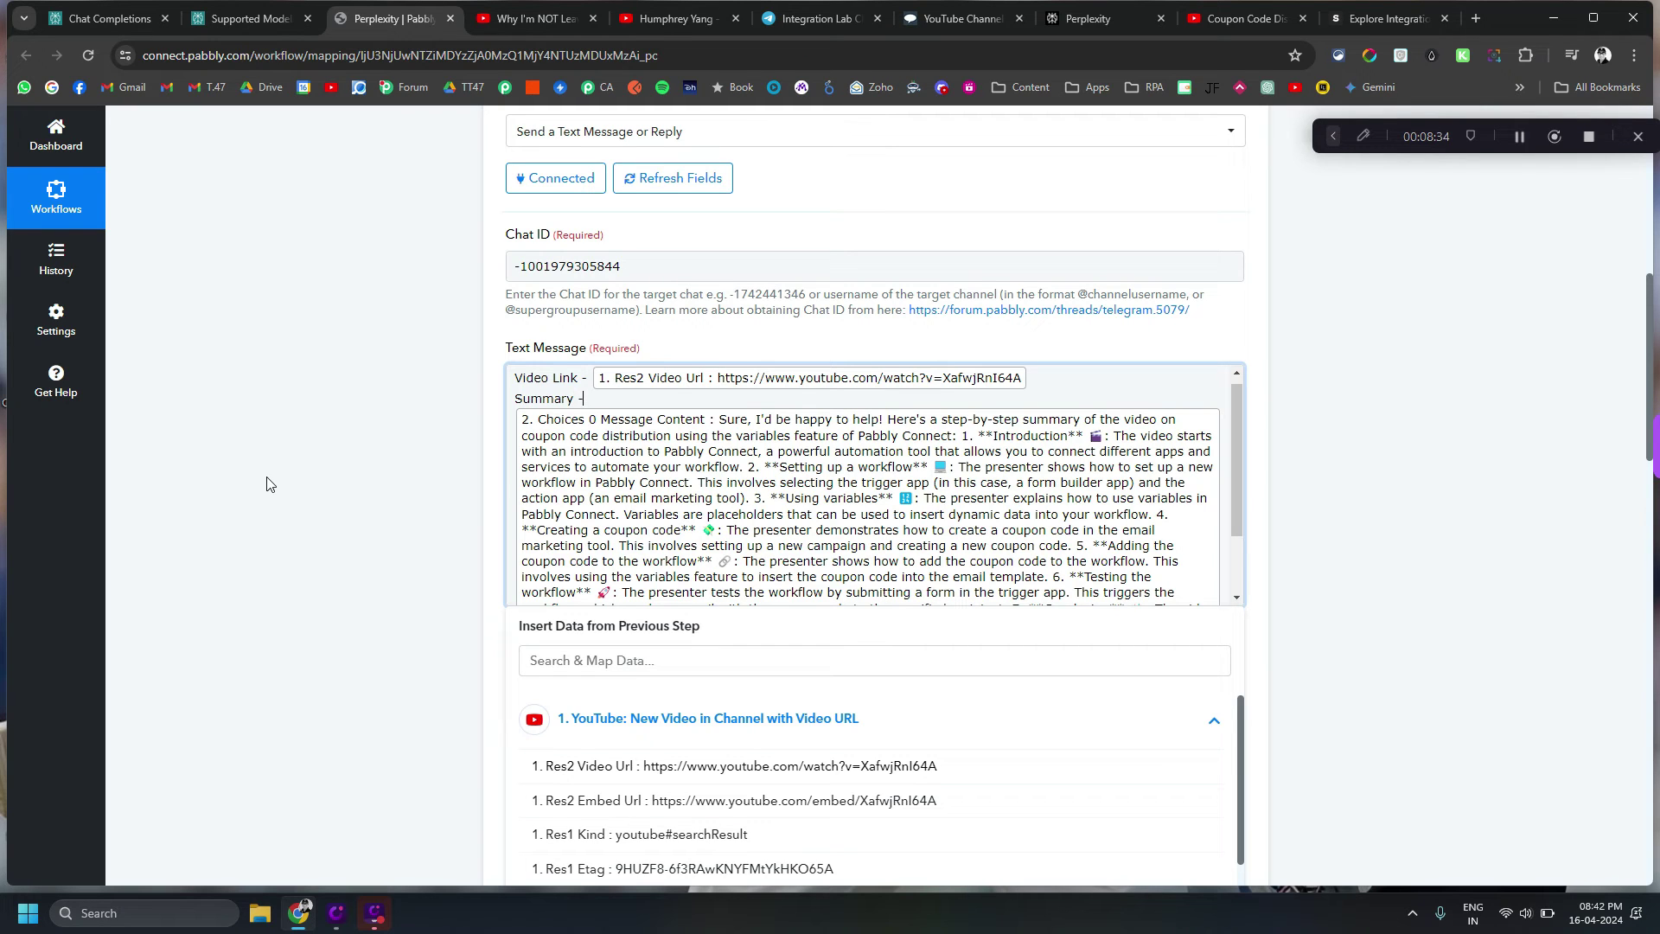
pyautogui.press('Return')
# - Save the Telegram step and send a test message to the Integration Lab Channel
pyautogui.click(268, 486)
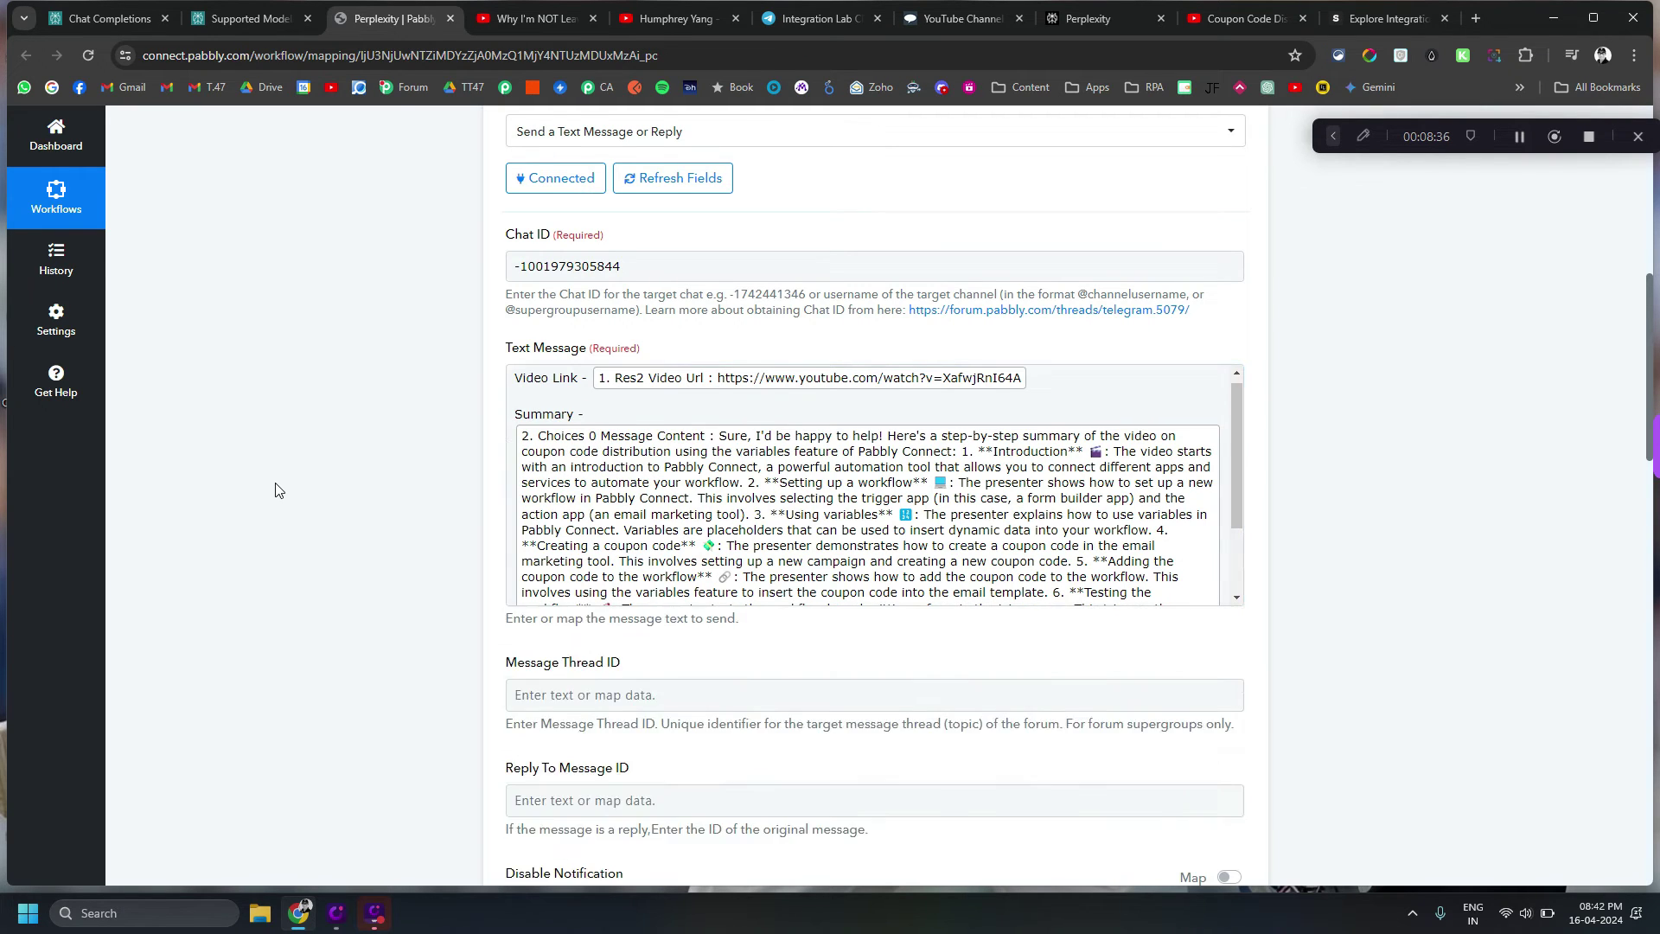
pyautogui.scroll(-15, 294, 493)
pyautogui.click(520, 641)
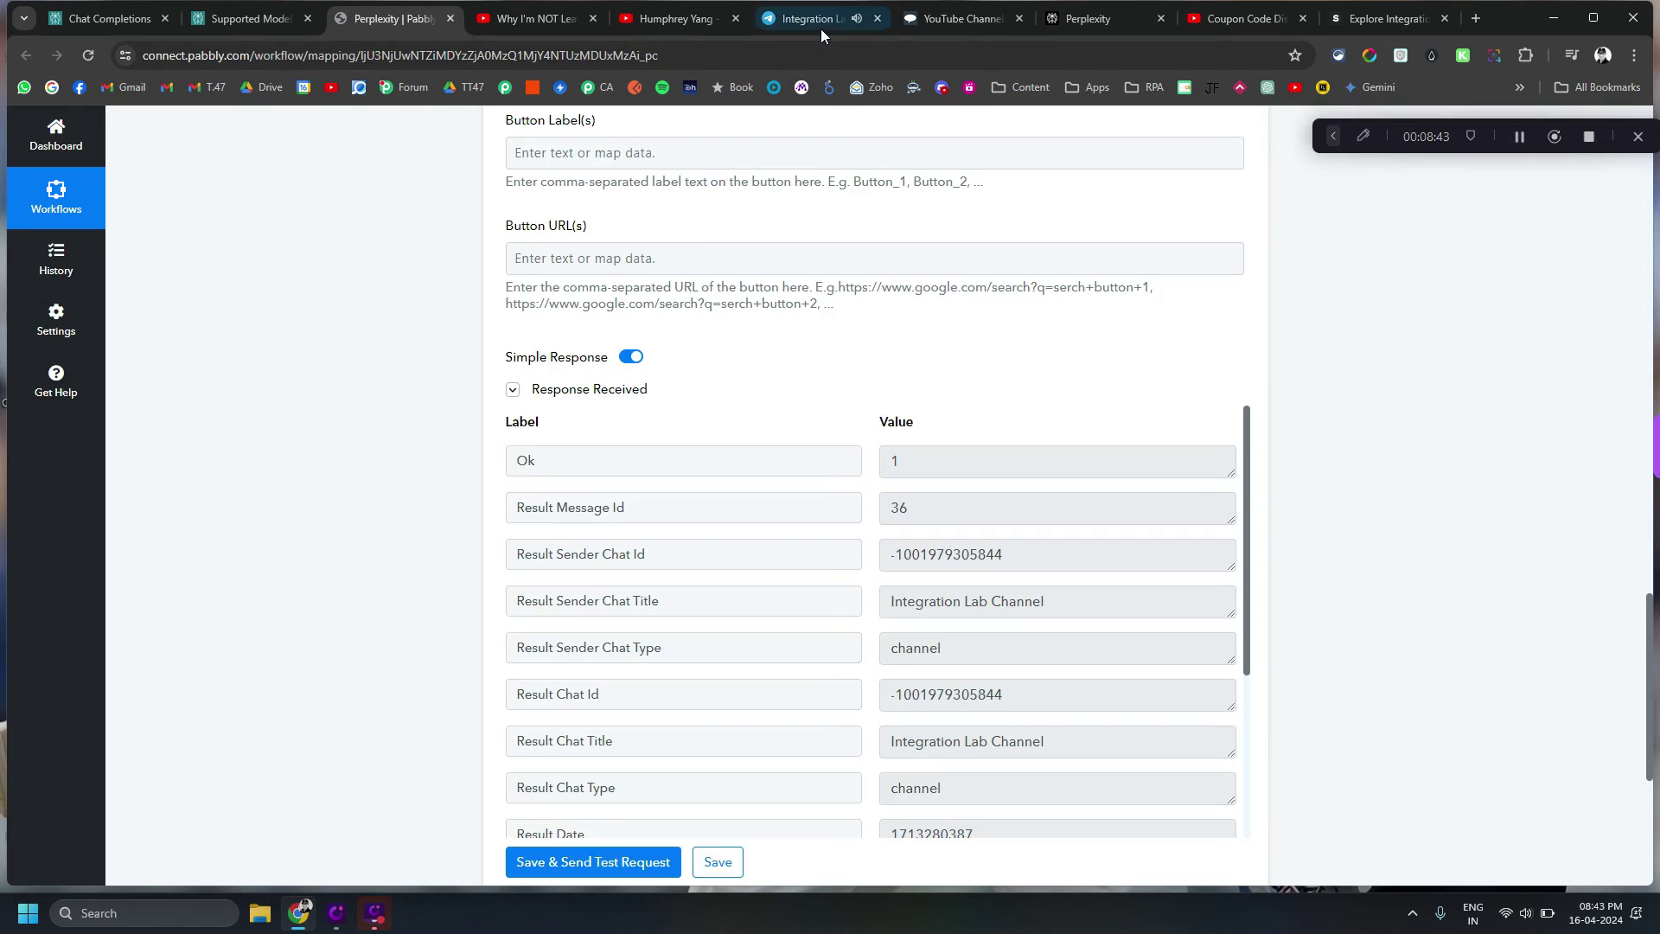
pyautogui.click(822, 28)
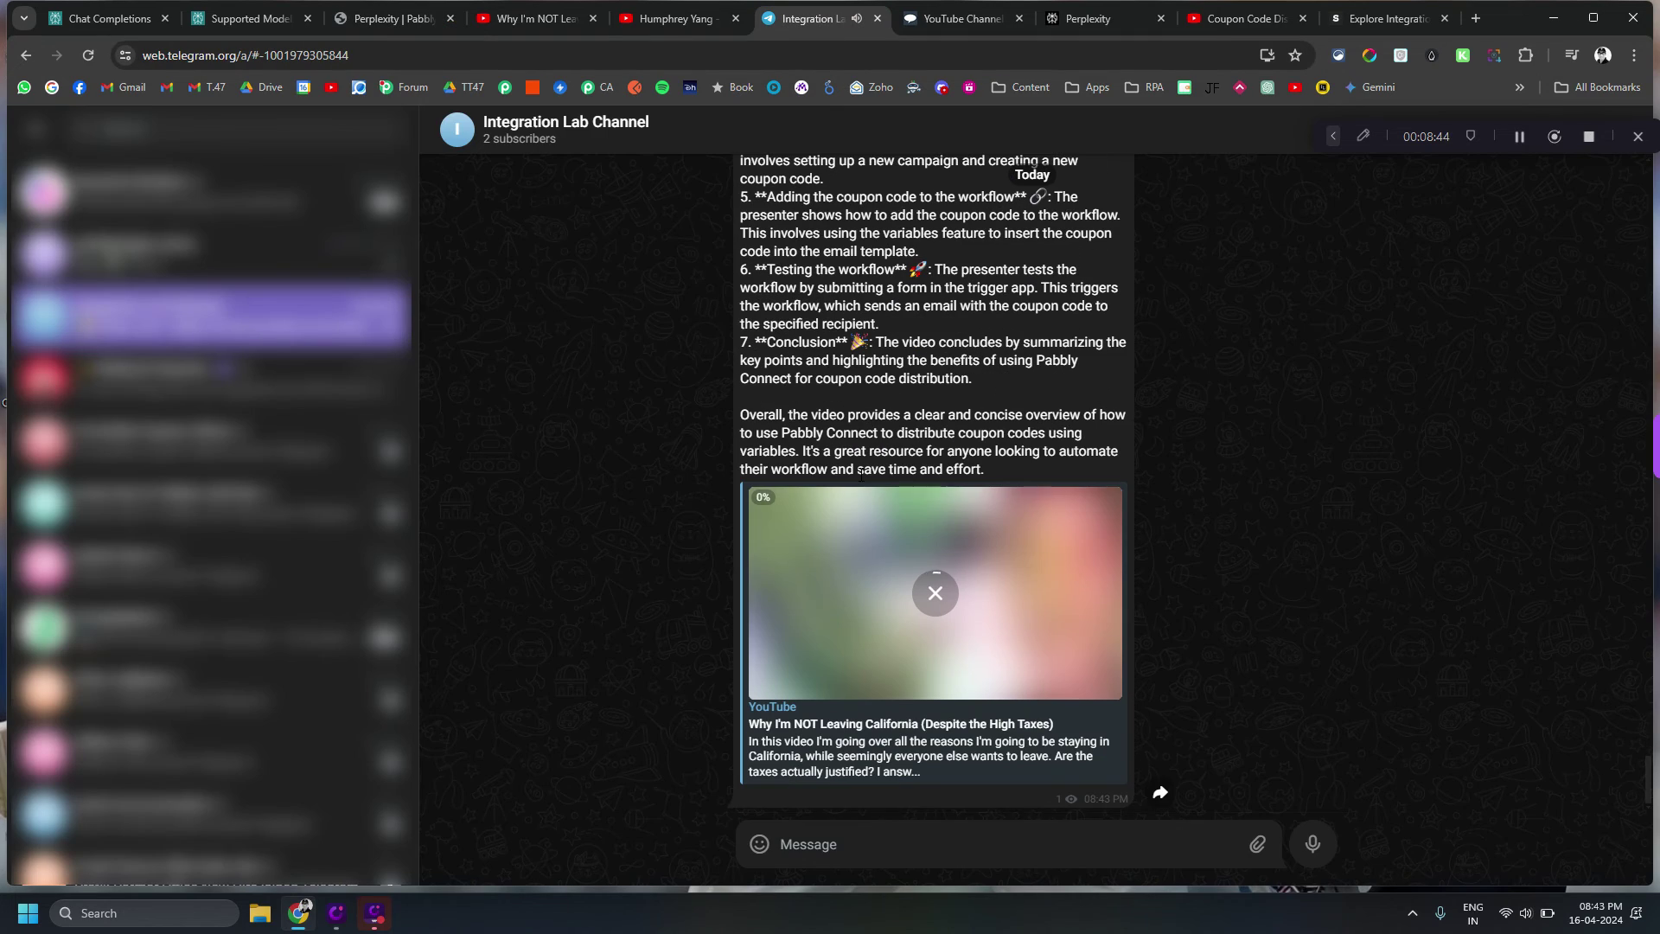
pyautogui.scroll(3, 857, 595)
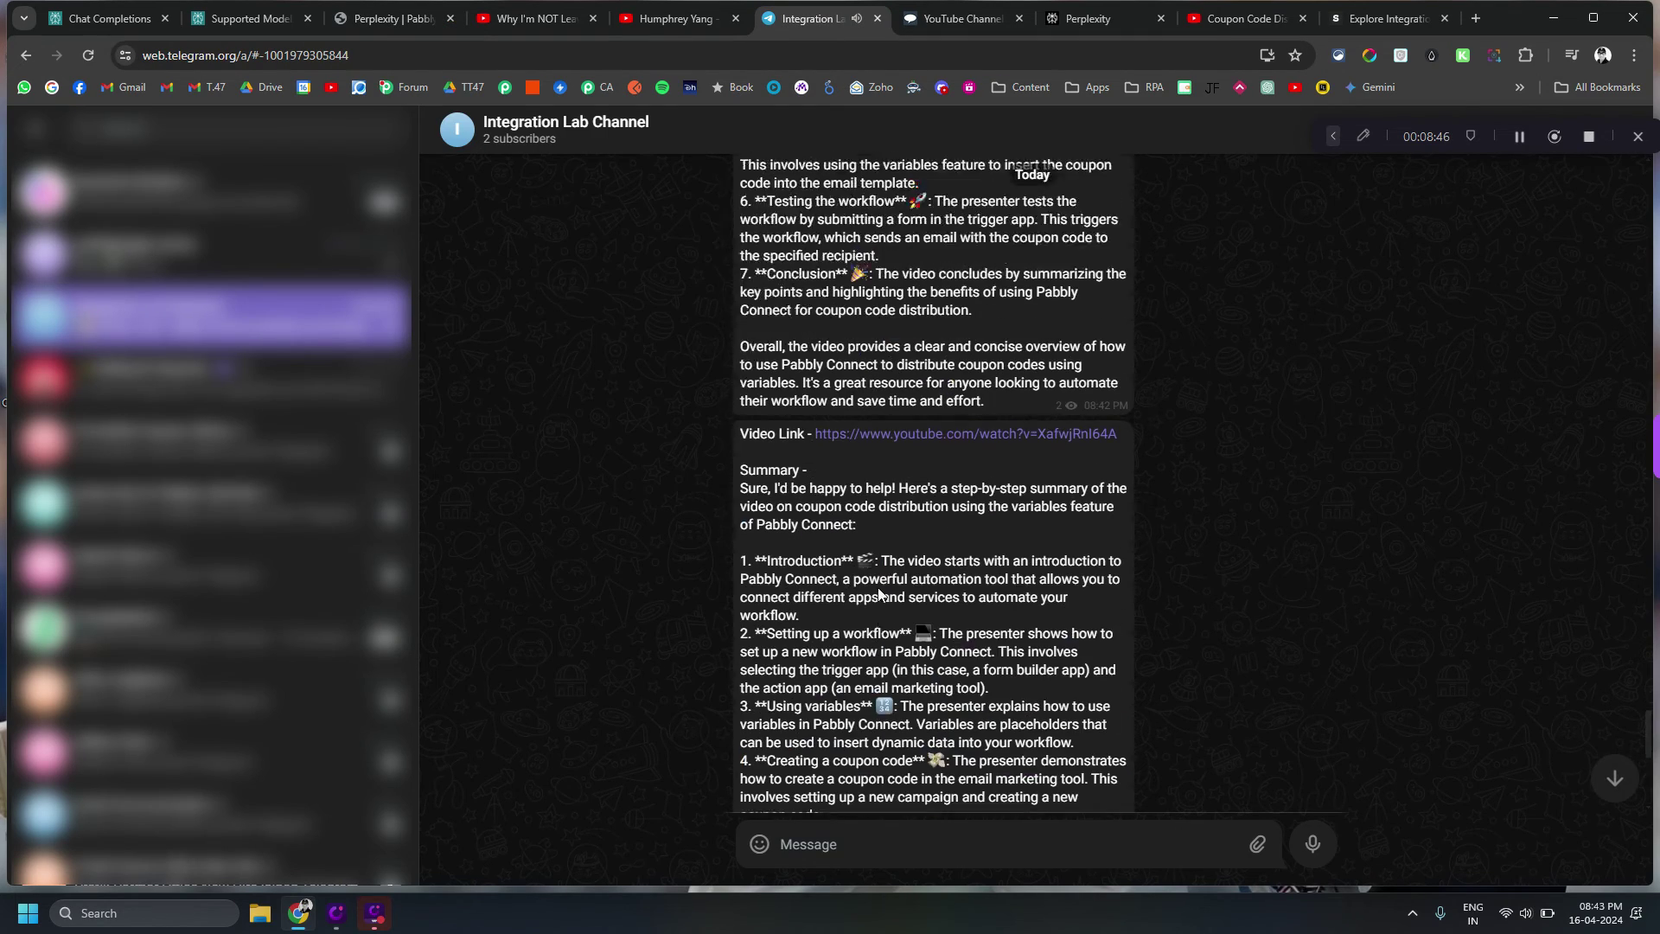
pyautogui.scroll(-3, 864, 576)
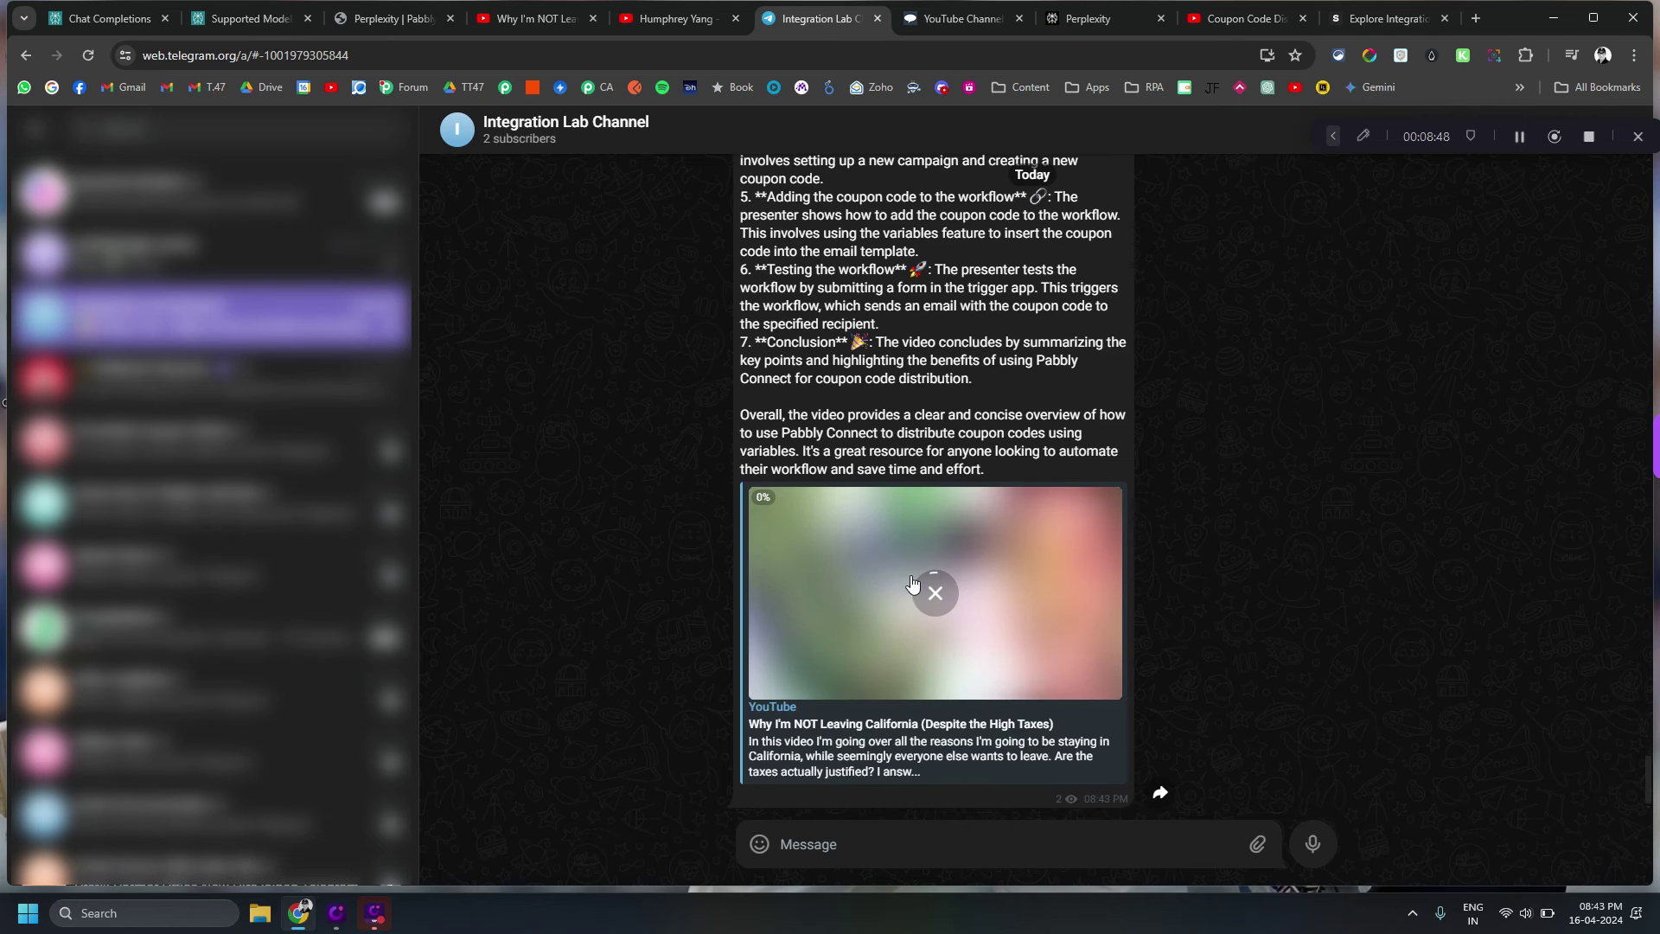
pyautogui.click(386, 21)
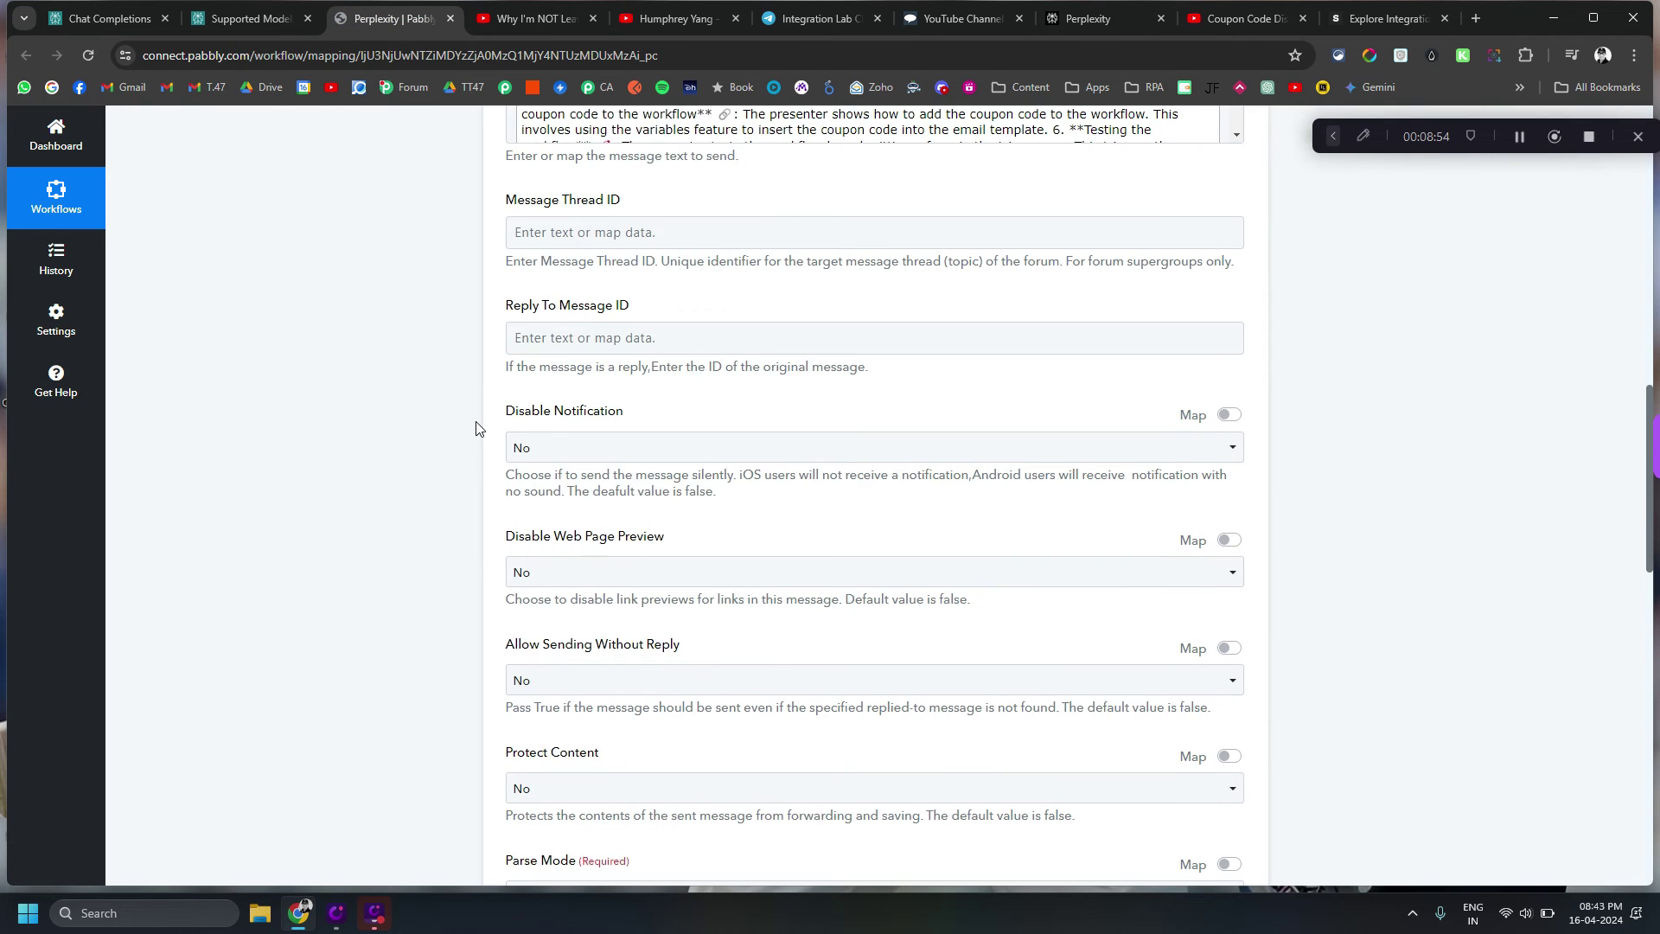
pyautogui.scroll(5, 478, 428)
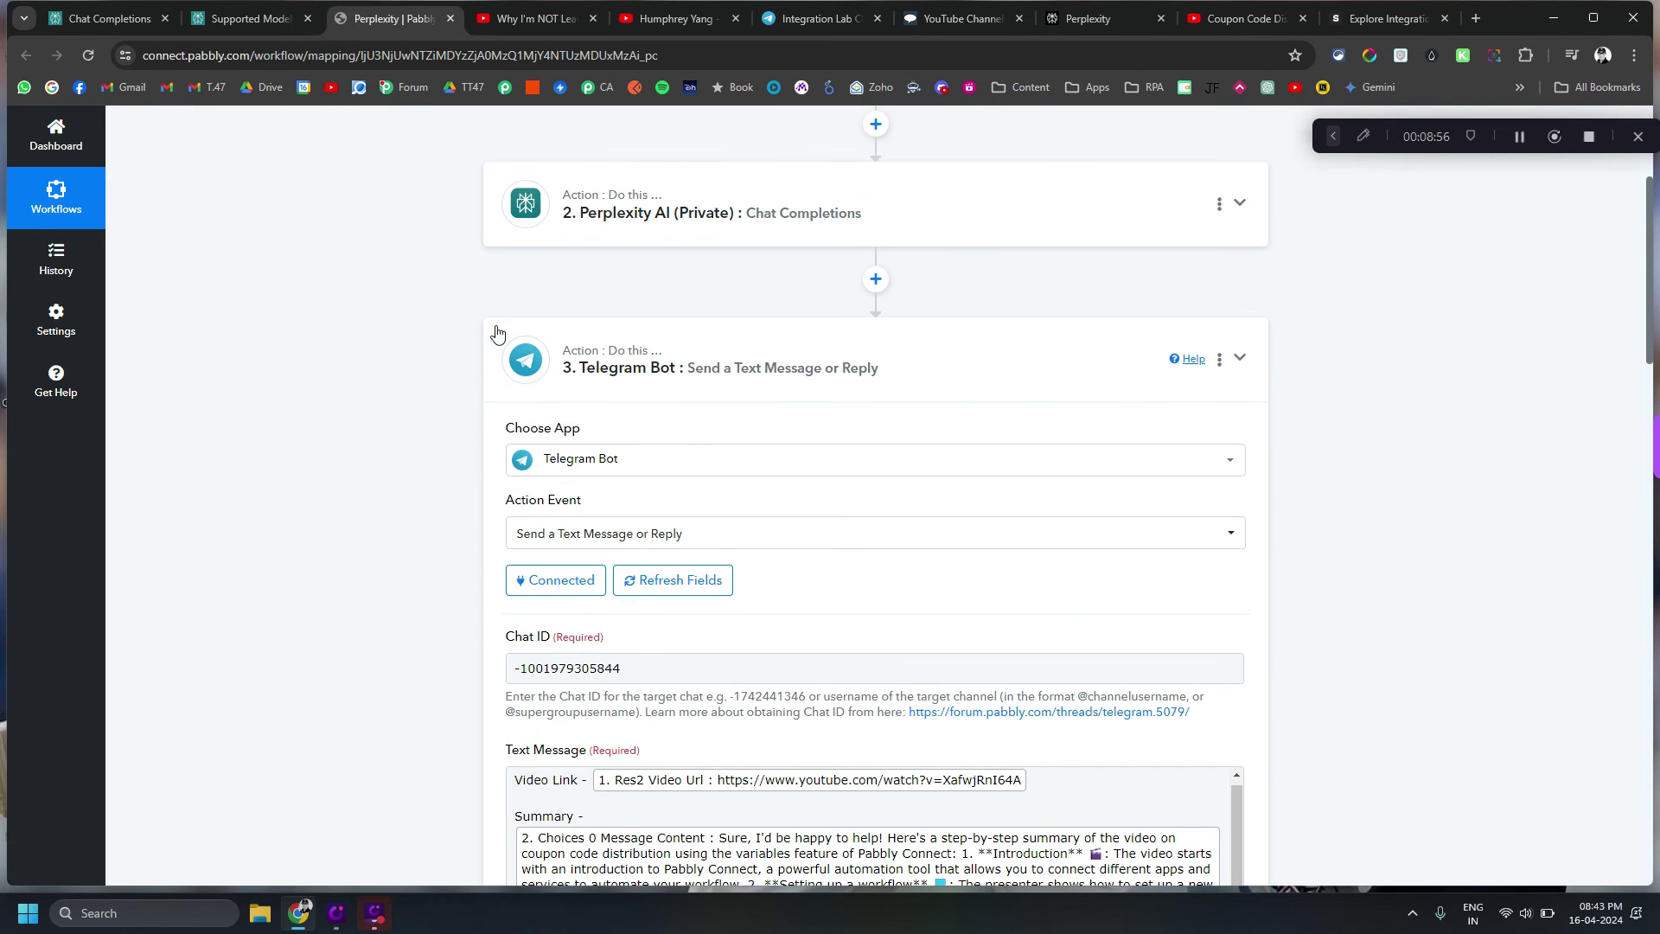
# - Expand the Perplexity AI Chat Completions step's settings, then view the Chat Completions API reference
pyautogui.click(581, 244)
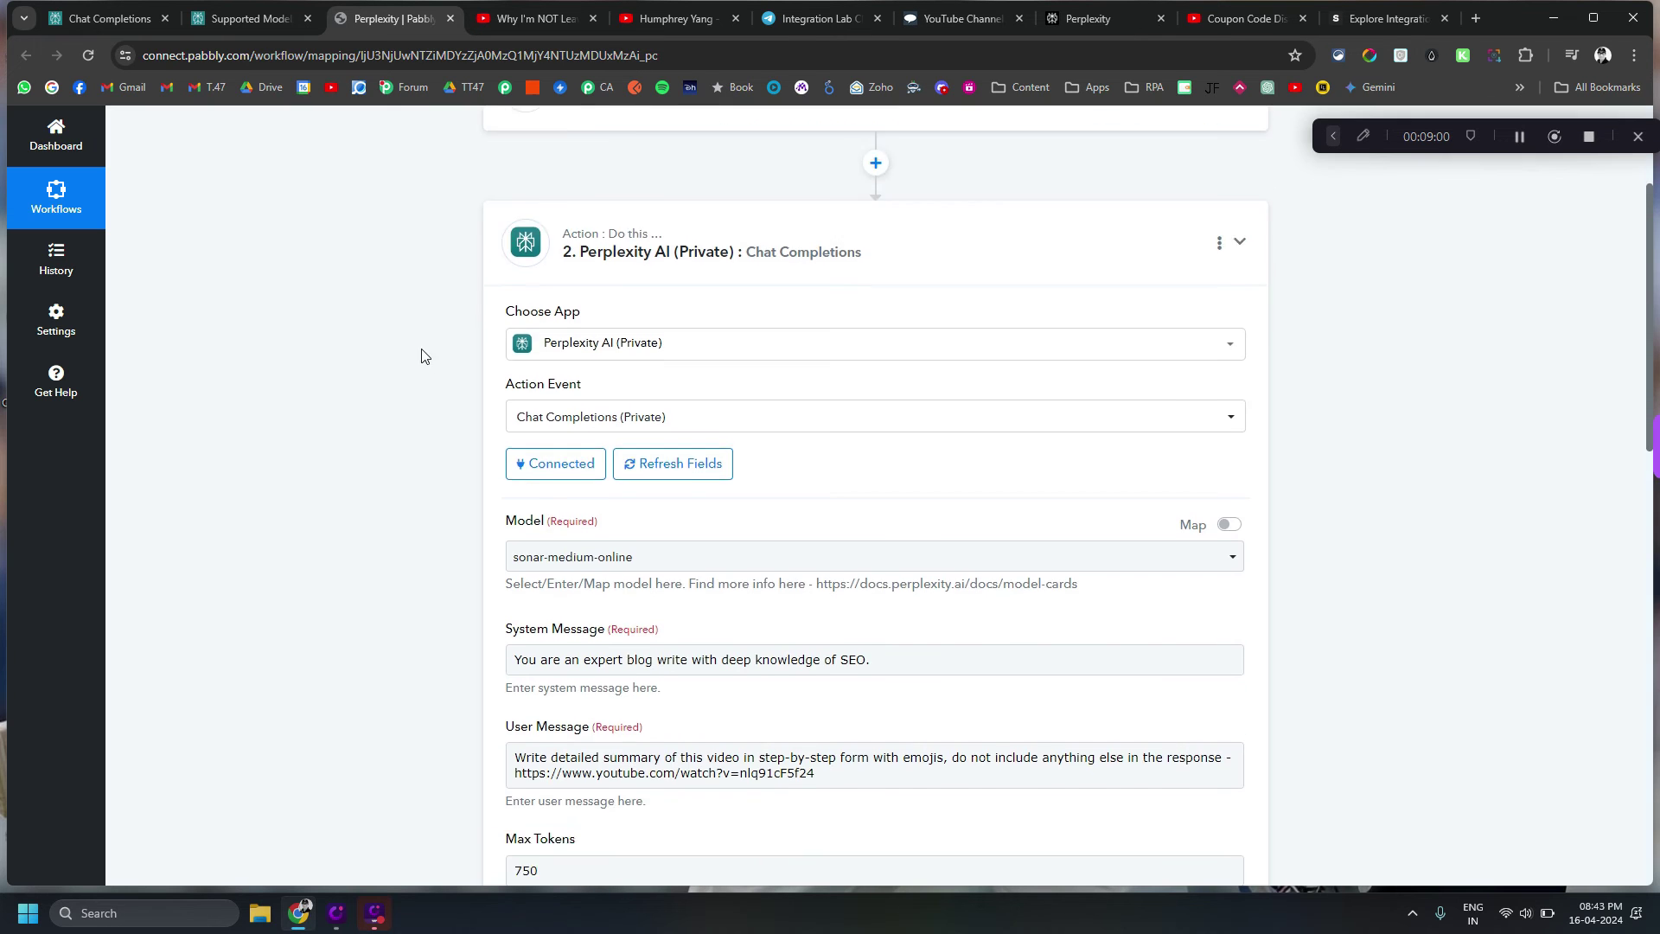
pyautogui.scroll(-9, 420, 356)
pyautogui.scroll(-2, 556, 419)
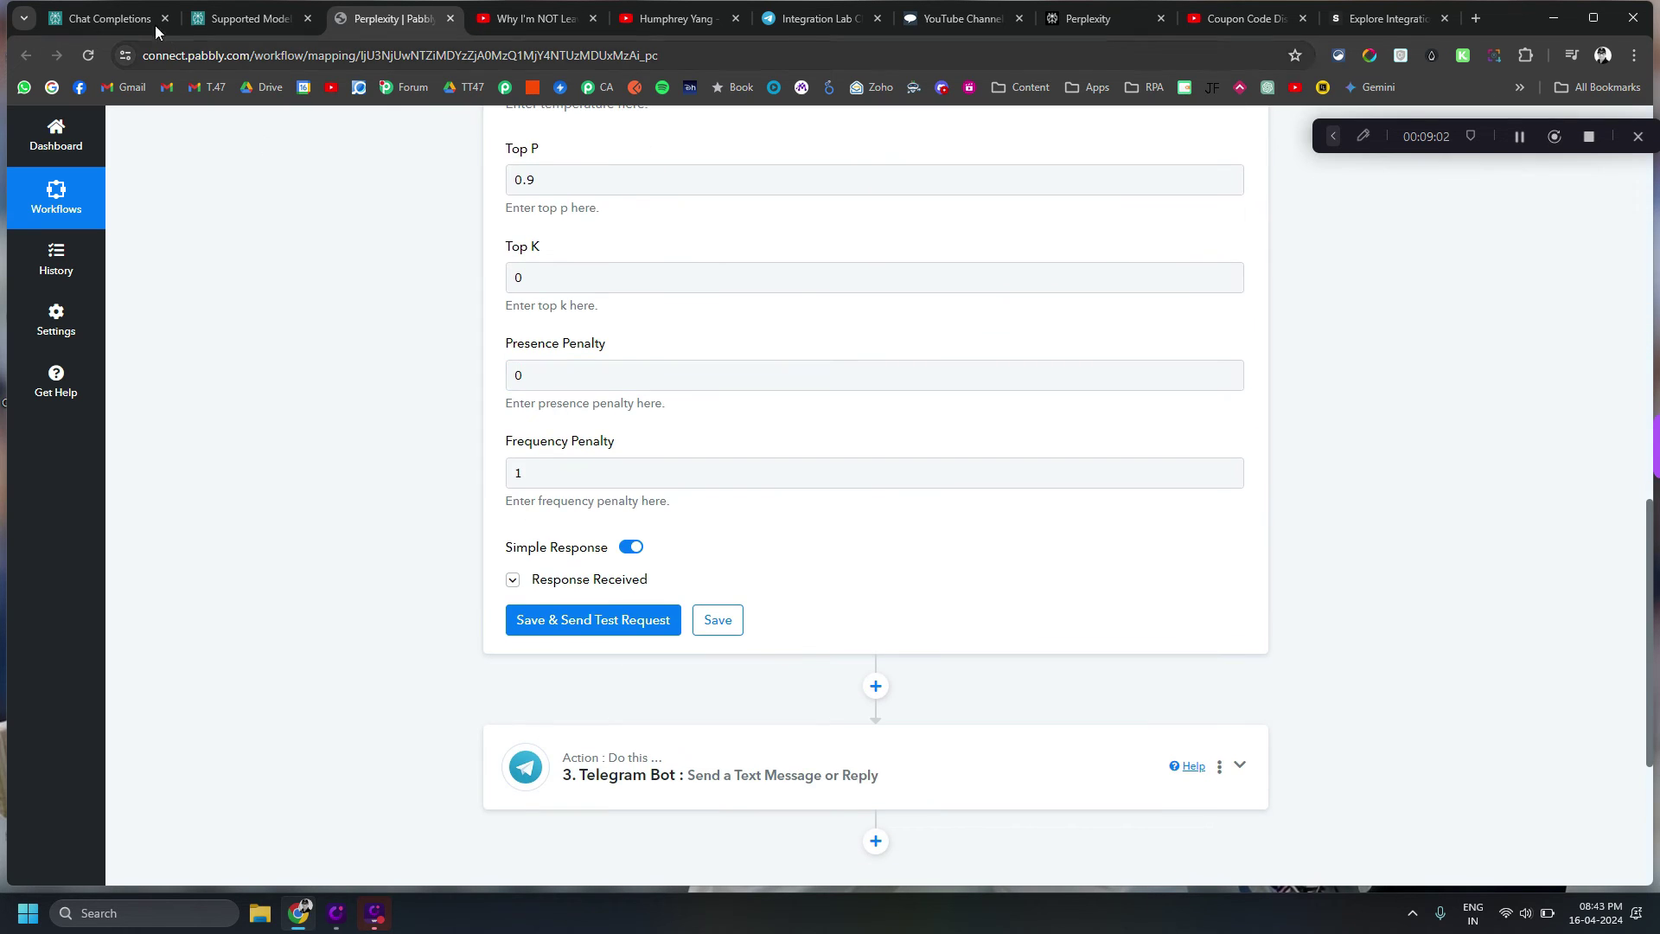
pyautogui.click(124, 19)
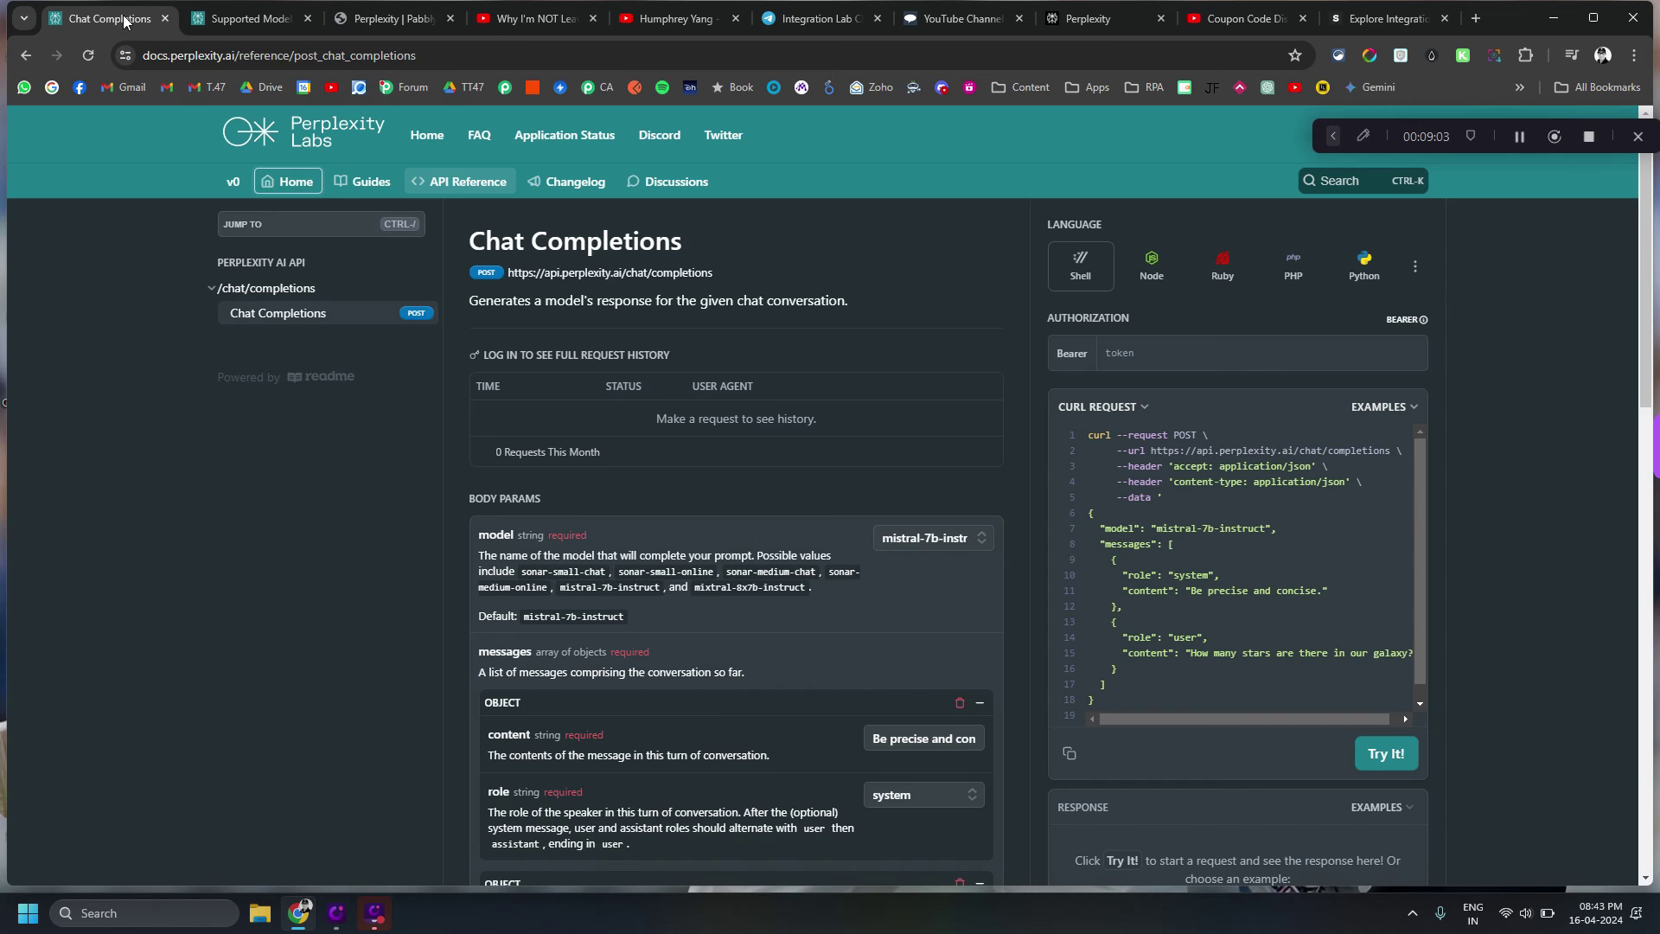
# - Check Perplexity's Supported Models table, then return to the Pabbly workflow
pyautogui.click(250, 26)
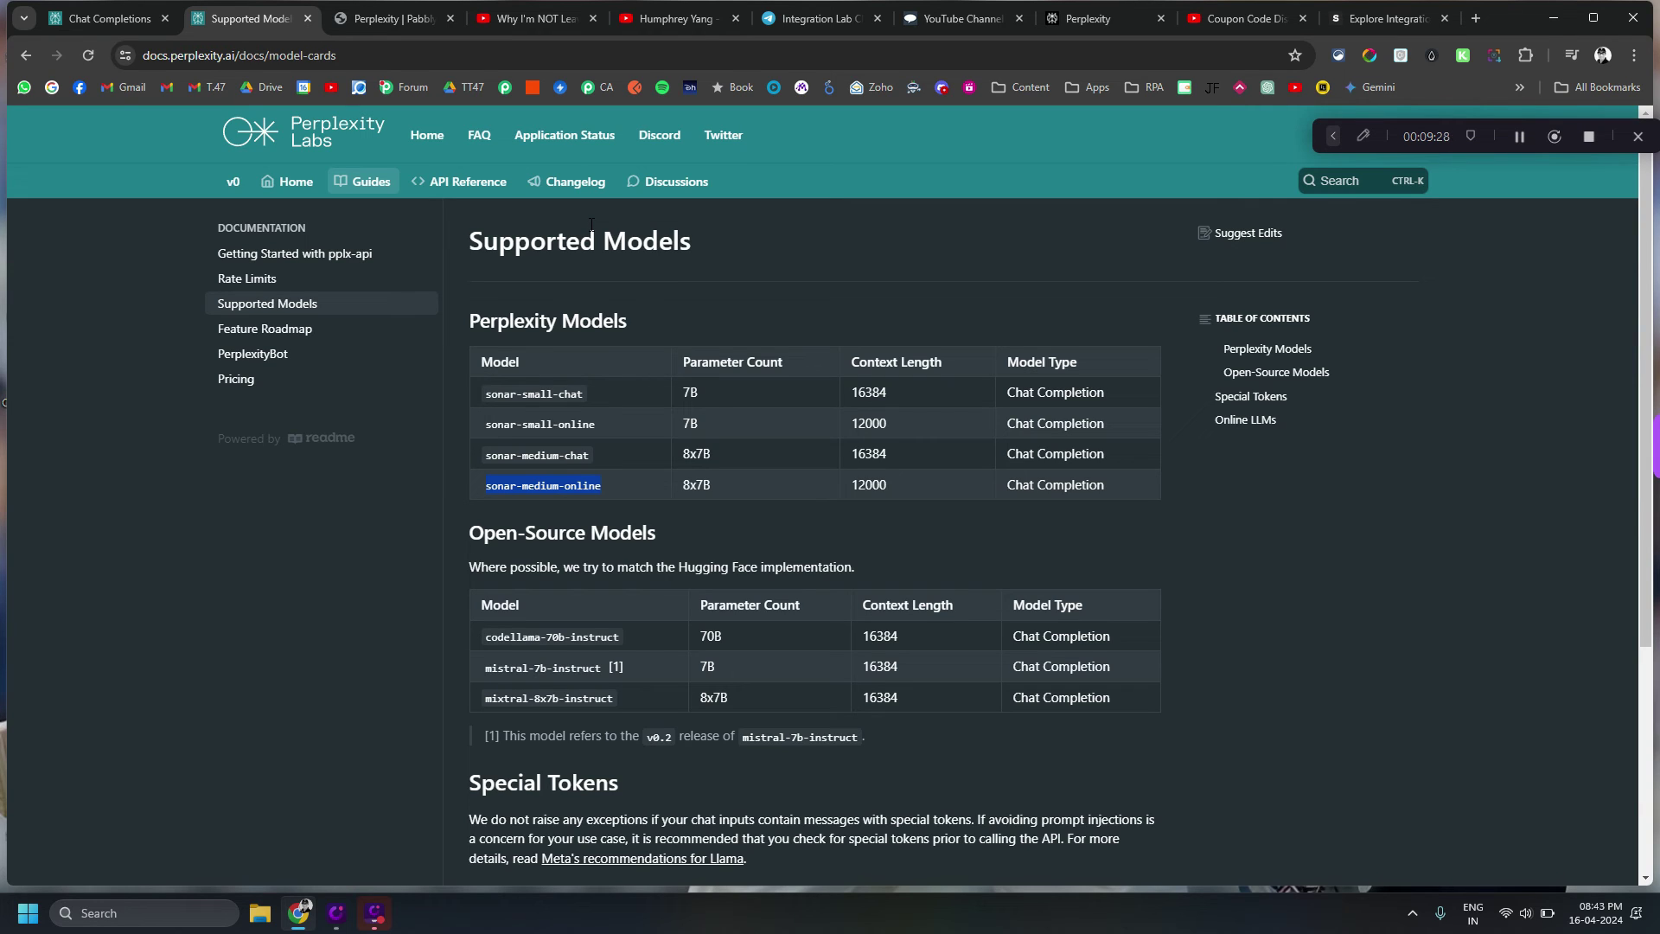
pyautogui.click(386, 19)
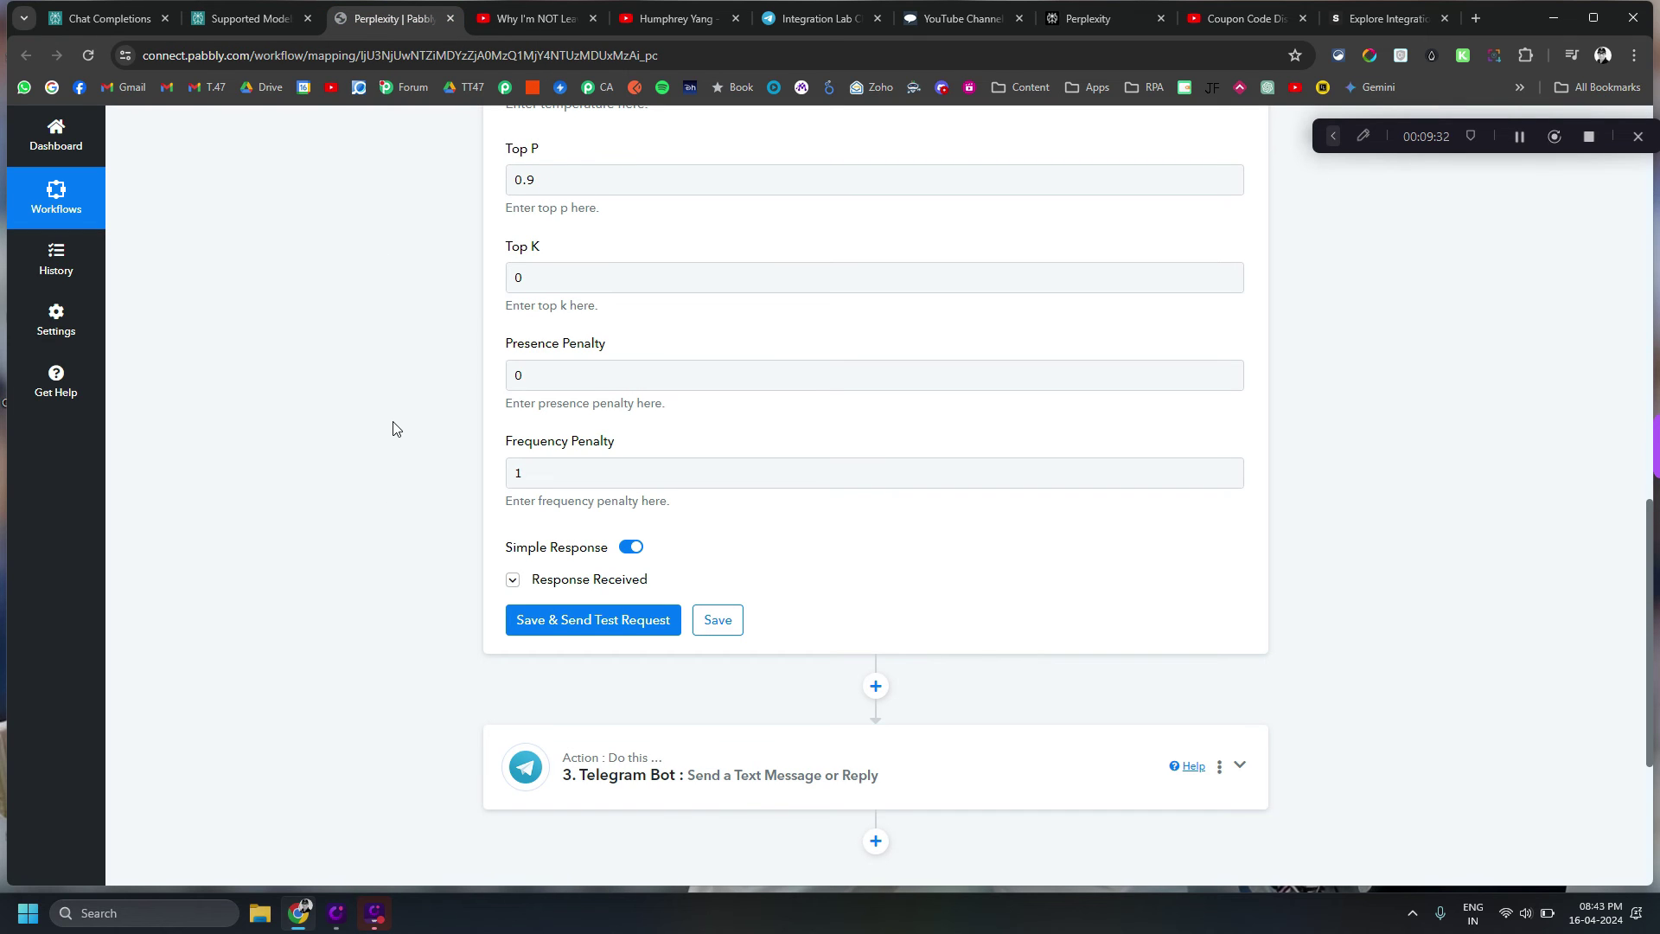
# - Replace the fixed link in the Perplexity User Message with '1. Res2 Video Url' and save the step
pyautogui.scroll(8, 394, 428)
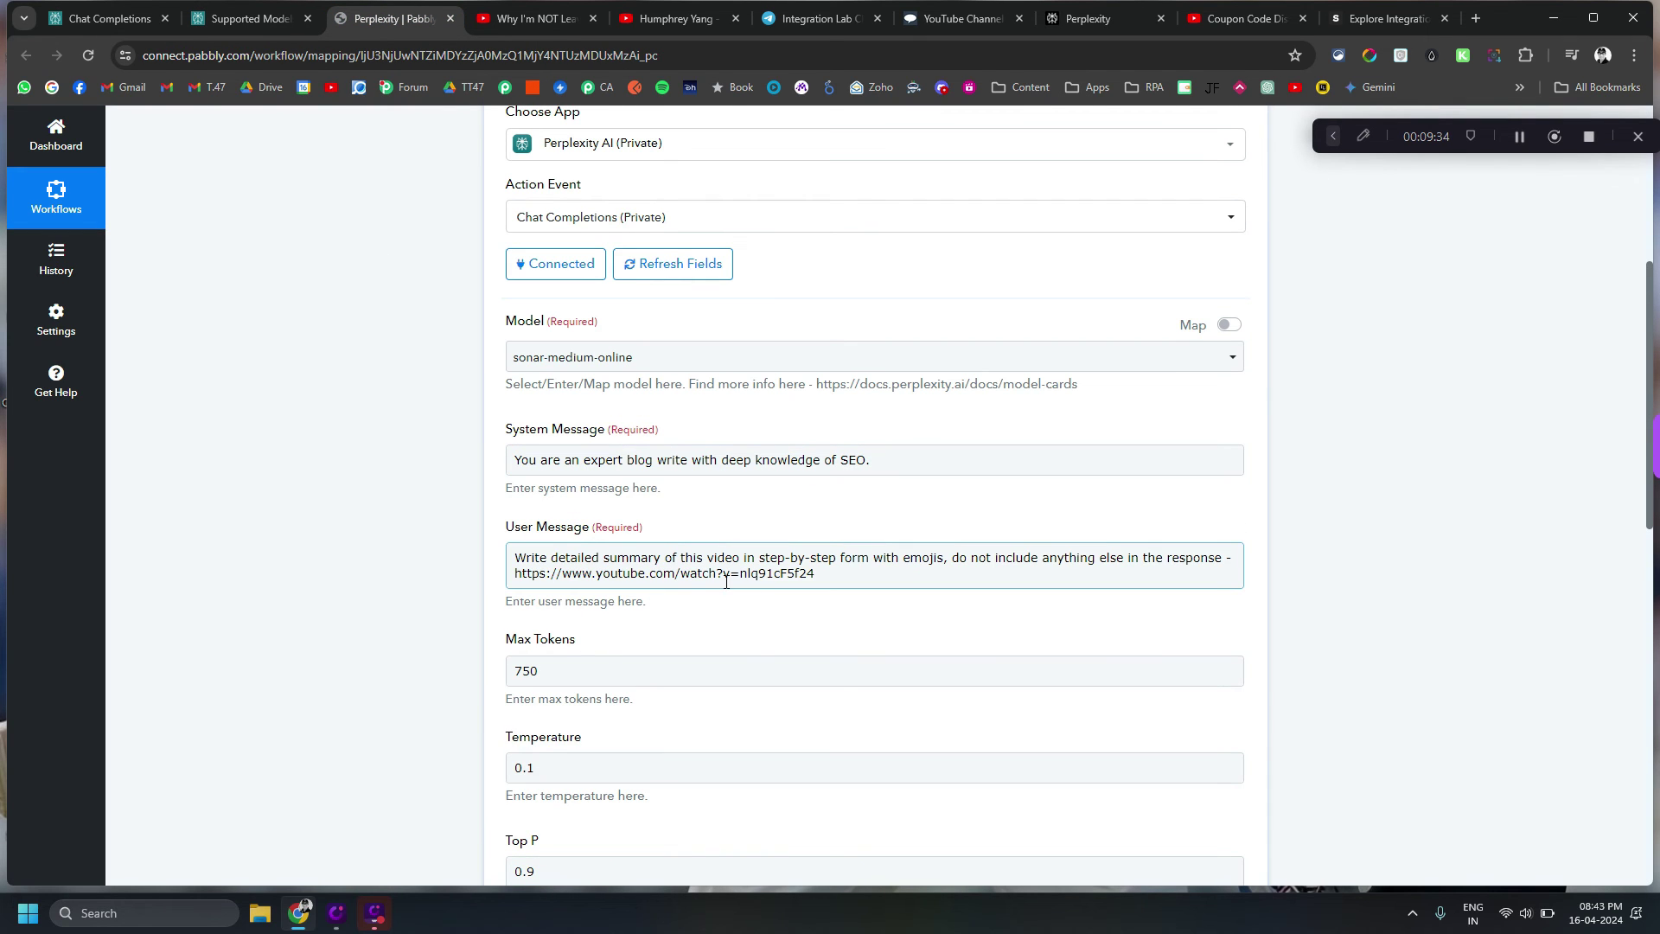
pyautogui.moveTo(826, 574); pyautogui.dragTo(513, 574)
pyautogui.hotkey('ctrl', 'c')
pyautogui.scroll(-1, 666, 663)
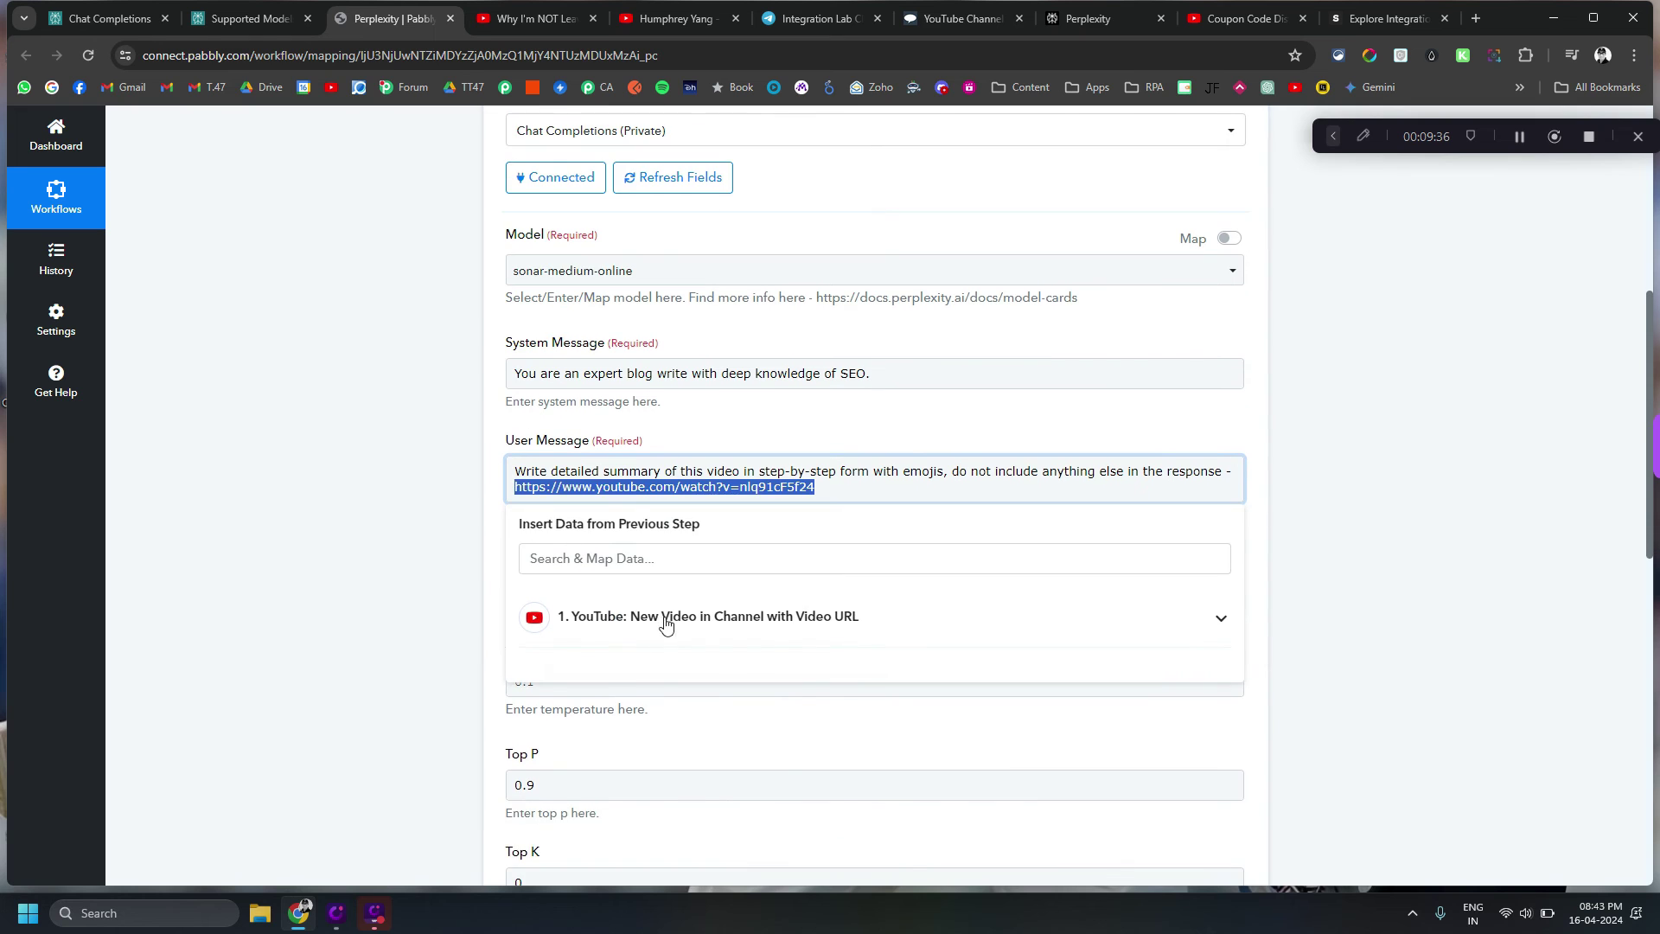
pyautogui.click(667, 663)
pyautogui.scroll(-8, 406, 536)
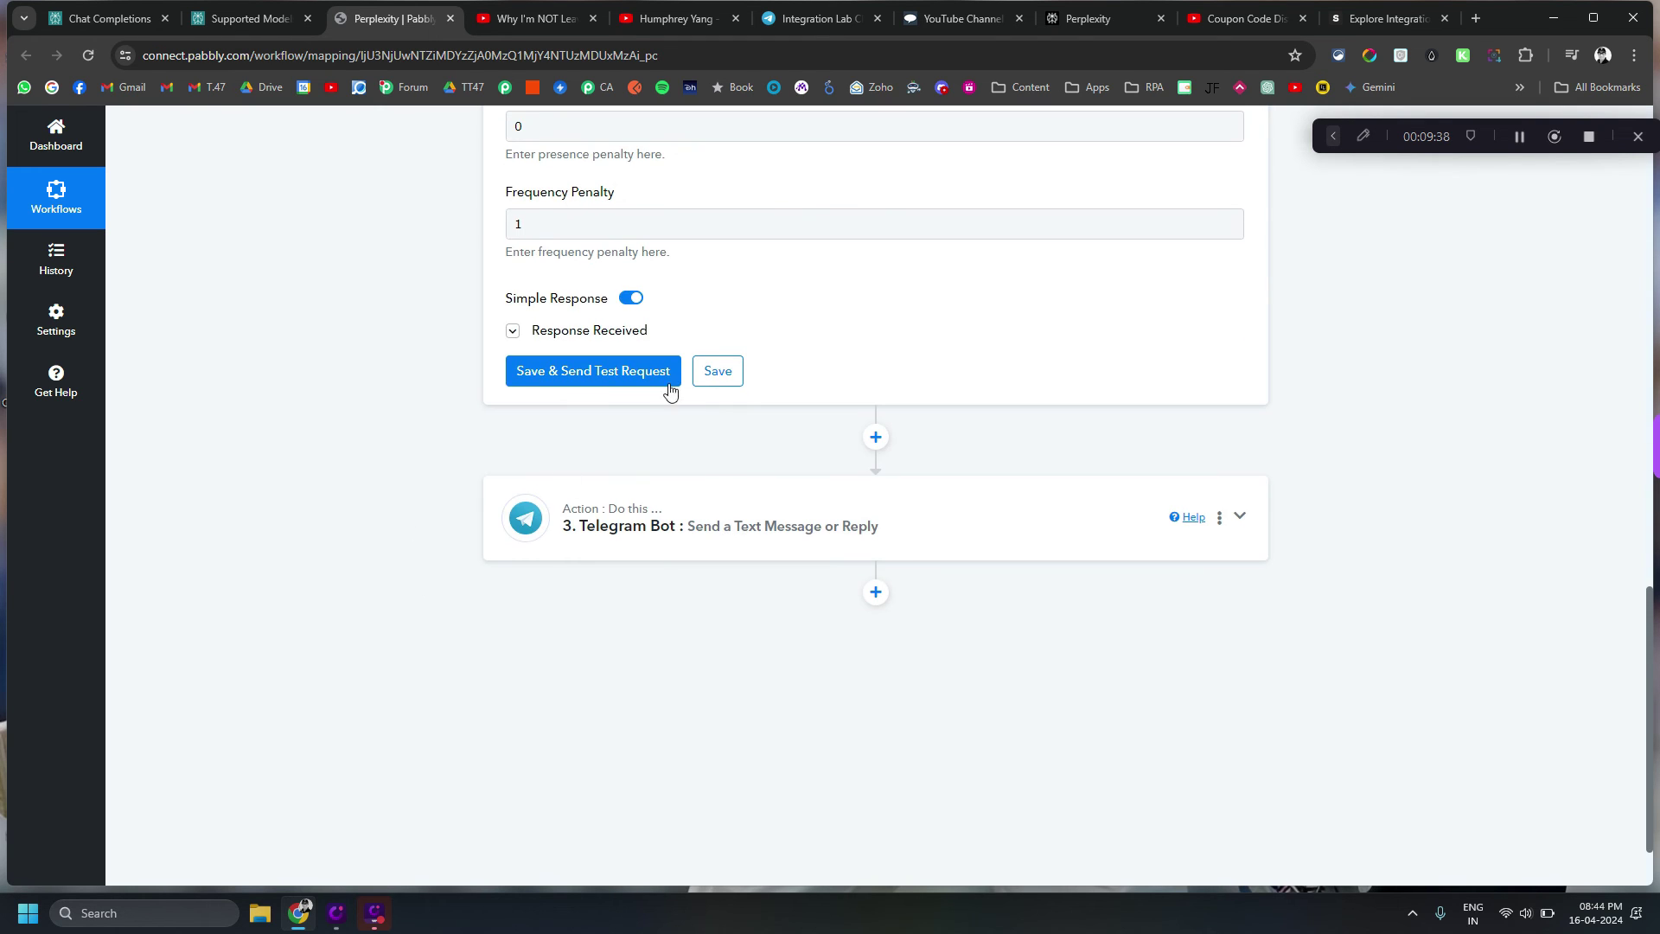
pyautogui.click(709, 372)
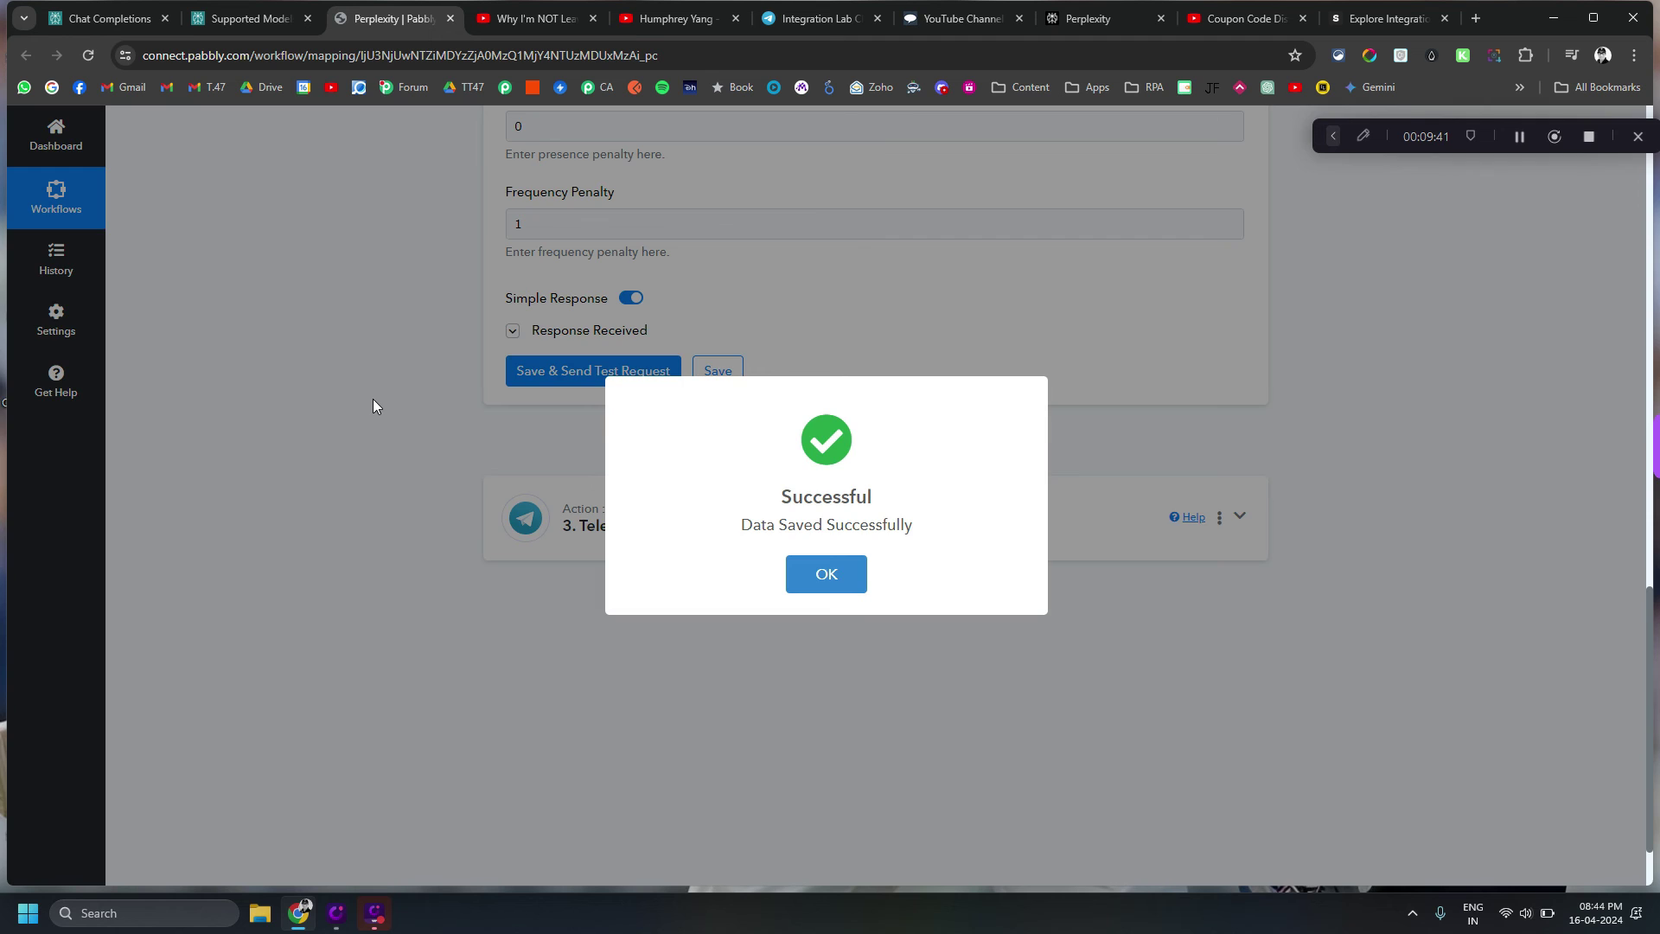
pyautogui.click(374, 404)
pyautogui.scroll(10, 371, 403)
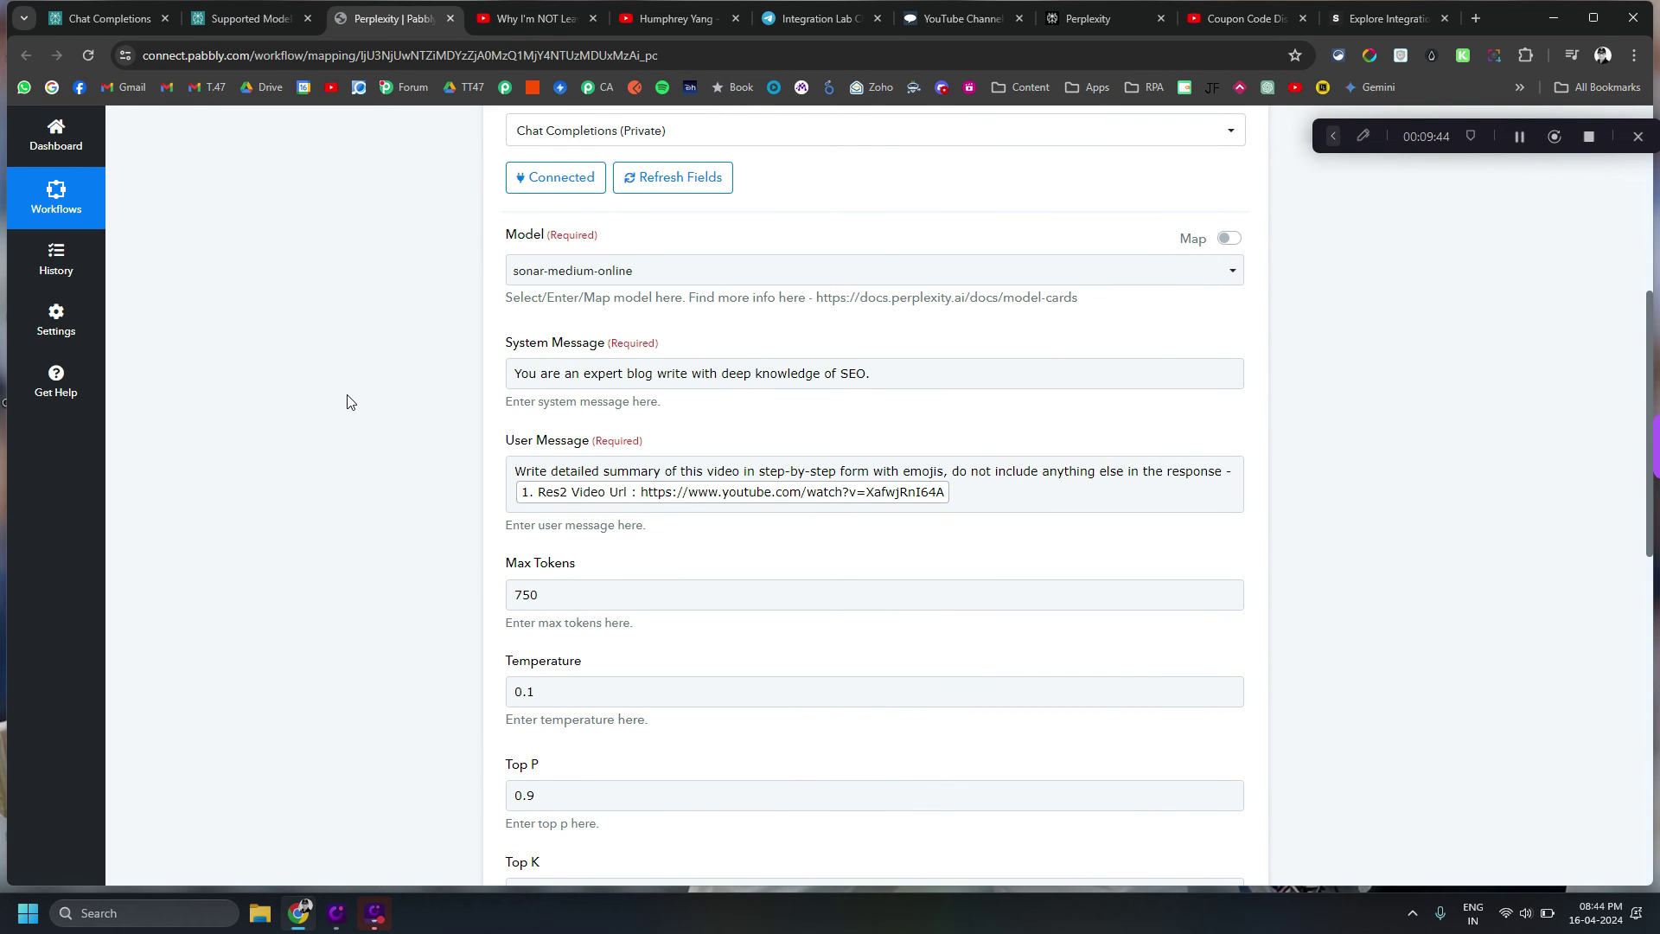
pyautogui.click(134, 18)
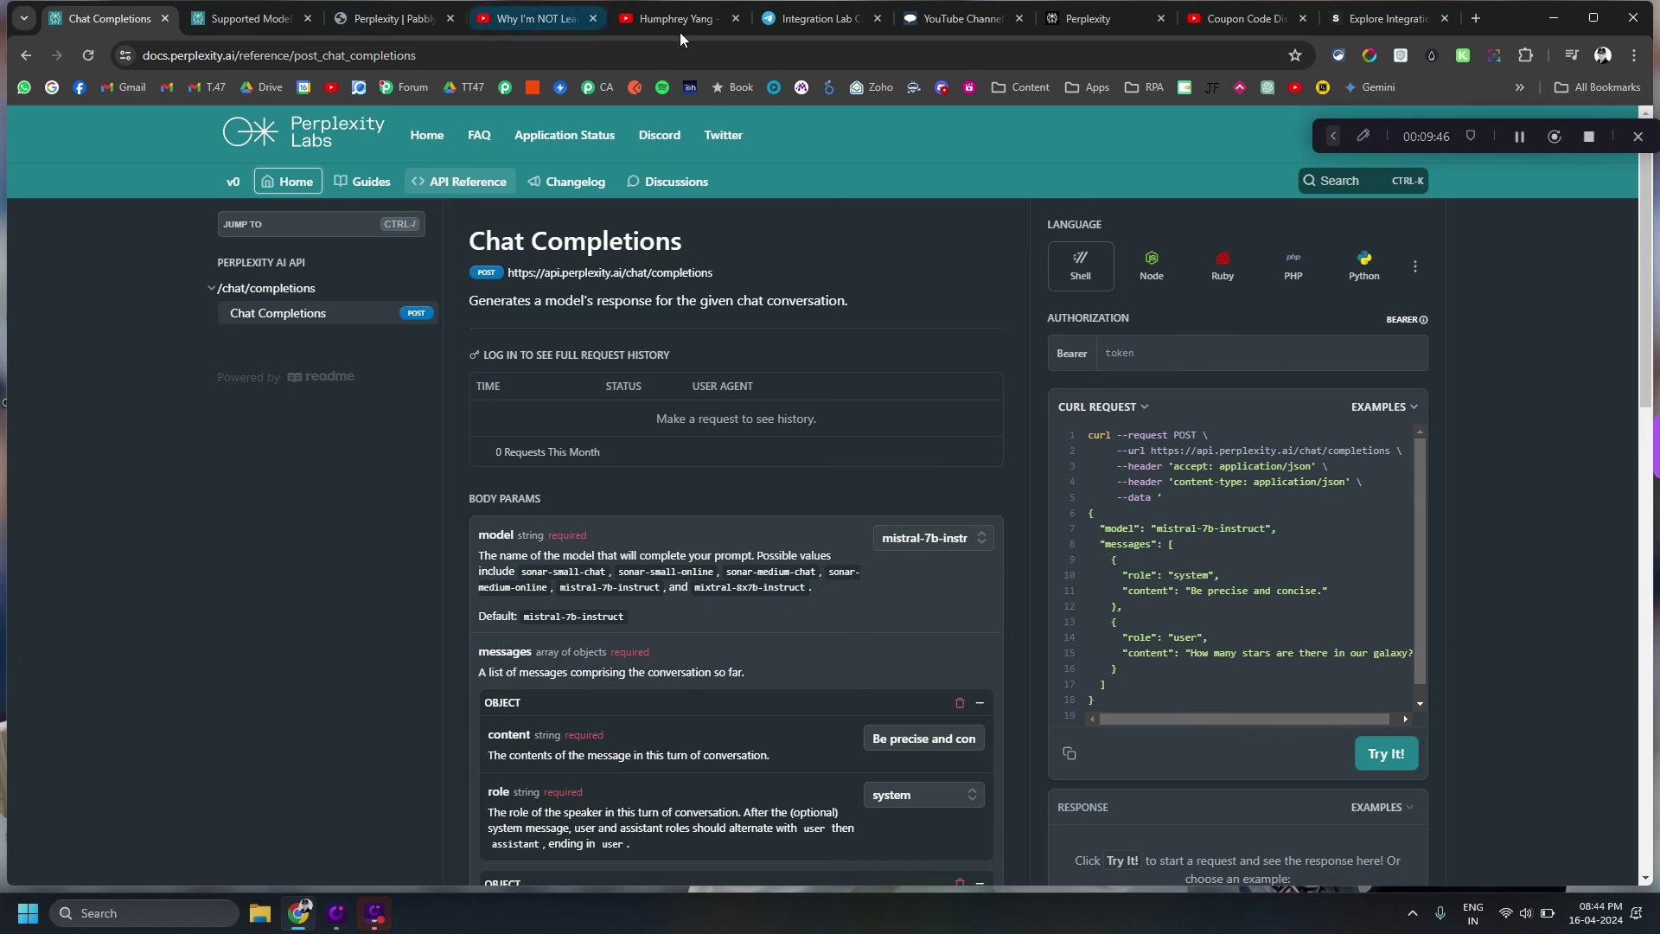
# - Ask Perplexity 'Summarize -' followed by the pasted YouTube video link
pyautogui.hotkey('ctrl', '8')
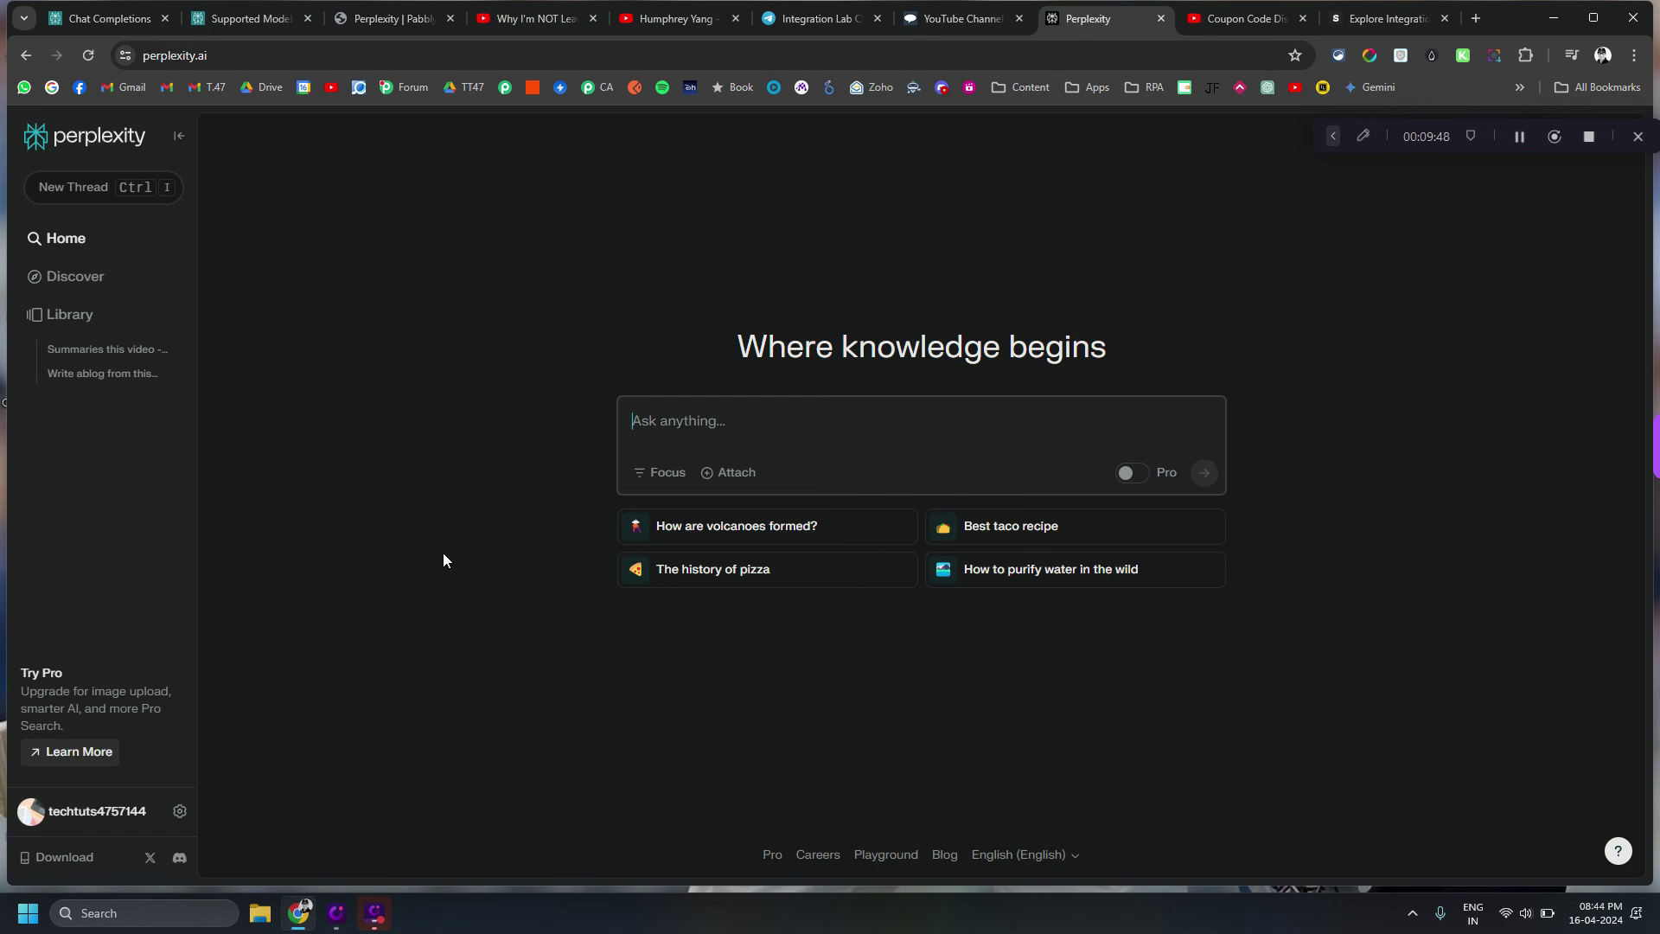
pyautogui.click(687, 427)
pyautogui.hotkey('ctrl', 'v')
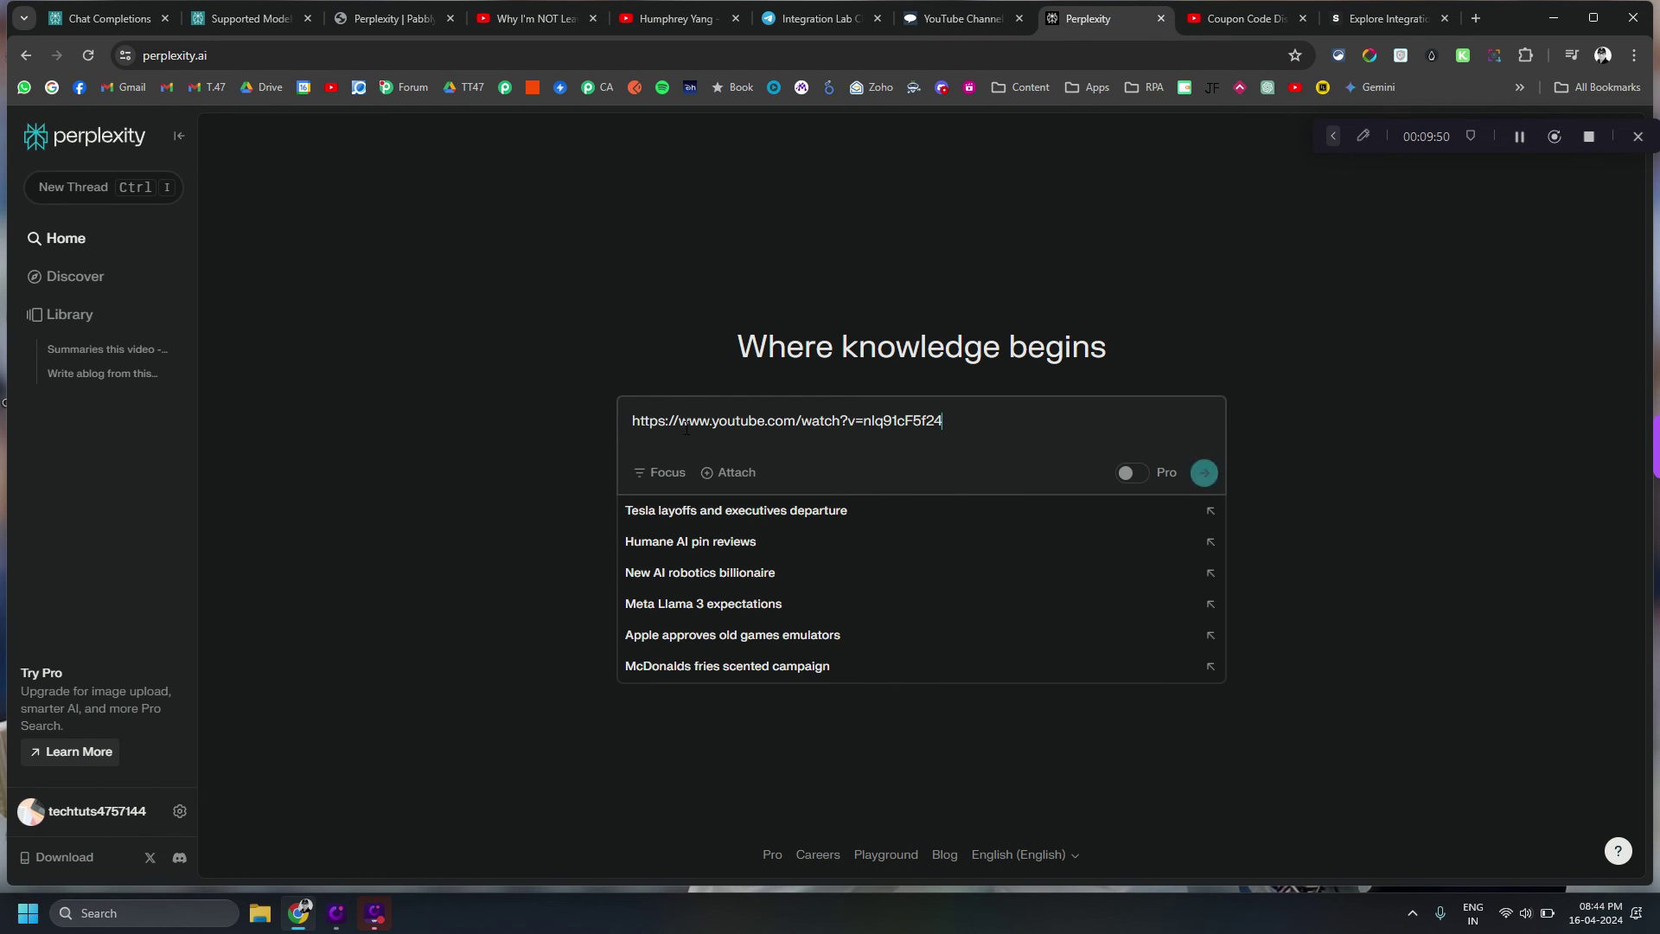
pyautogui.click(632, 421)
pyautogui.write('Summarise')
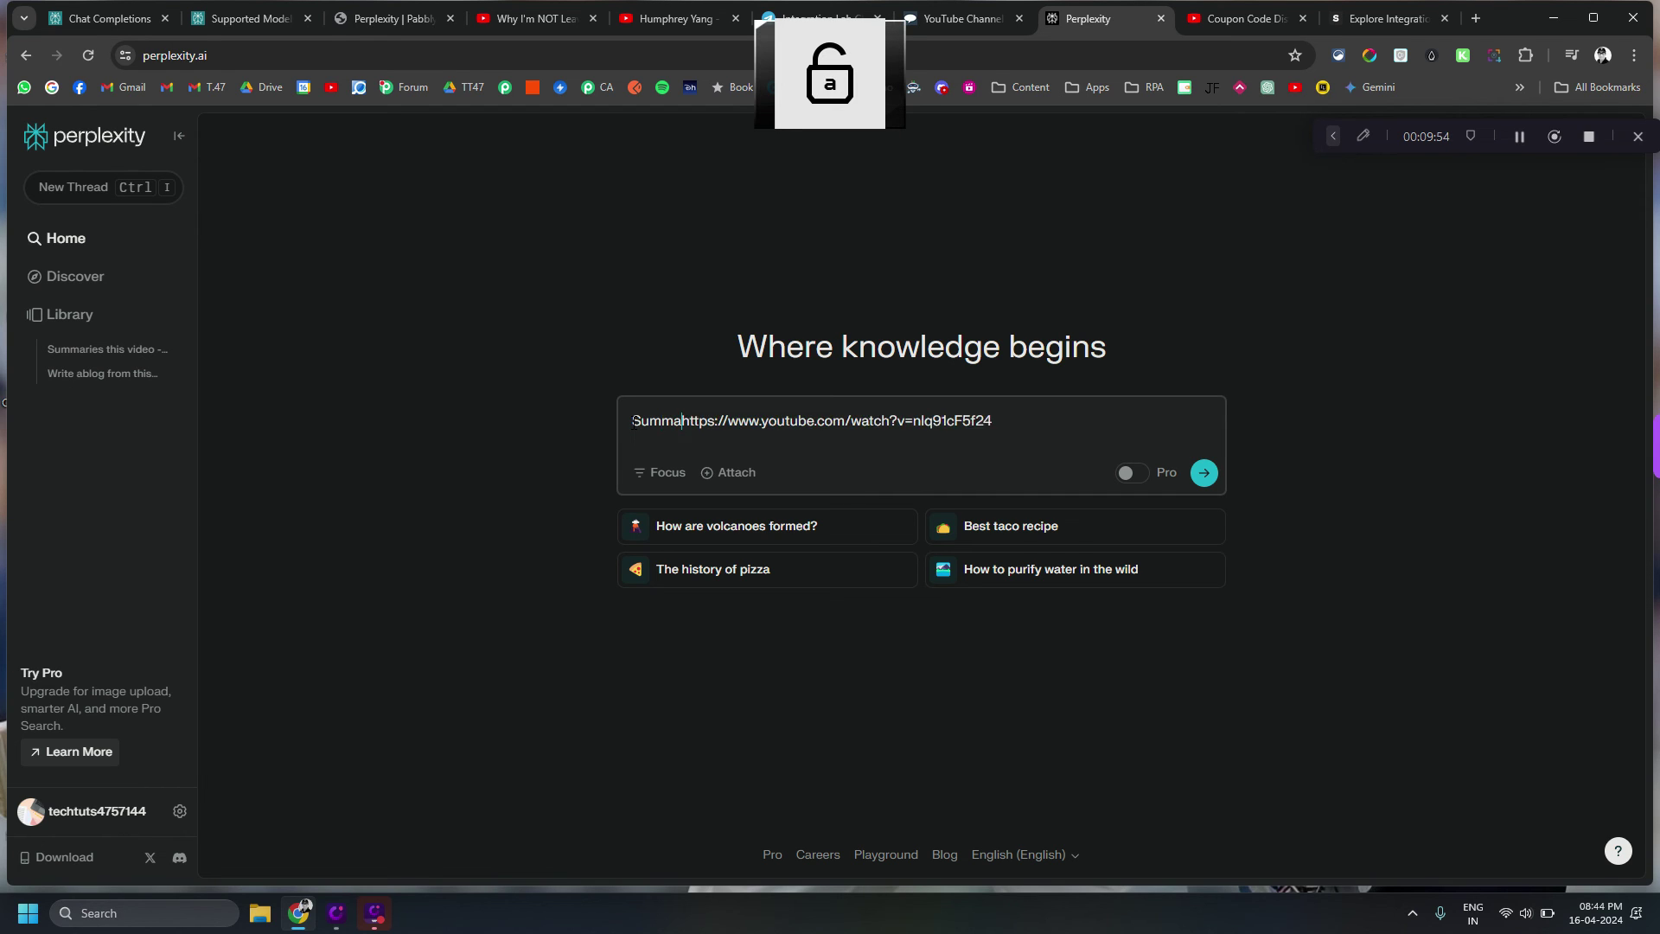
pyautogui.write(' -')
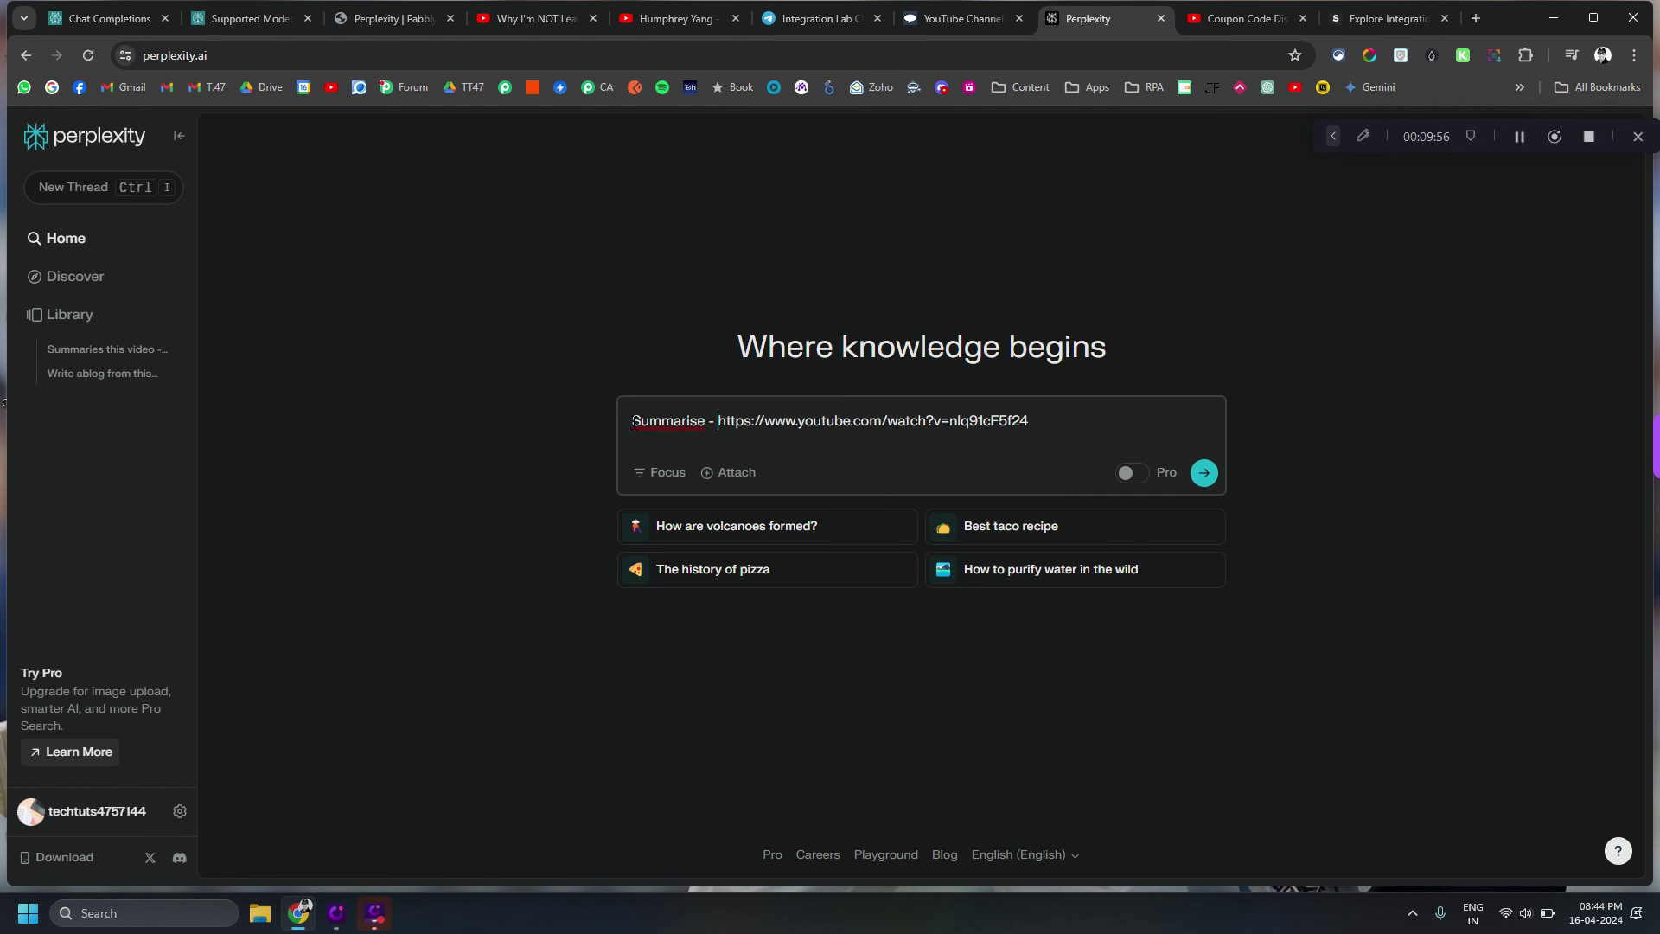
pyautogui.rightClick(657, 424)
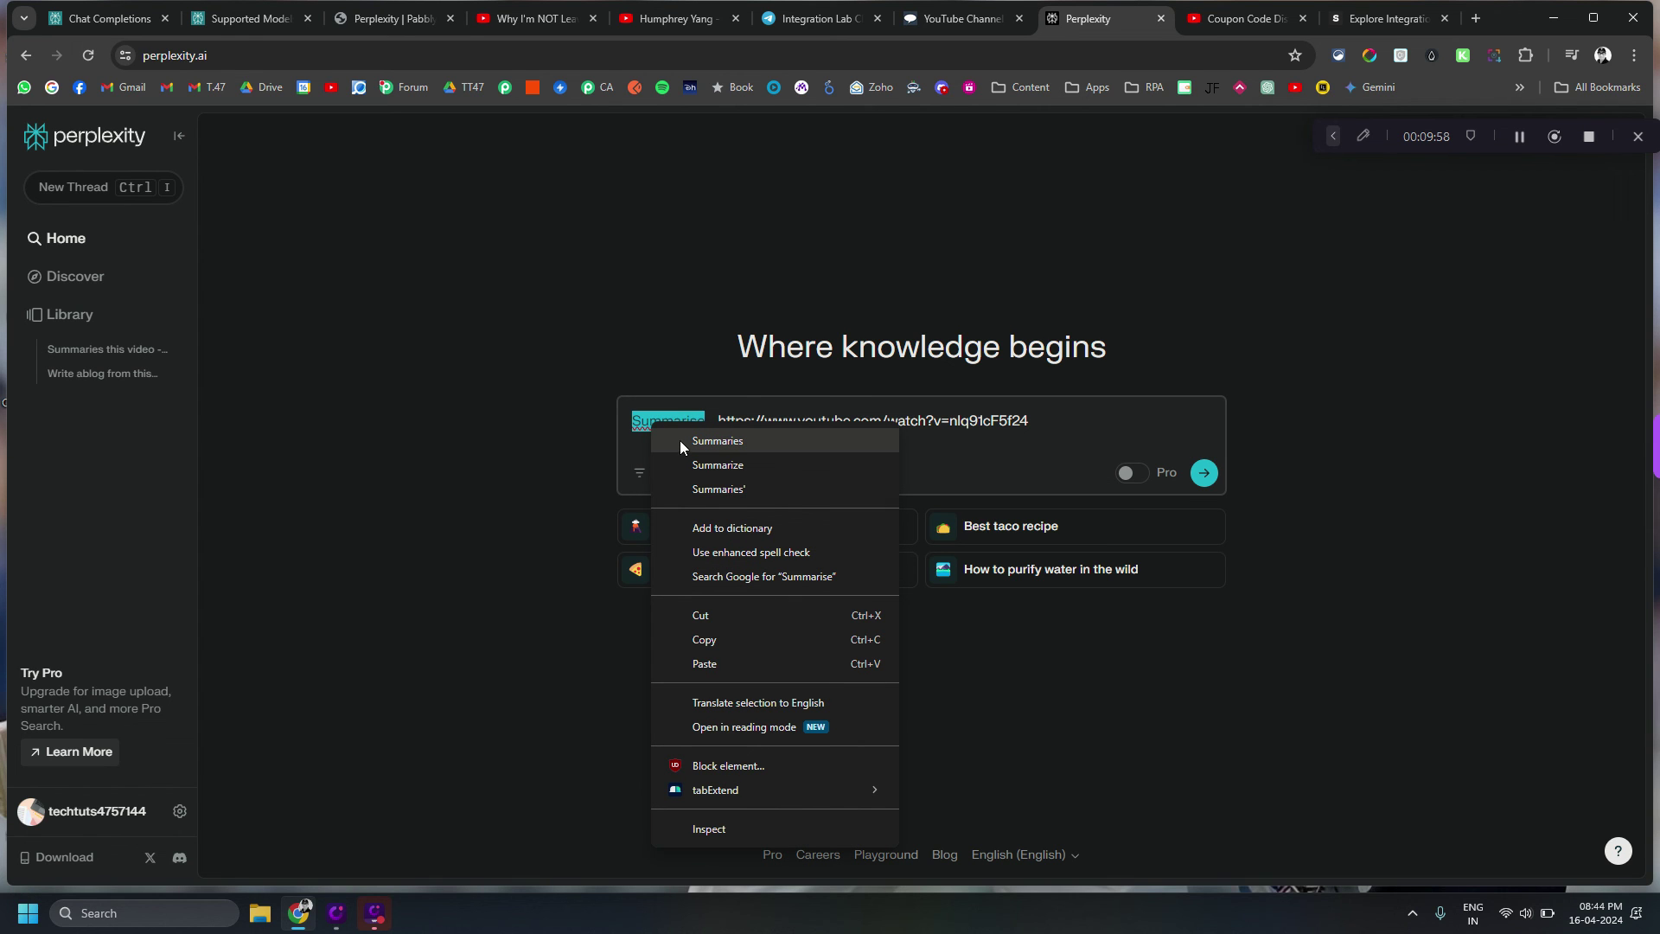
pyautogui.click(683, 464)
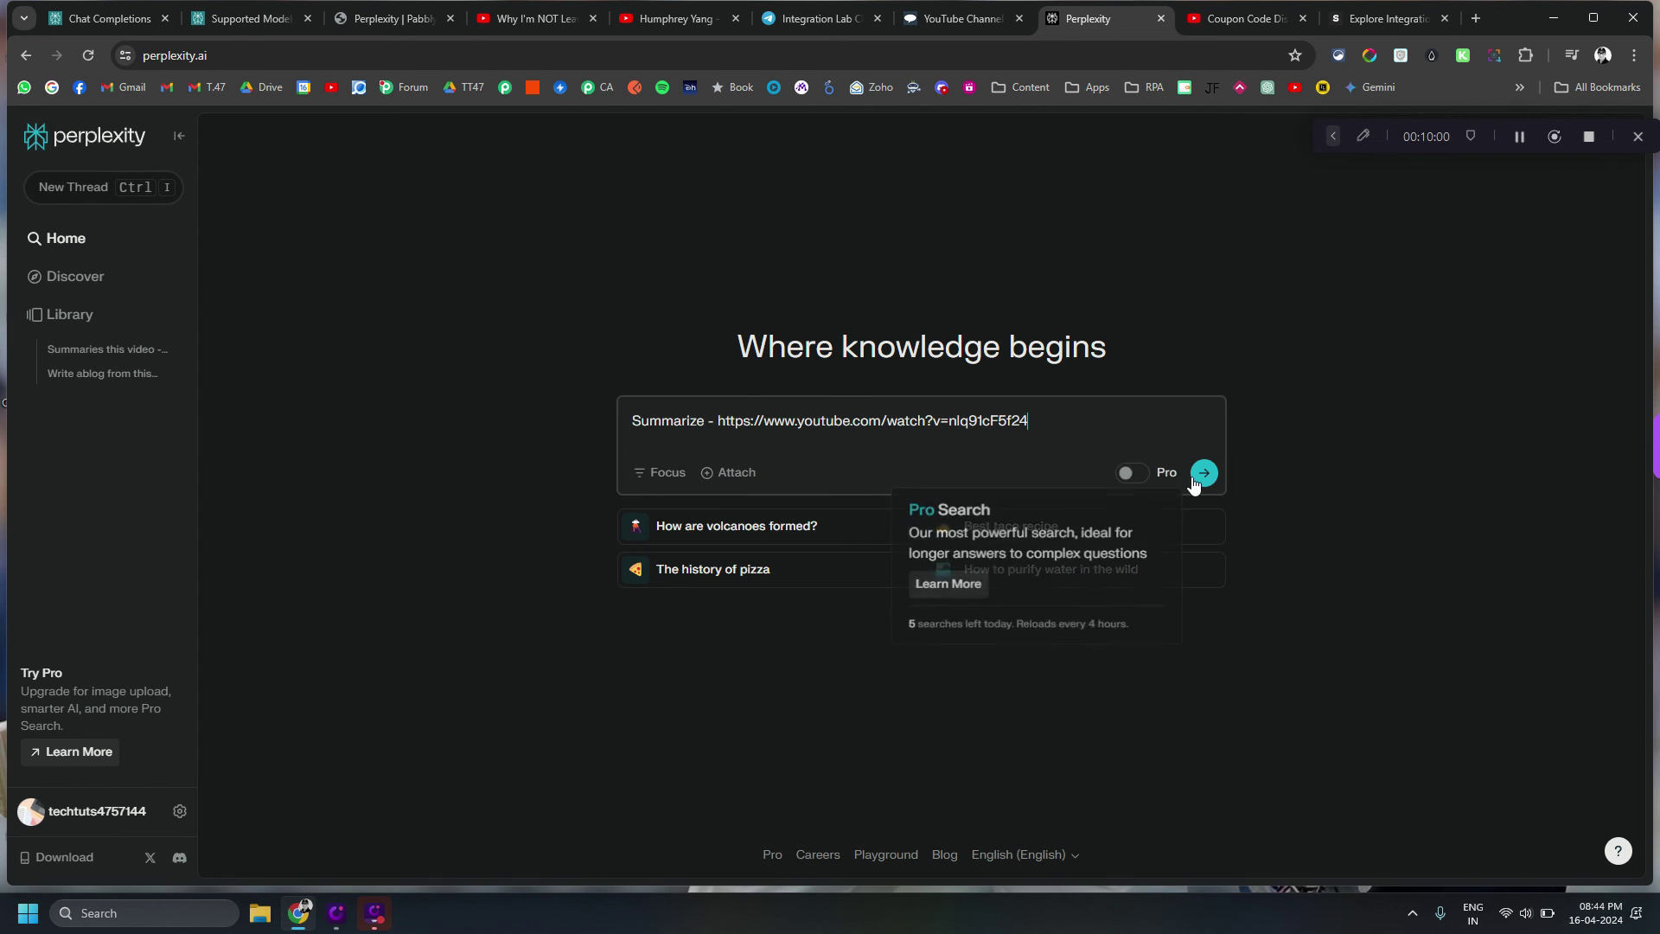
pyautogui.press('Return')
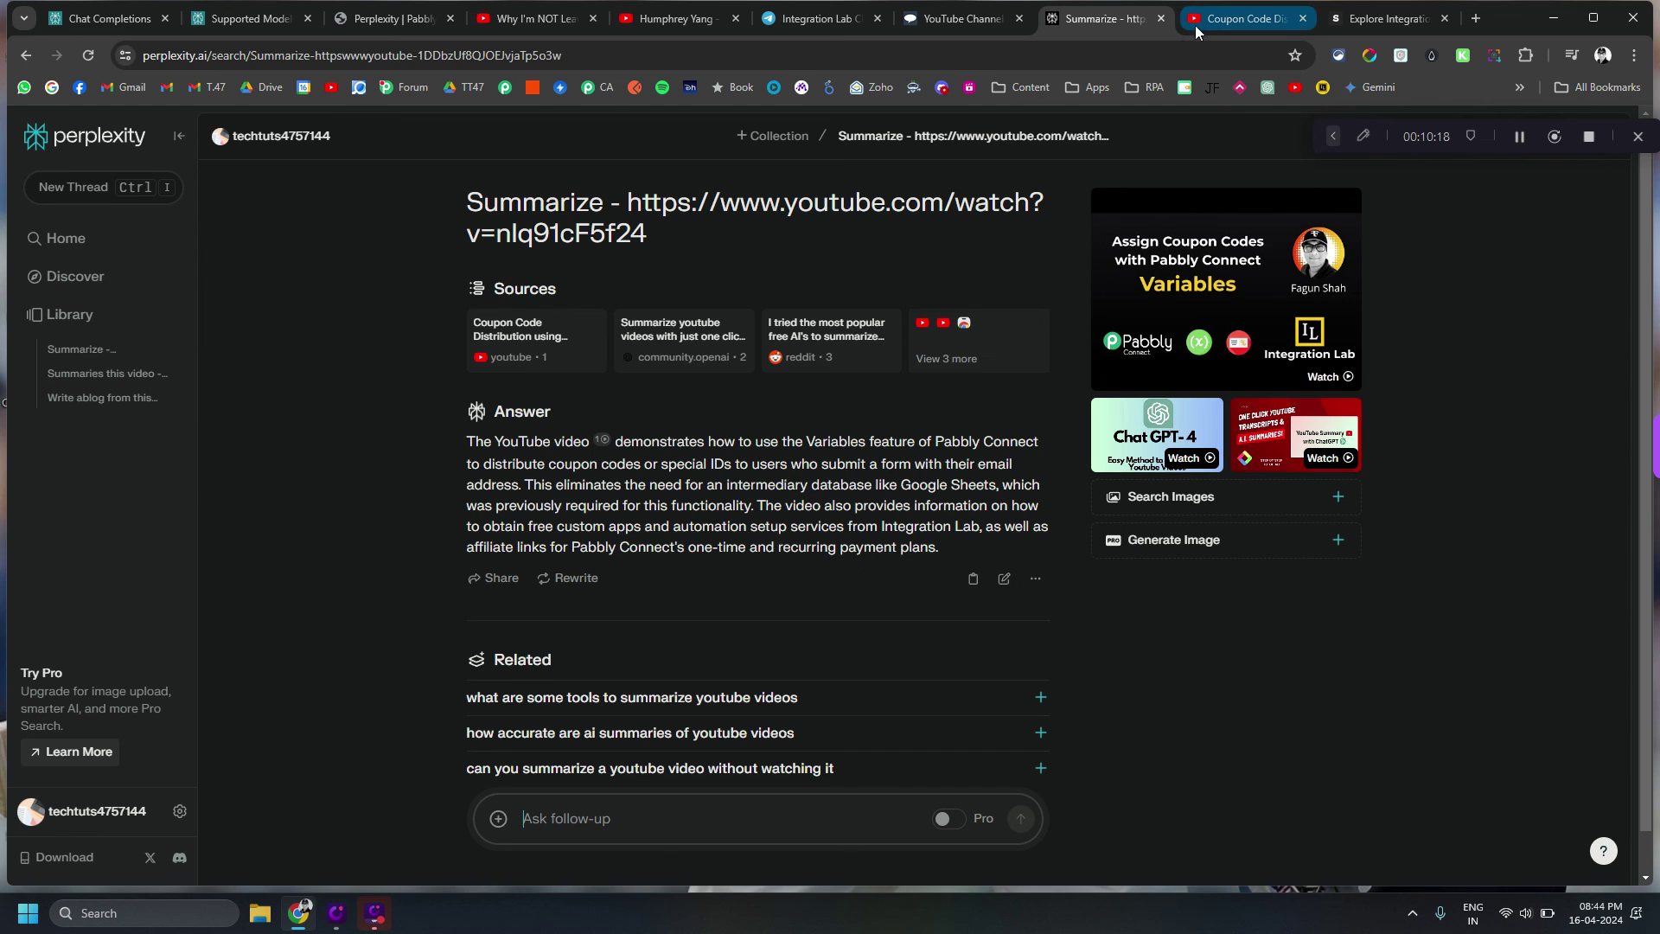
# - From the coupon code video, go to the Integration Lab channel's Videos tab
pyautogui.click(1242, 27)
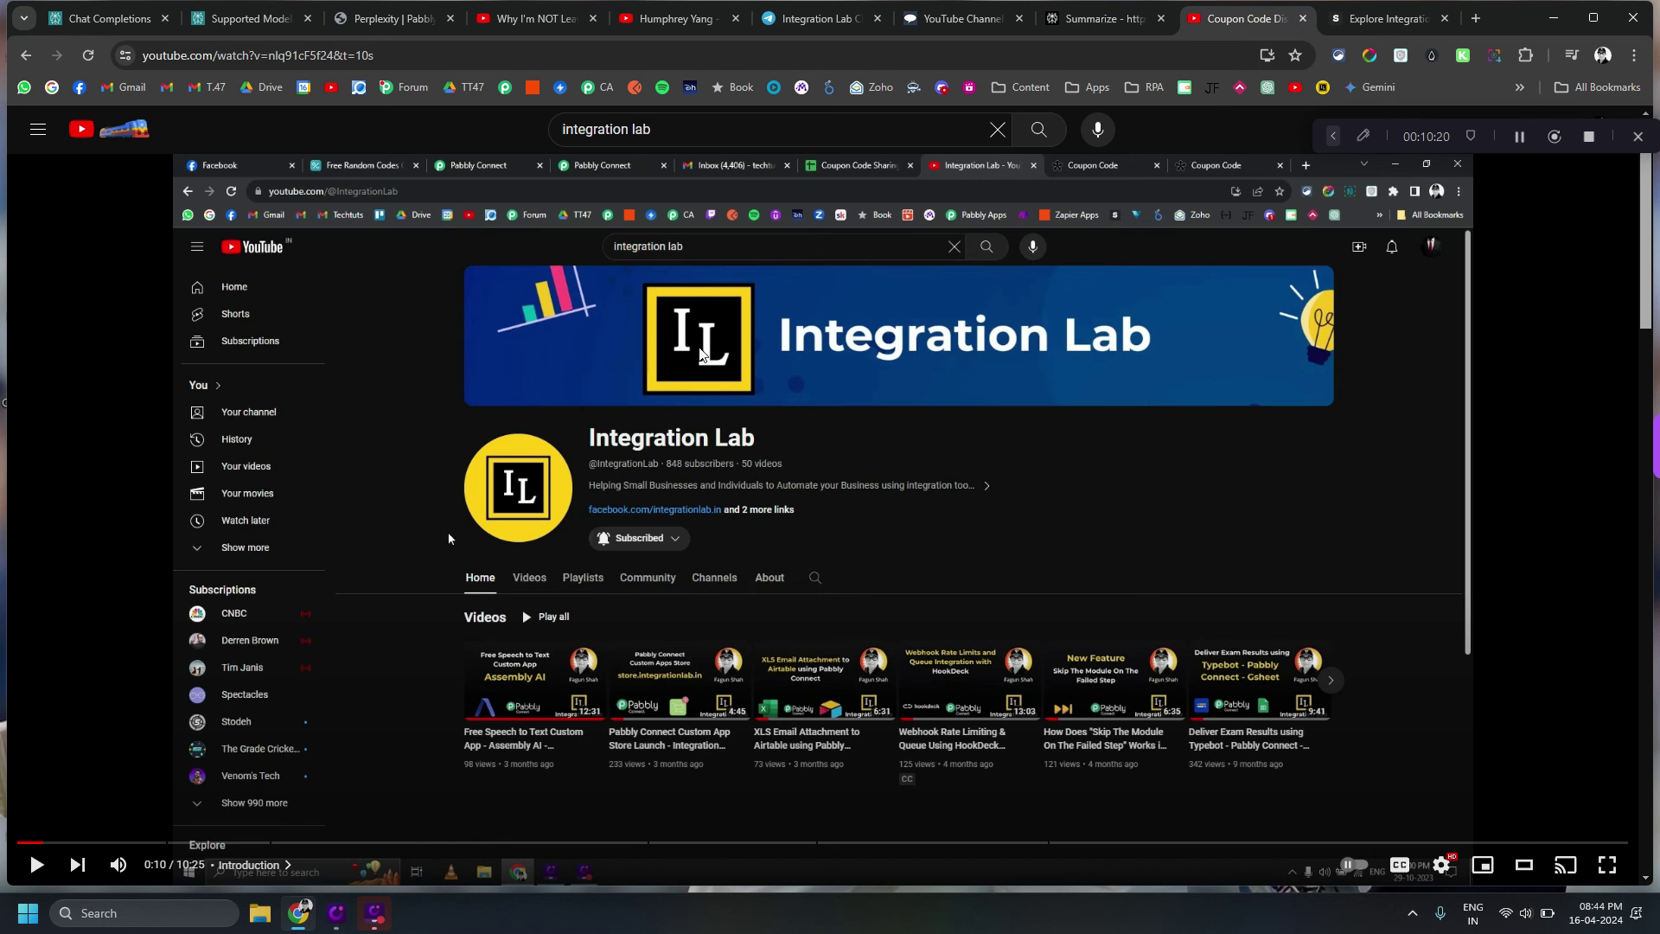
pyautogui.scroll(-2, 447, 397)
pyautogui.click(1288, 865)
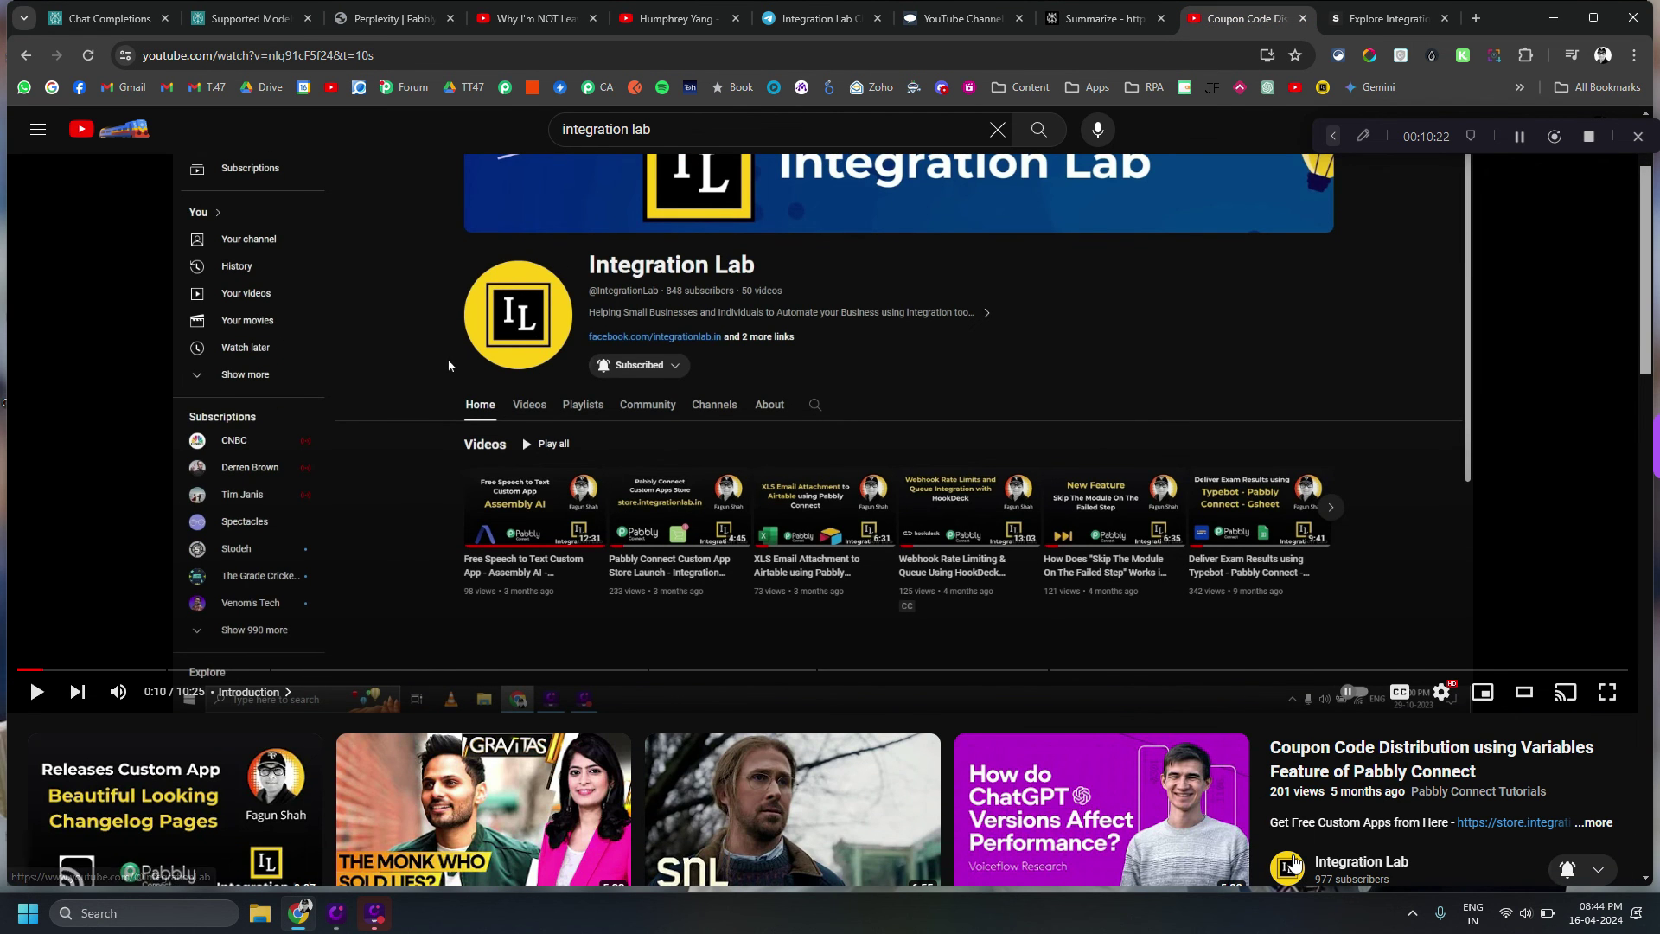
pyautogui.click(458, 552)
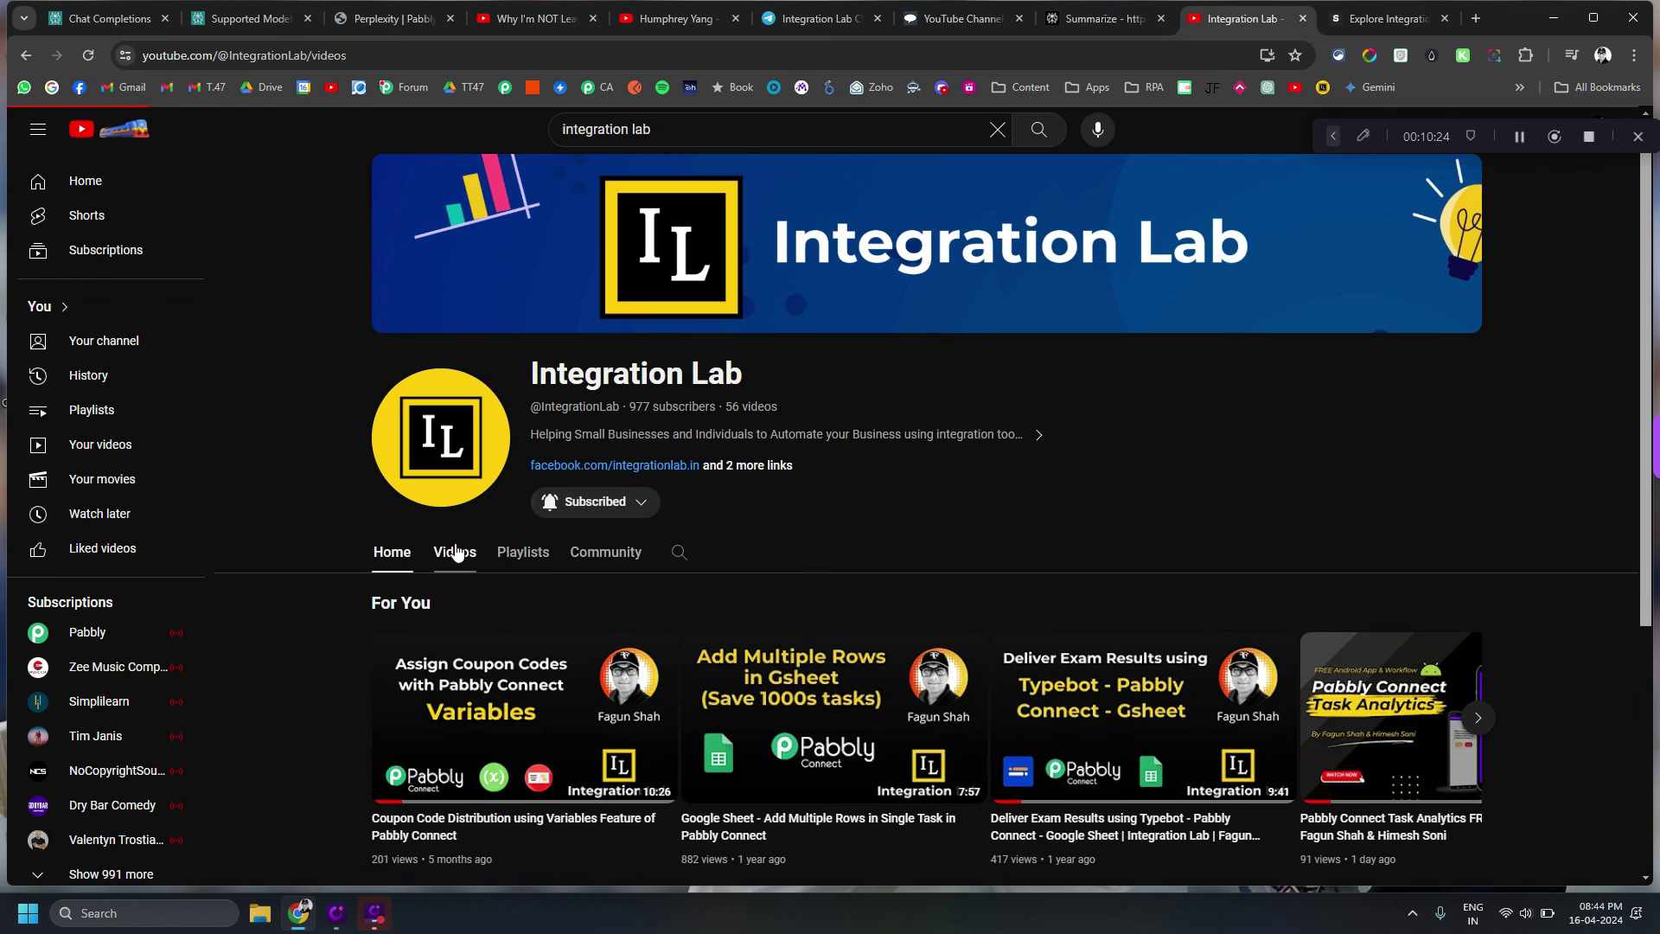